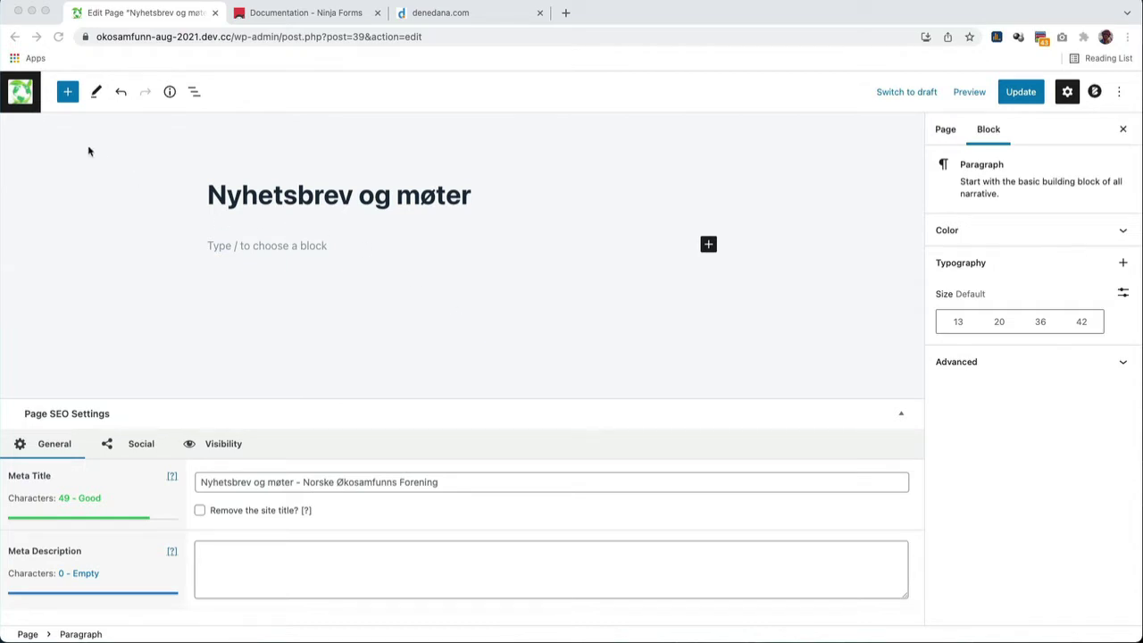
Insert a Query Loop block from the Theme blocks beneath the page title "Nyhetsbrev og møter".
{"action": "left_click", "coordinate": [68, 92]}
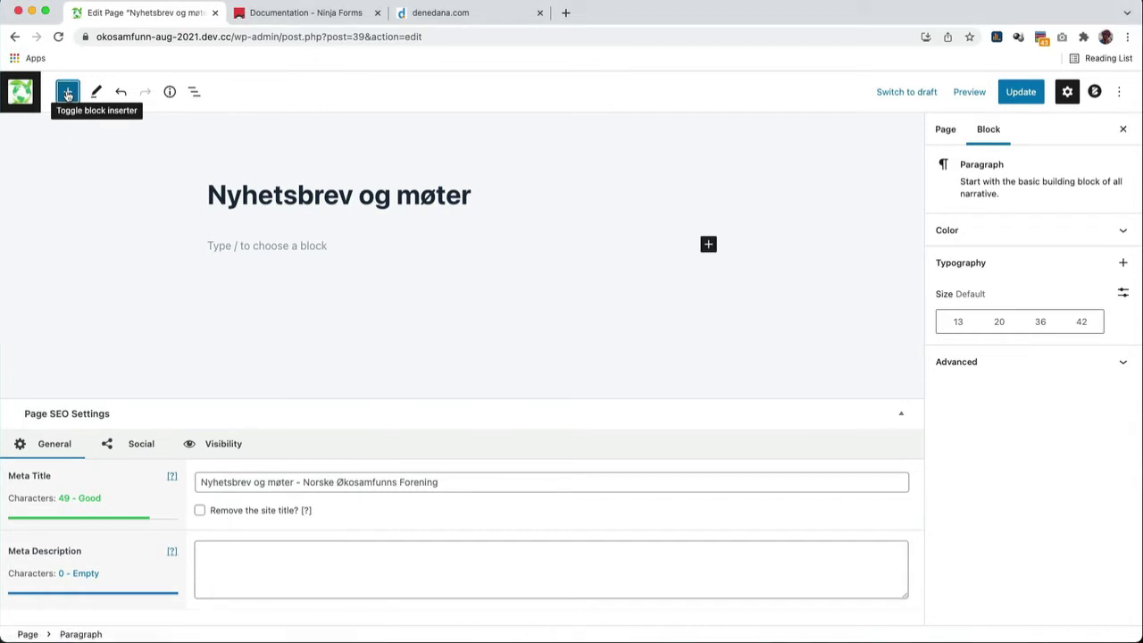
{"action": "left_click", "coordinate": [68, 93]}
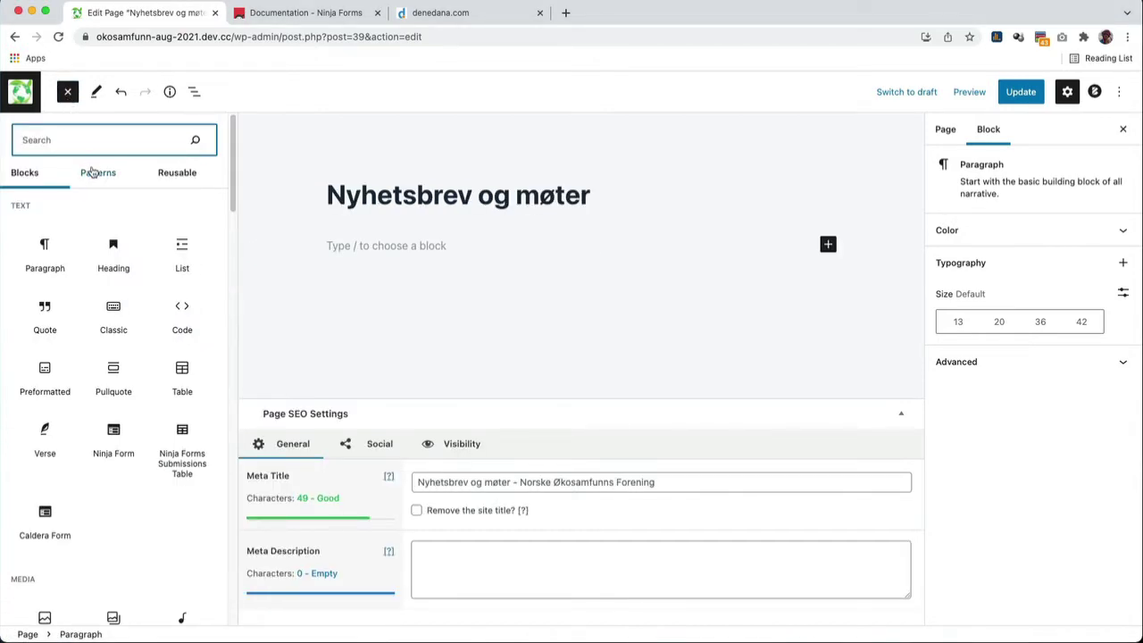
{"action": "mouse_move", "coordinate": [180, 248]}
{"action": "scroll", "coordinate": [182, 252], "scroll_direction": "down", "scroll_amount": 1}
{"action": "scroll", "coordinate": [182, 253], "scroll_direction": "down", "scroll_amount": 6}
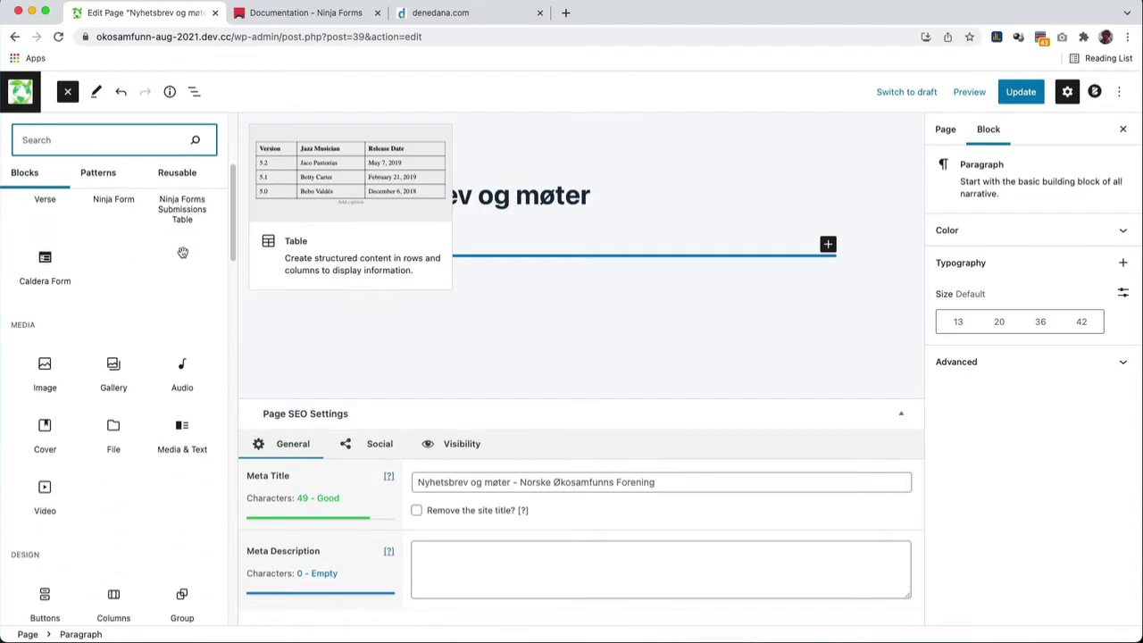
{"action": "scroll", "coordinate": [182, 253], "scroll_direction": "down", "scroll_amount": 4}
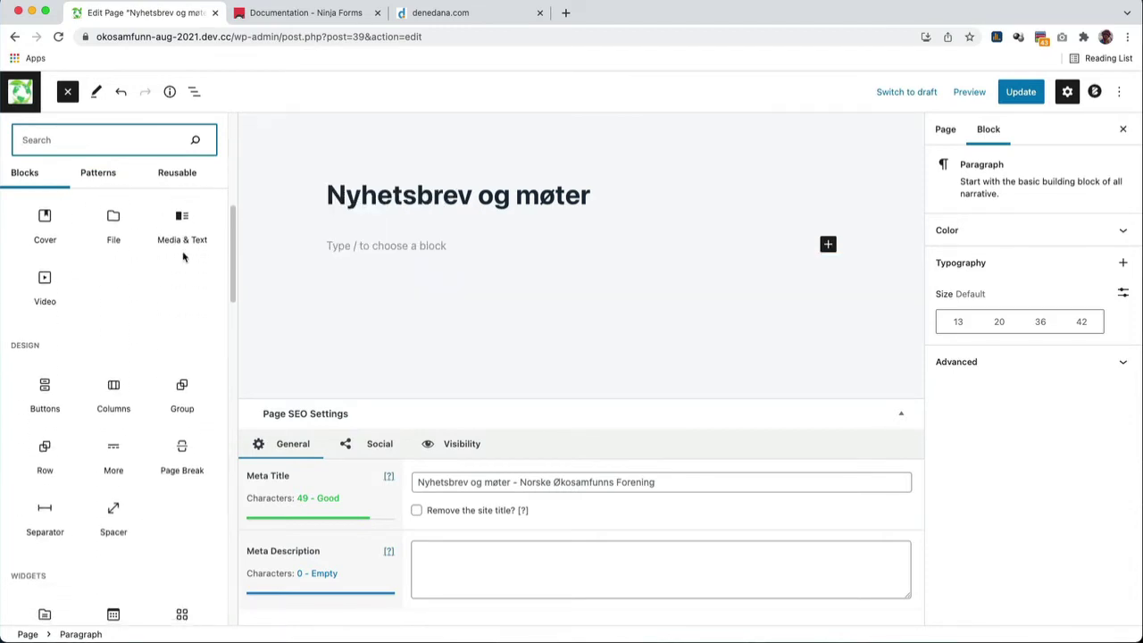
{"action": "scroll", "coordinate": [170, 257], "scroll_direction": "down", "scroll_amount": 5}
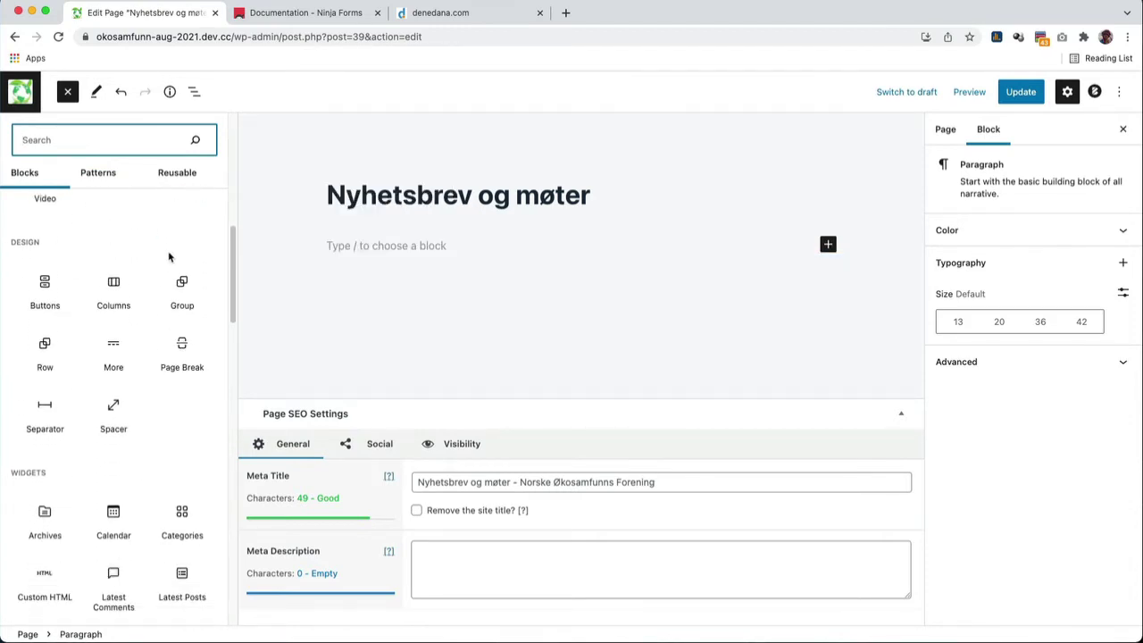
{"action": "scroll", "coordinate": [167, 257], "scroll_direction": "down", "scroll_amount": 9}
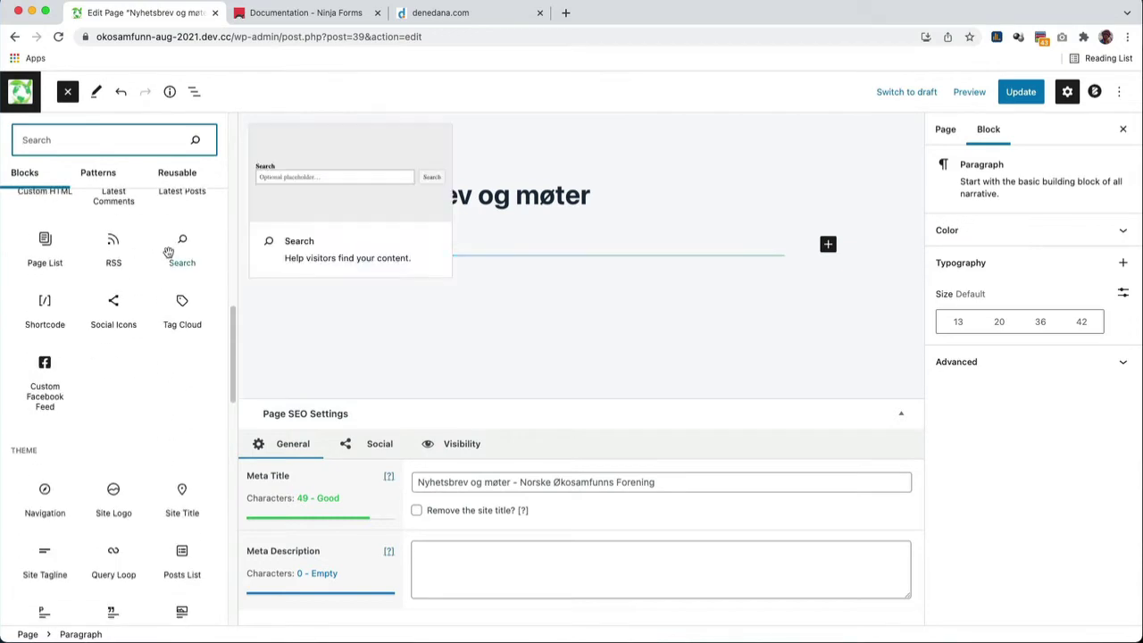
{"action": "scroll", "coordinate": [165, 257], "scroll_direction": "down", "scroll_amount": 1}
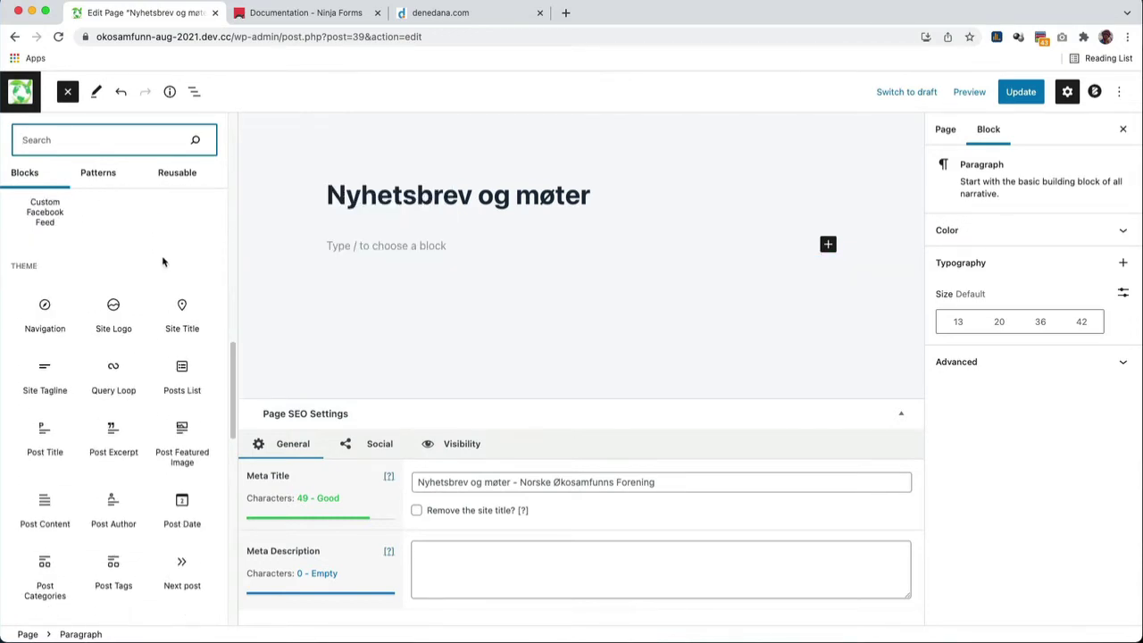
{"action": "mouse_move", "coordinate": [113, 380]}
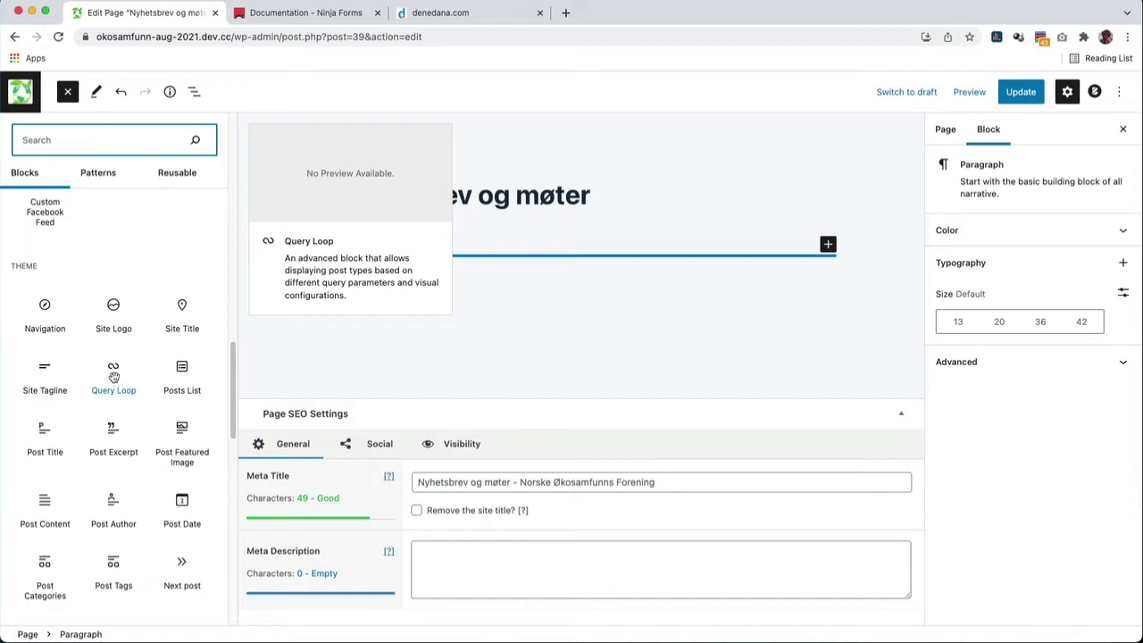
{"action": "left_click_drag", "start_coordinate": [114, 376], "coordinate": [453, 277]}
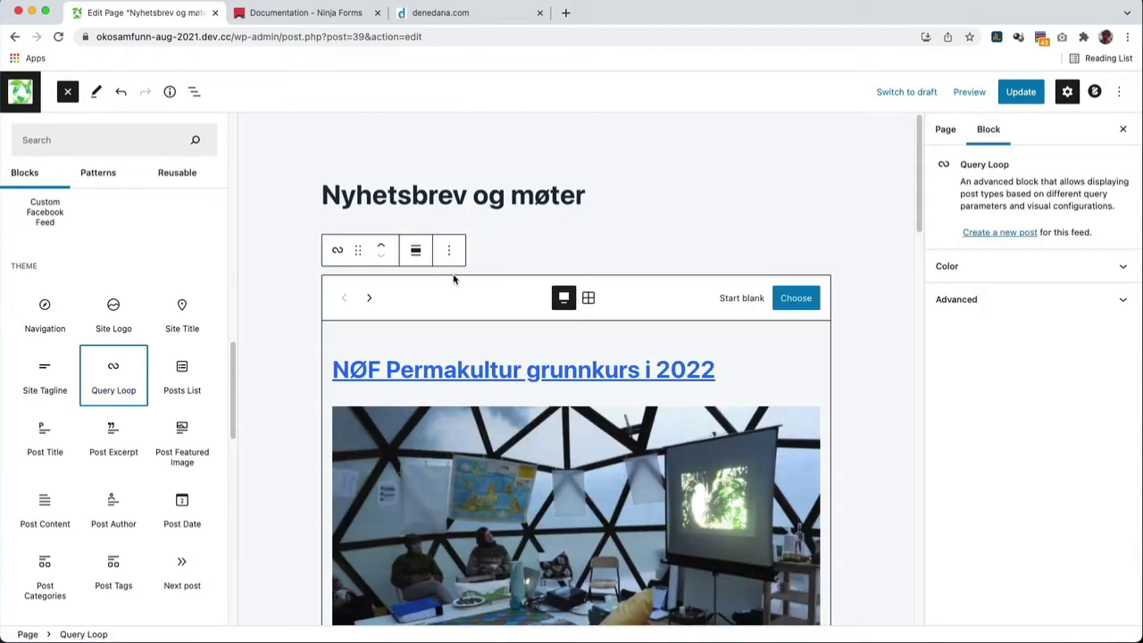
{"action": "left_click", "coordinate": [68, 93]}
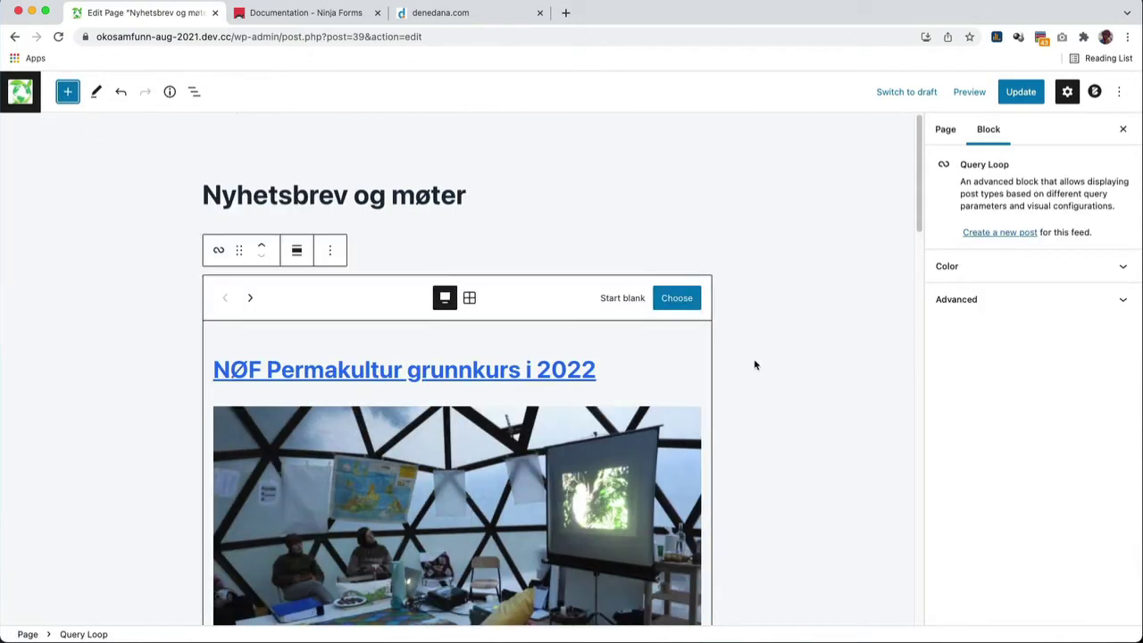
Switch the Query Loop block's pattern chooser to grid view.
{"action": "scroll", "coordinate": [777, 397], "scroll_direction": "down", "scroll_amount": 4}
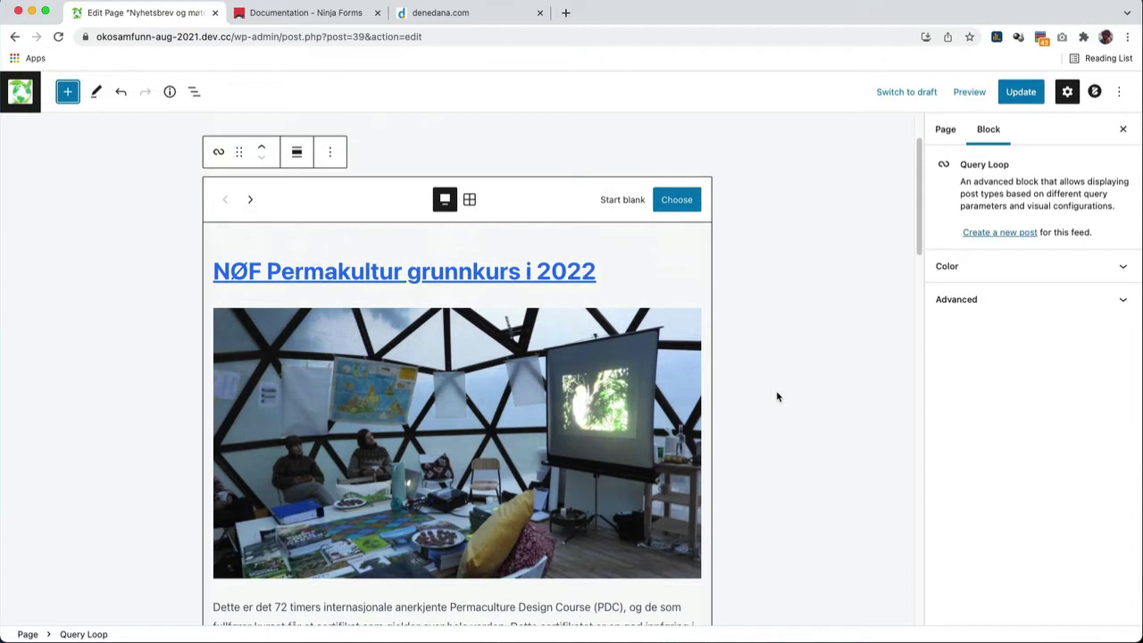
{"action": "scroll", "coordinate": [776, 390], "scroll_direction": "up", "scroll_amount": 2}
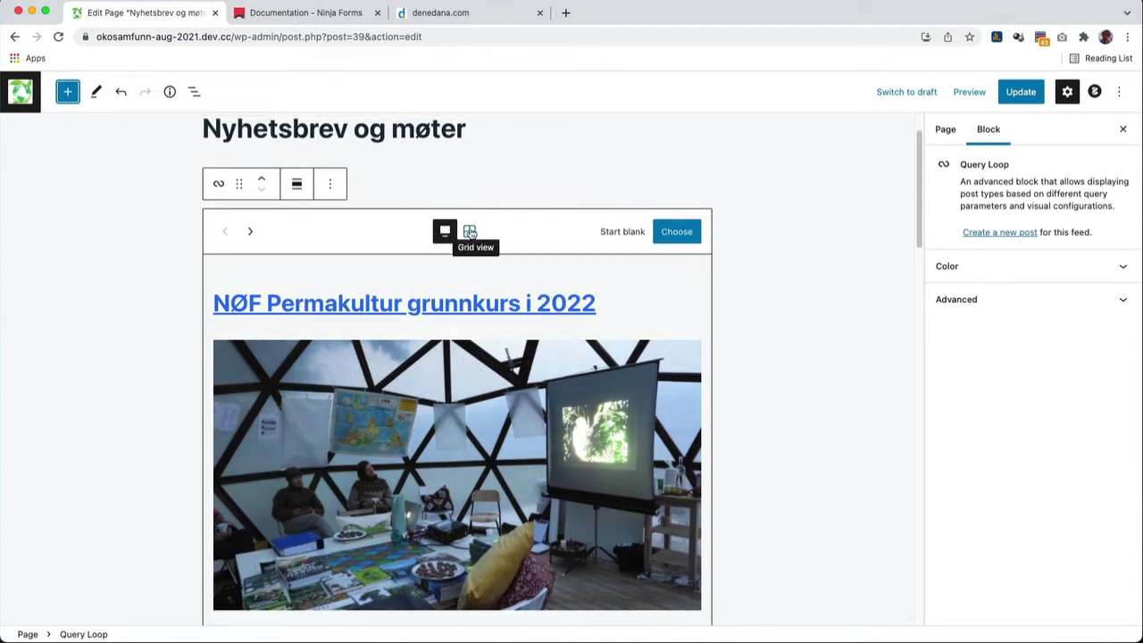
{"action": "left_click", "coordinate": [469, 233]}
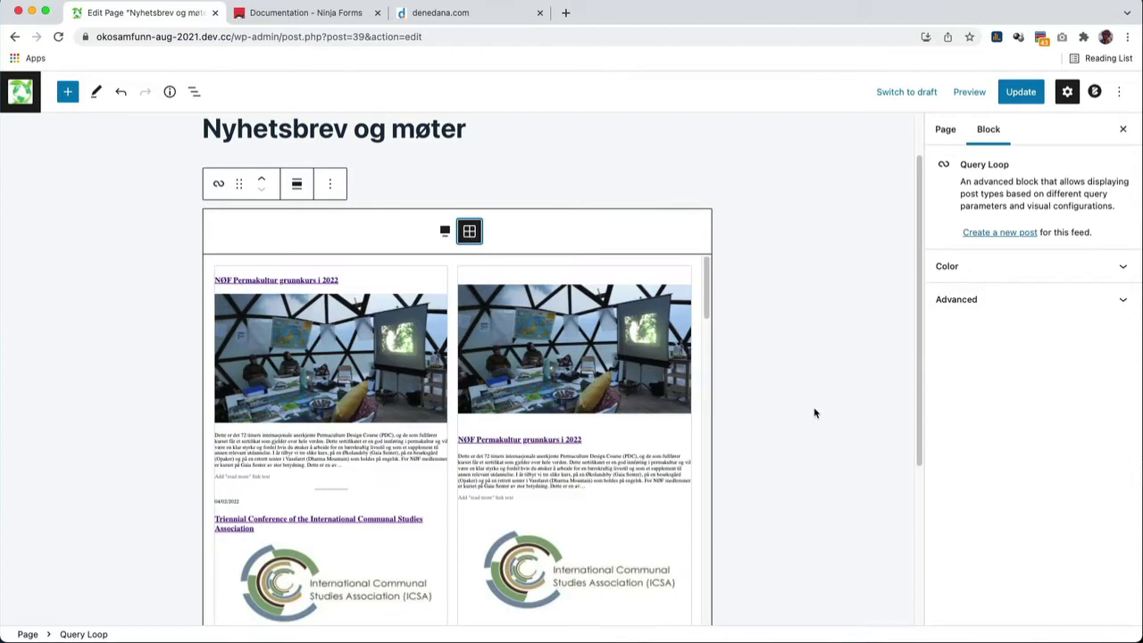
Compare the Query Loop patterns, including Standard, Image at left, Small image and title, Grid, Large title and Offset.
{"action": "scroll", "coordinate": [815, 413], "scroll_direction": "down", "scroll_amount": 1}
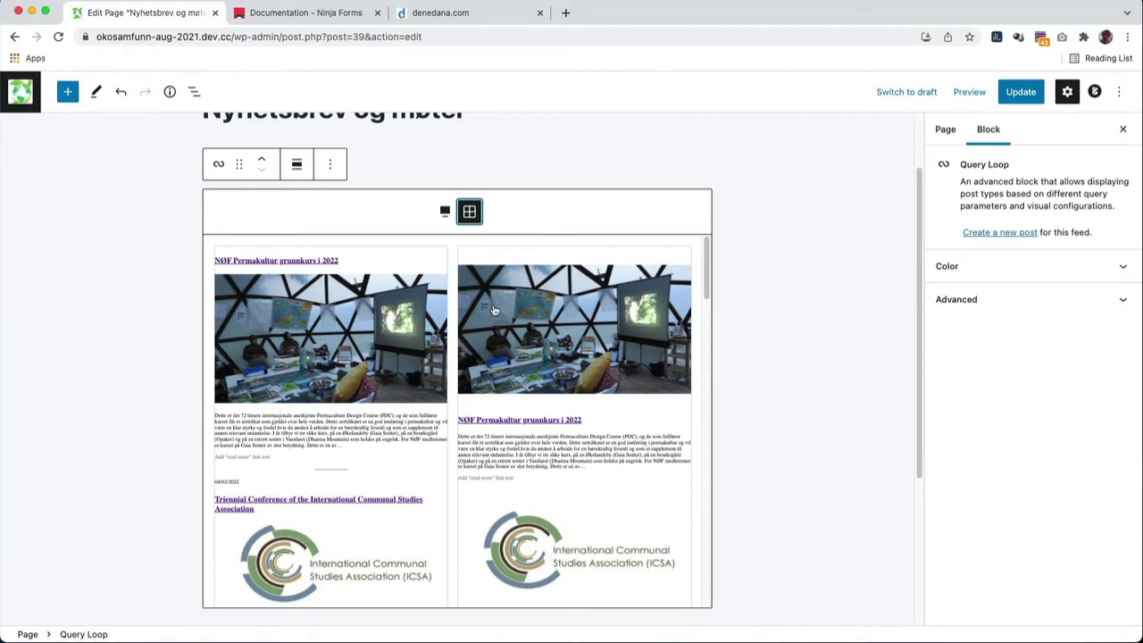
{"action": "scroll", "coordinate": [555, 466], "scroll_direction": "down", "scroll_amount": 10}
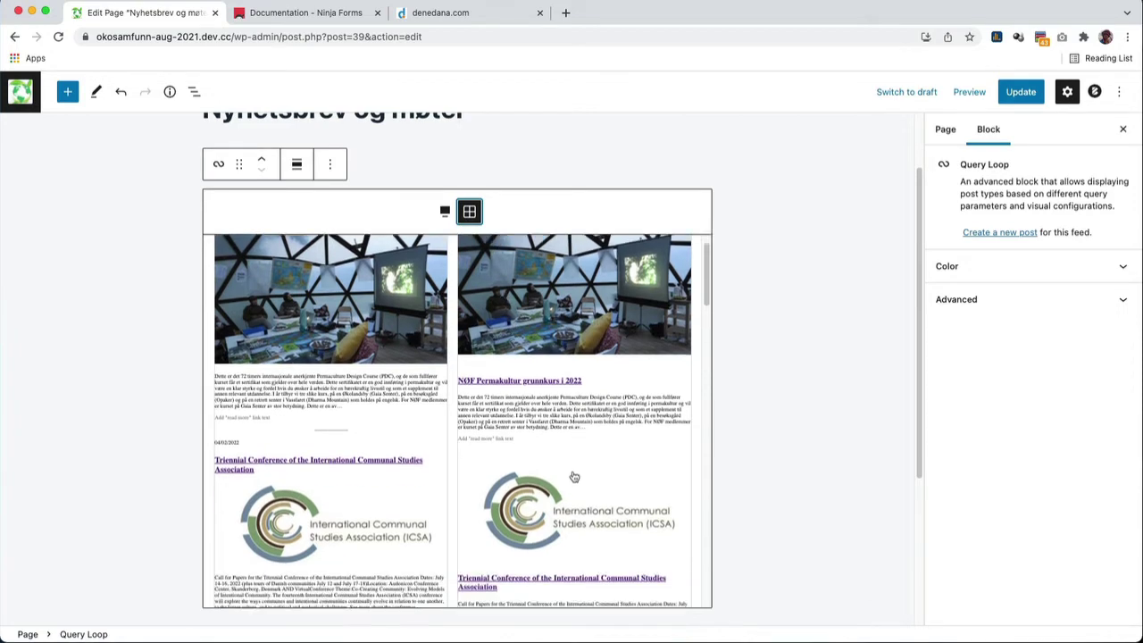
{"action": "scroll", "coordinate": [574, 475], "scroll_direction": "down", "scroll_amount": 5}
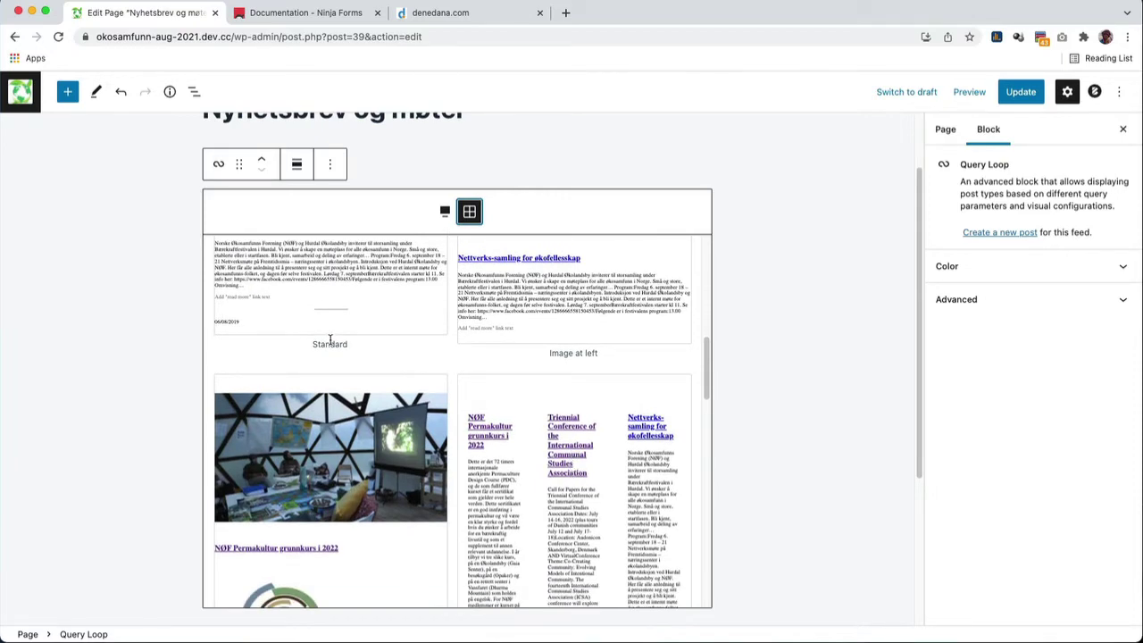
{"action": "scroll", "coordinate": [567, 383], "scroll_direction": "up", "scroll_amount": 10}
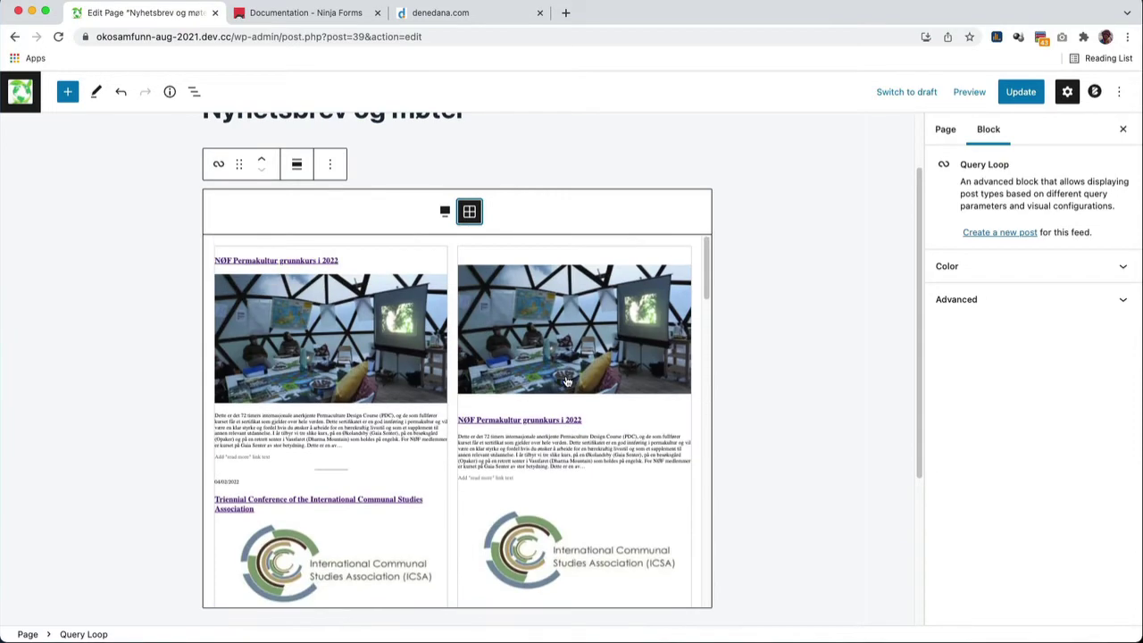
{"action": "scroll", "coordinate": [566, 382], "scroll_direction": "down", "scroll_amount": 7}
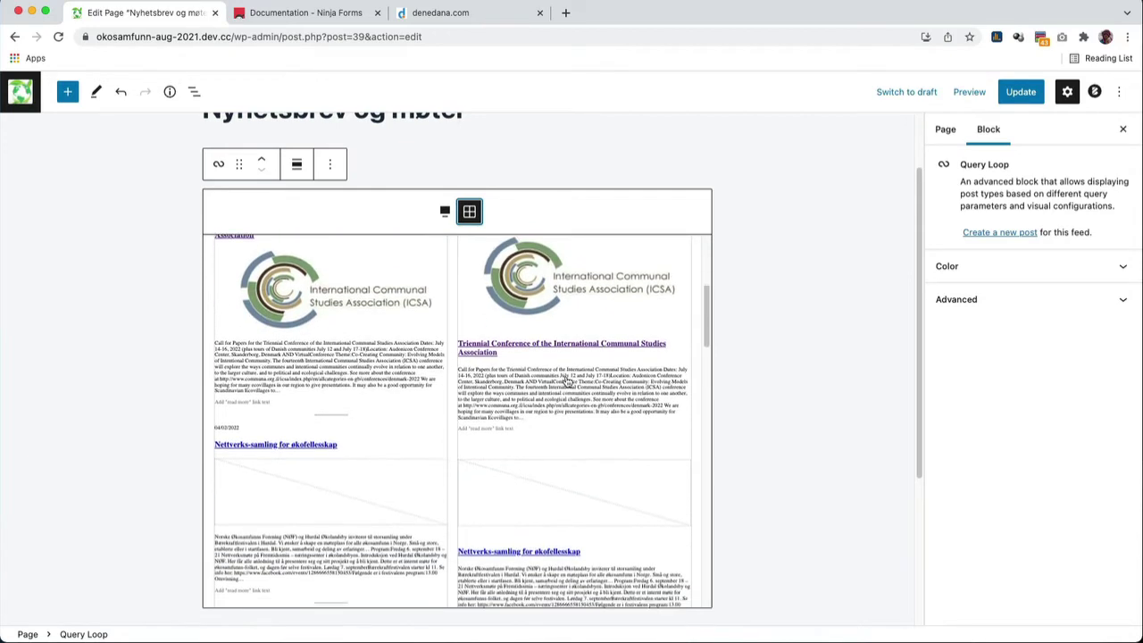
{"action": "scroll", "coordinate": [567, 382], "scroll_direction": "down", "scroll_amount": 5}
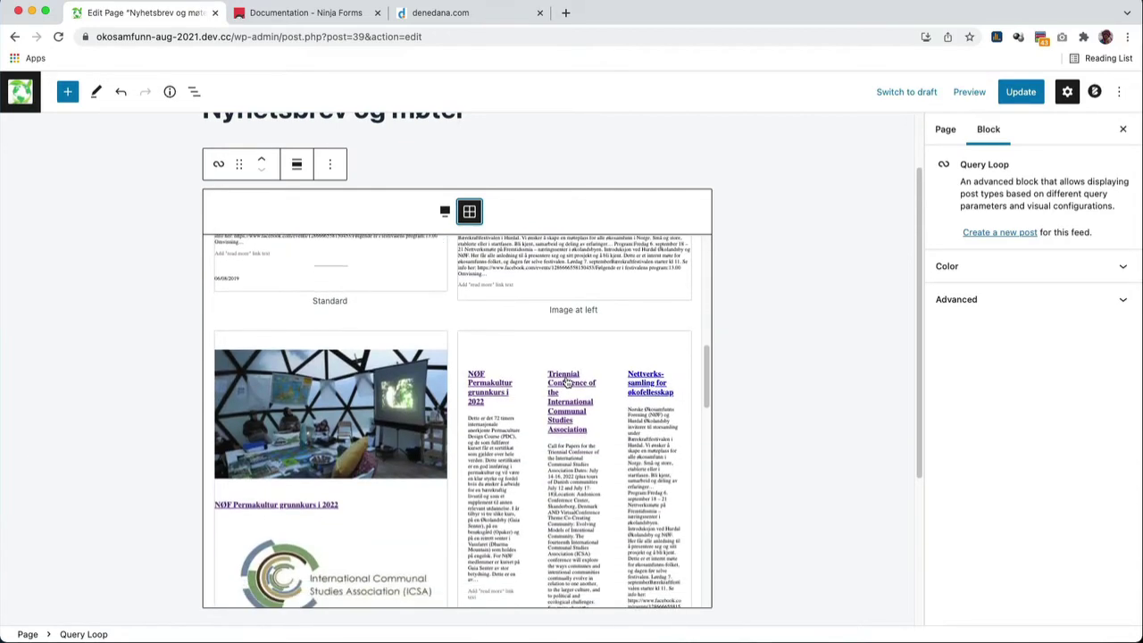
{"action": "scroll", "coordinate": [566, 382], "scroll_direction": "down", "scroll_amount": 1}
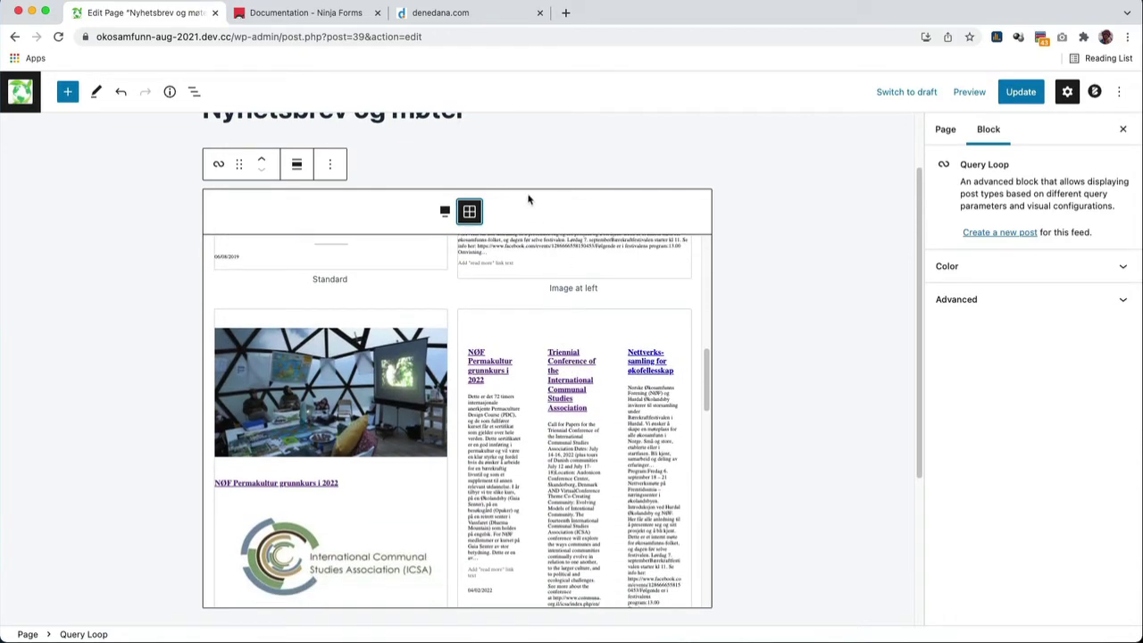
{"action": "scroll", "coordinate": [566, 370], "scroll_direction": "down", "scroll_amount": 8}
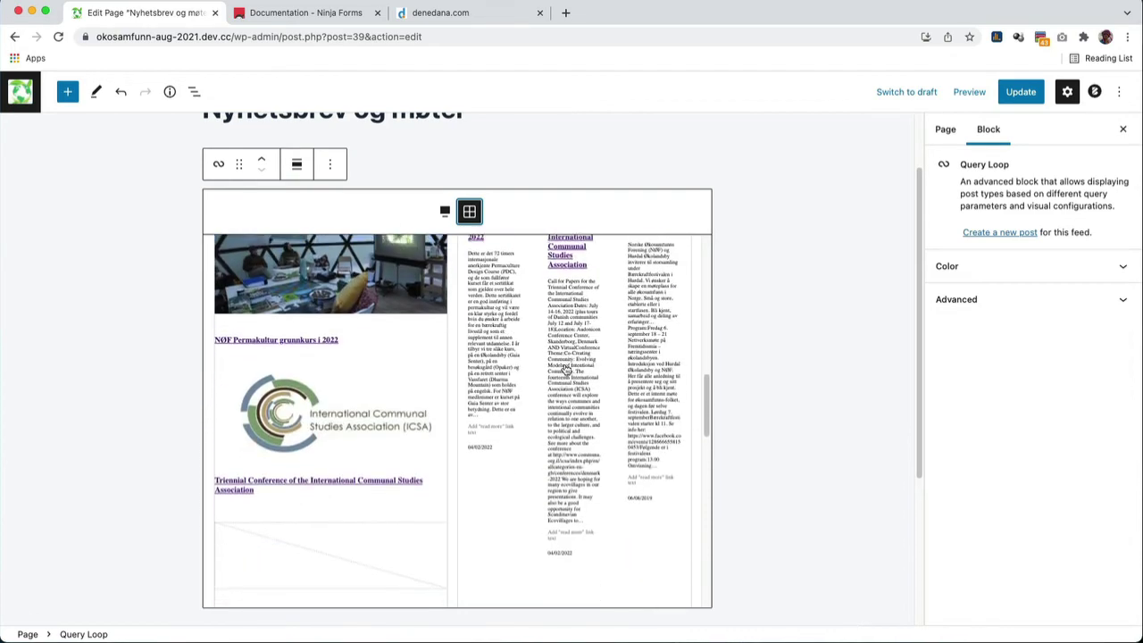
{"action": "scroll", "coordinate": [567, 369], "scroll_direction": "down", "scroll_amount": 5}
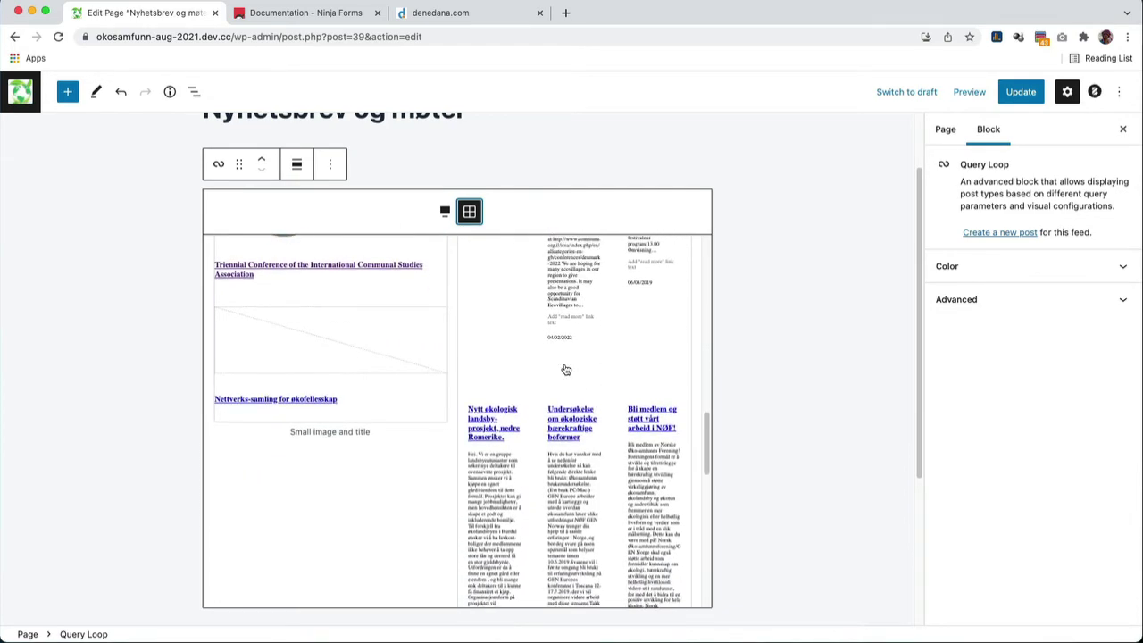
{"action": "scroll", "coordinate": [564, 369], "scroll_direction": "down", "scroll_amount": 12}
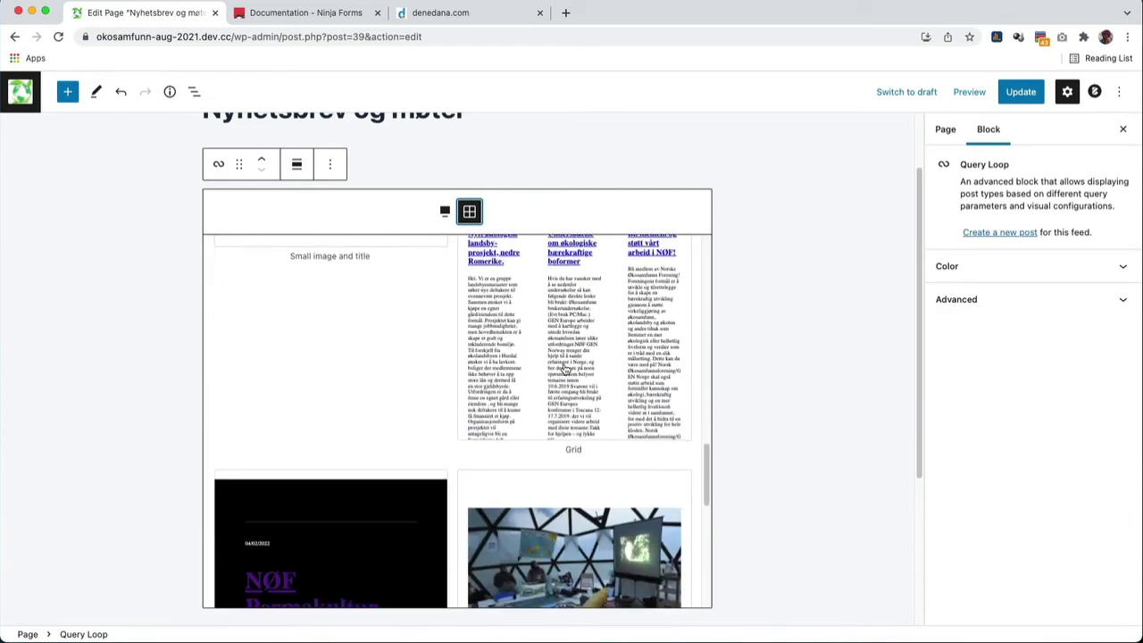
{"action": "scroll", "coordinate": [567, 370], "scroll_direction": "down", "scroll_amount": 10}
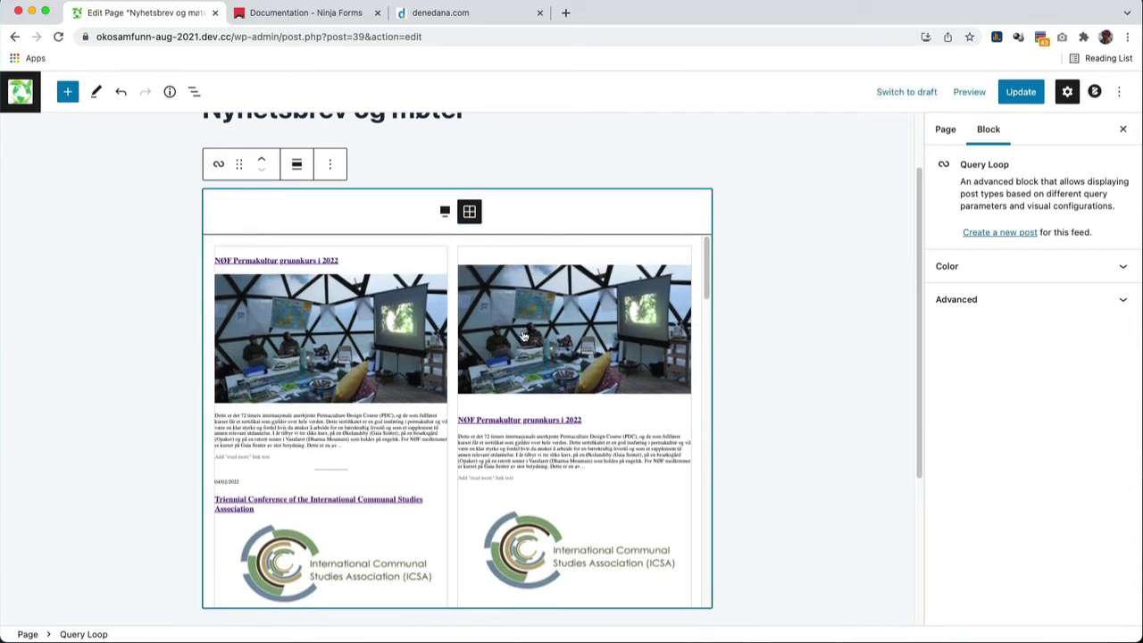
{"action": "scroll", "coordinate": [524, 335], "scroll_direction": "down", "scroll_amount": 10}
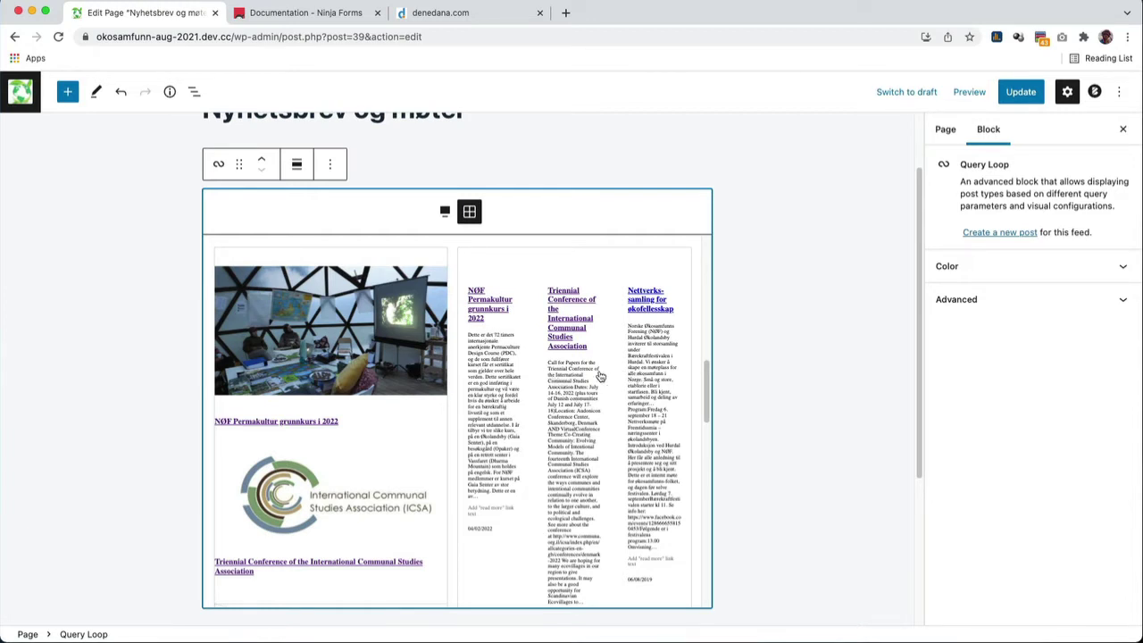
{"action": "scroll", "coordinate": [601, 377], "scroll_direction": "down", "scroll_amount": 5}
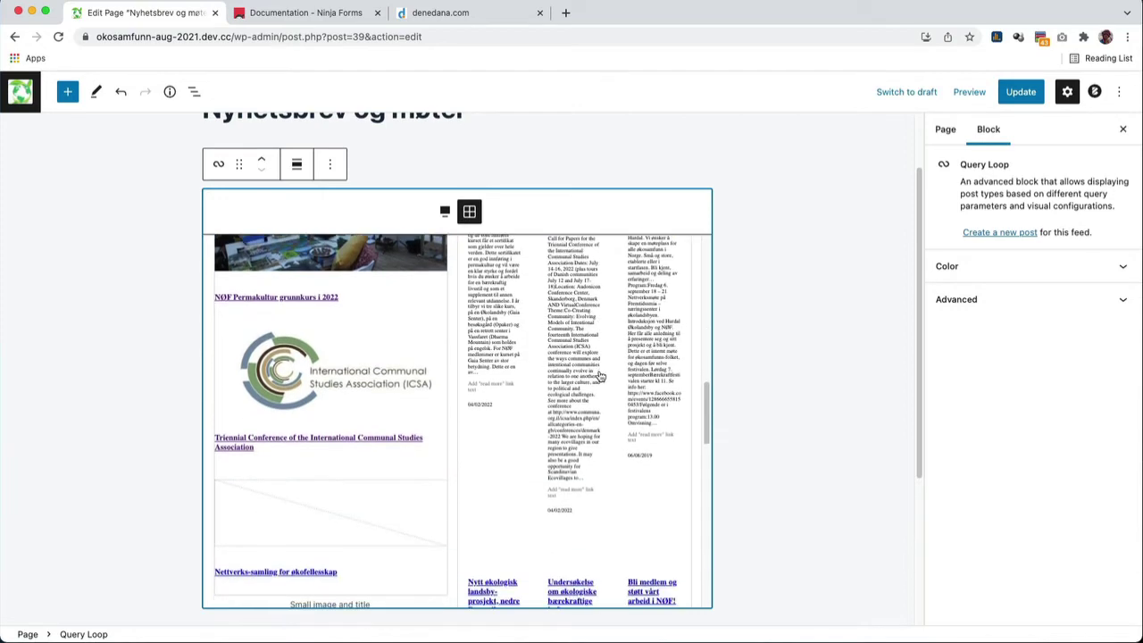
{"action": "scroll", "coordinate": [536, 361], "scroll_direction": "up", "scroll_amount": 3}
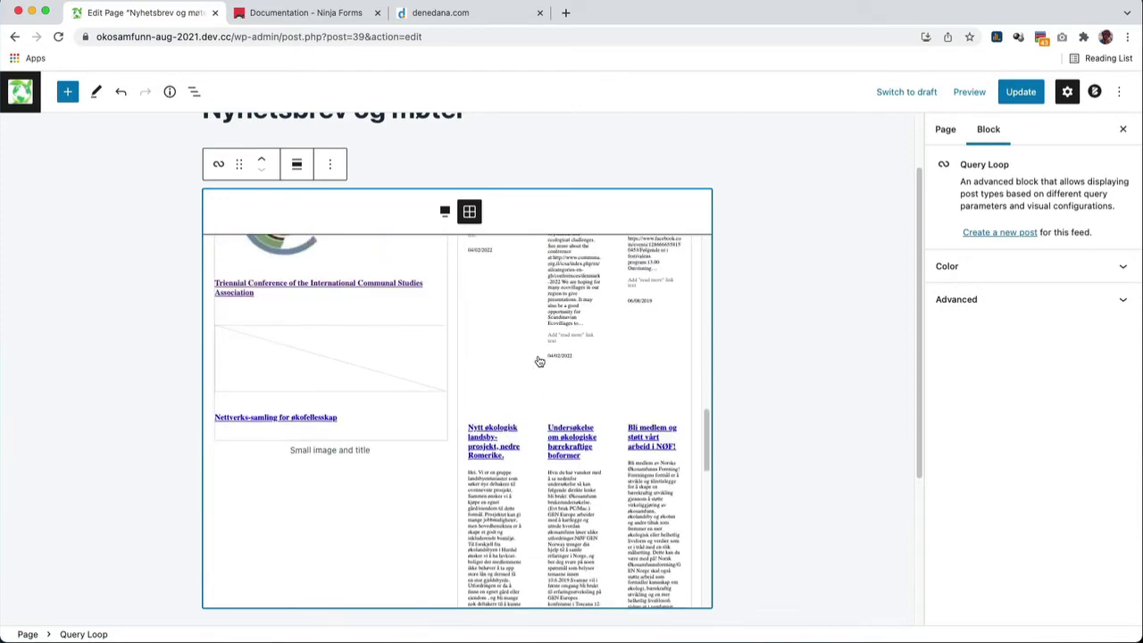
{"action": "scroll", "coordinate": [539, 361], "scroll_direction": "down", "scroll_amount": 4}
{"action": "scroll", "coordinate": [540, 362], "scroll_direction": "down", "scroll_amount": 5}
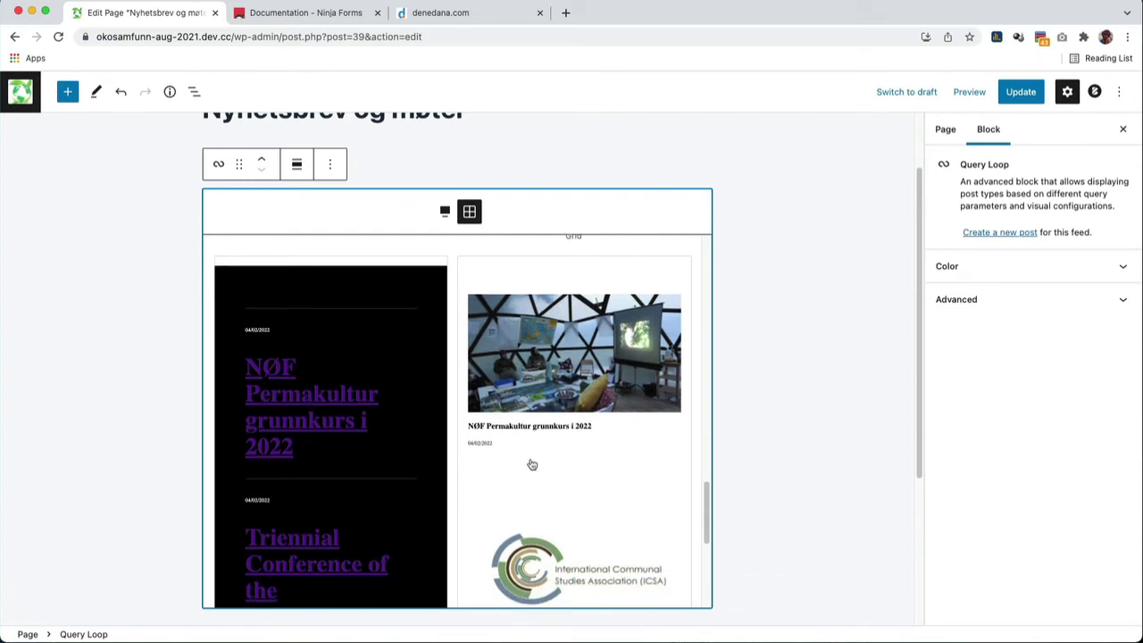
{"action": "scroll", "coordinate": [533, 464], "scroll_direction": "down", "scroll_amount": 8}
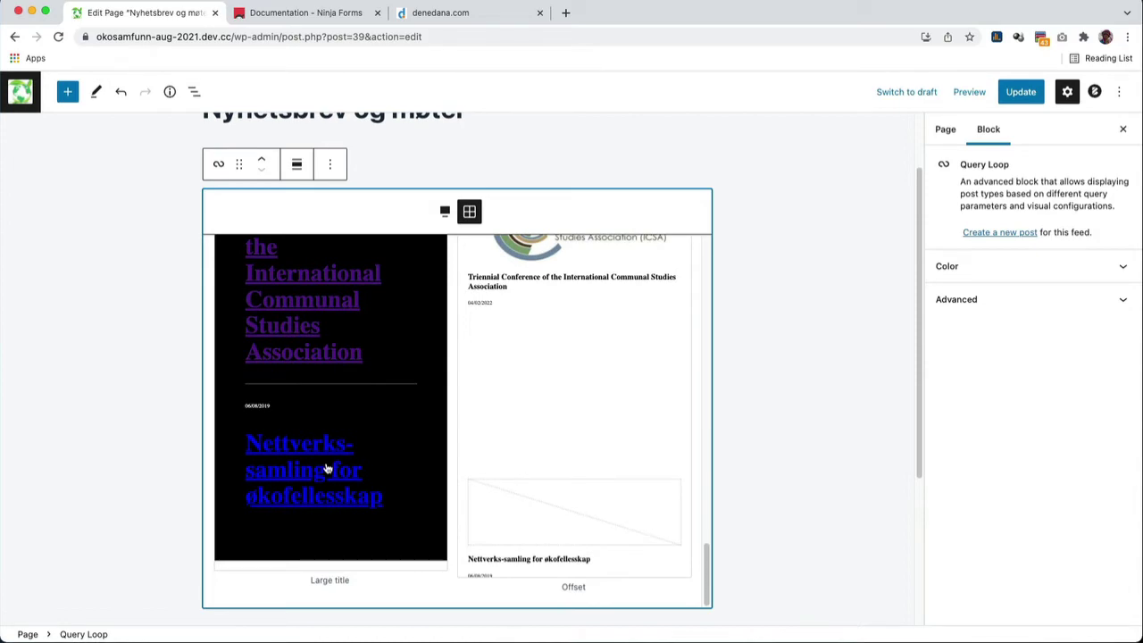
Apply the "Image at left" pattern to the Query Loop block.
{"action": "scroll", "coordinate": [580, 499], "scroll_direction": "up", "scroll_amount": 10}
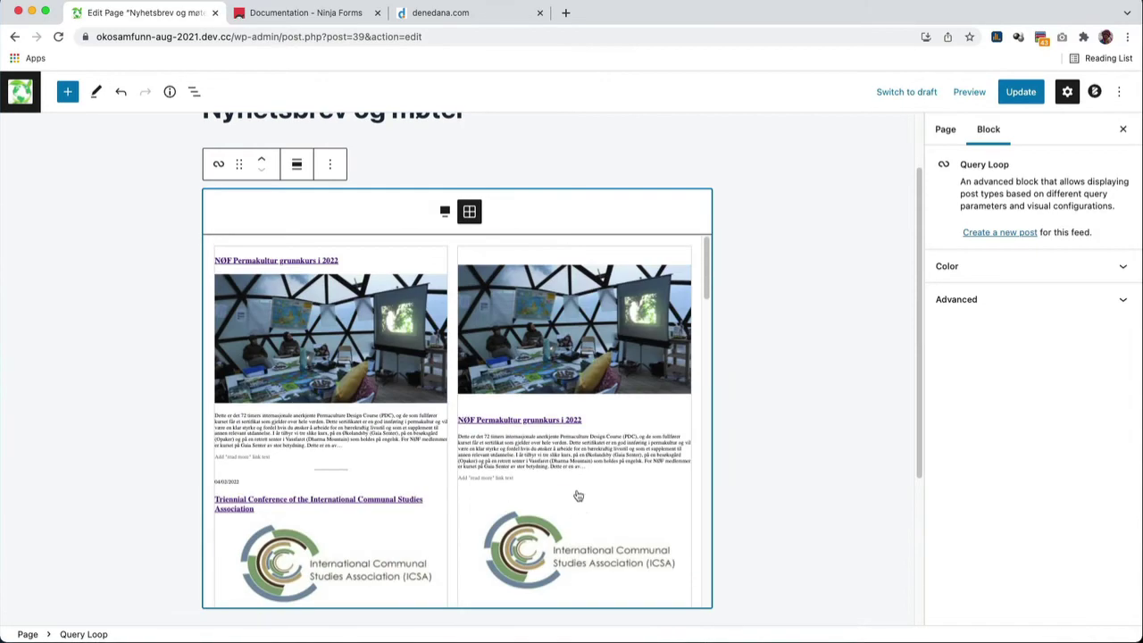
{"action": "scroll", "coordinate": [579, 496], "scroll_direction": "down", "scroll_amount": 1}
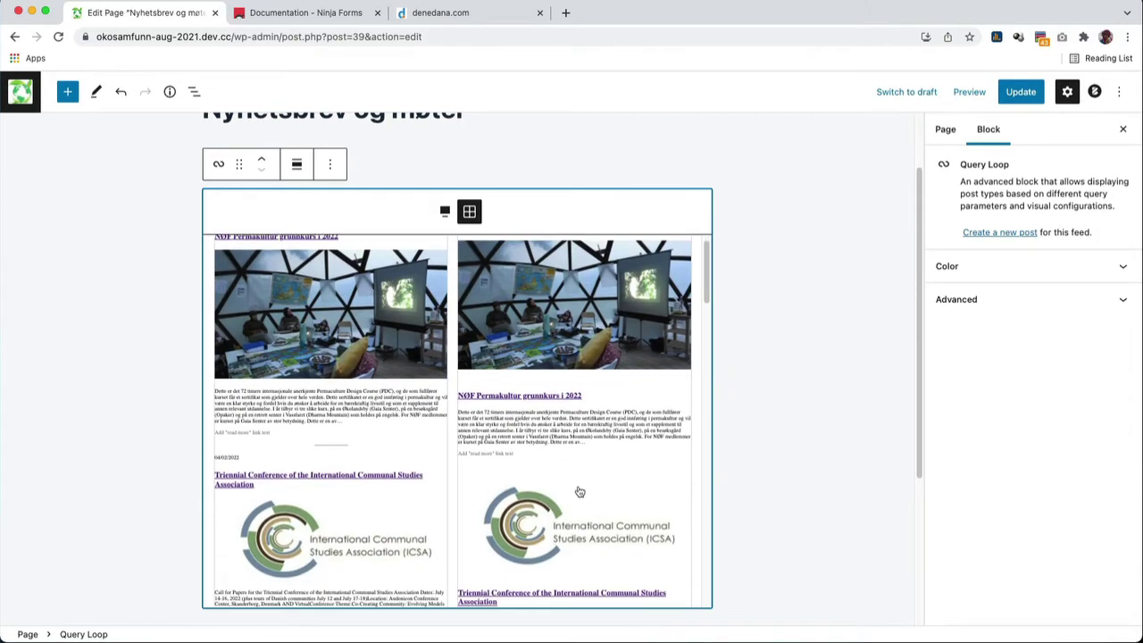
{"action": "left_click", "coordinate": [589, 307]}
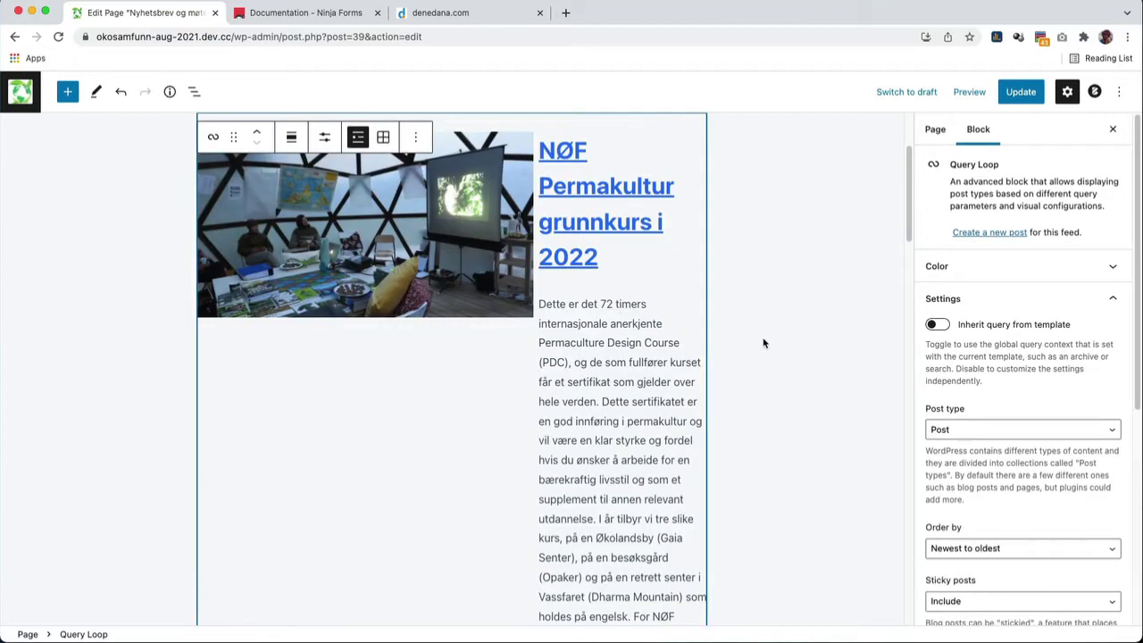
Set the image-at-left Query Loop block's alignment to wide width.
{"action": "scroll", "coordinate": [764, 343], "scroll_direction": "up", "scroll_amount": 3}
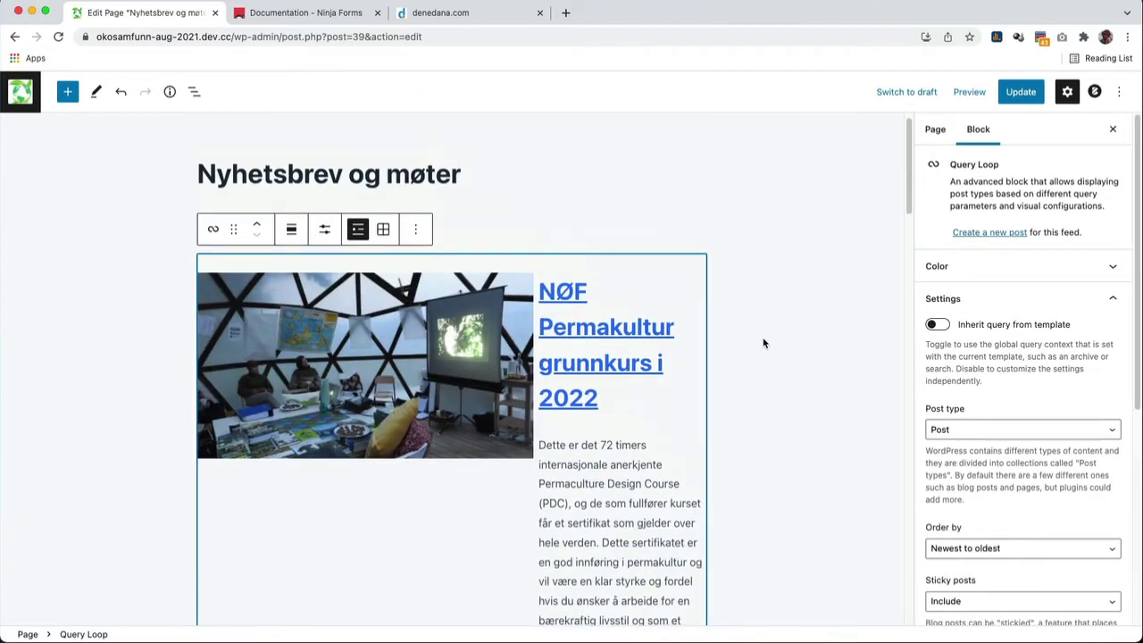
{"action": "scroll", "coordinate": [764, 343], "scroll_direction": "down", "scroll_amount": 1}
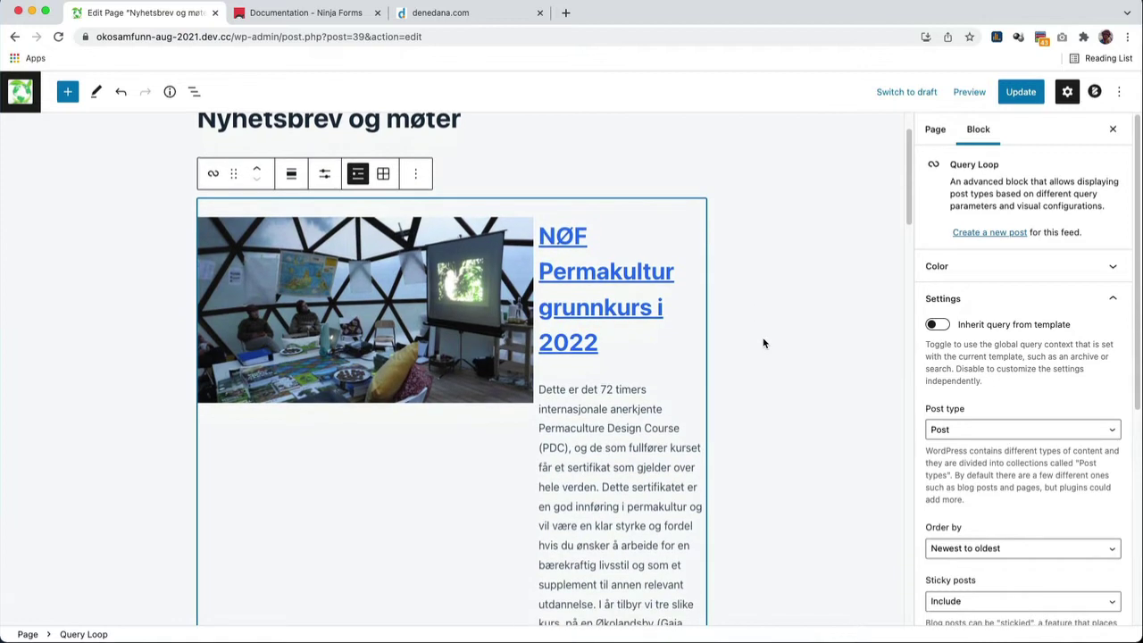
{"action": "left_click", "coordinate": [292, 174]}
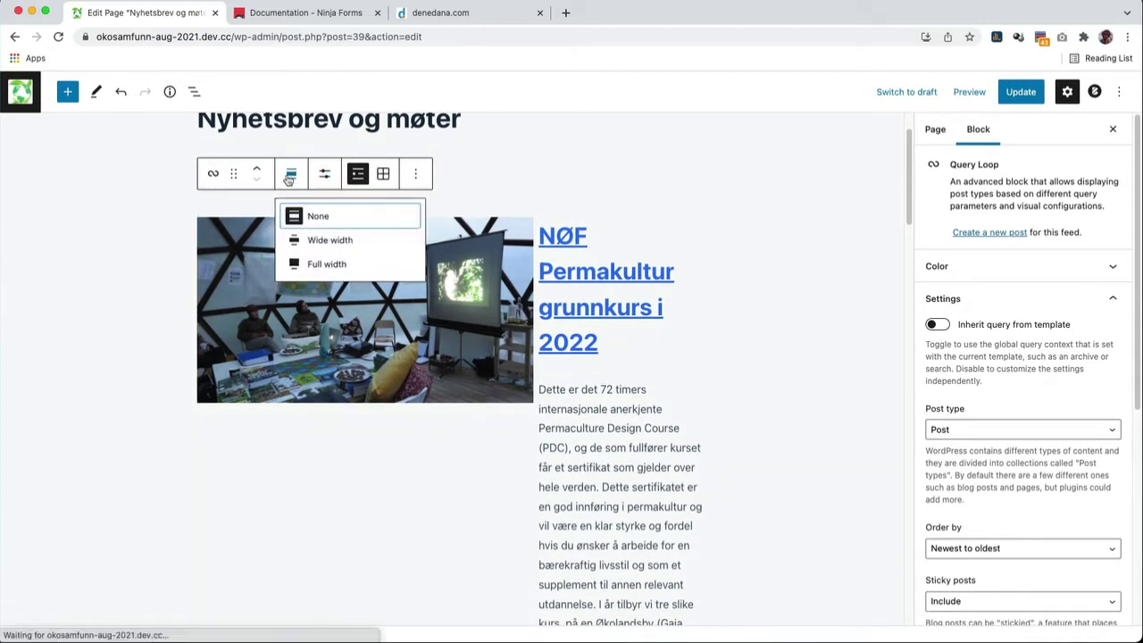
{"action": "left_click", "coordinate": [315, 241]}
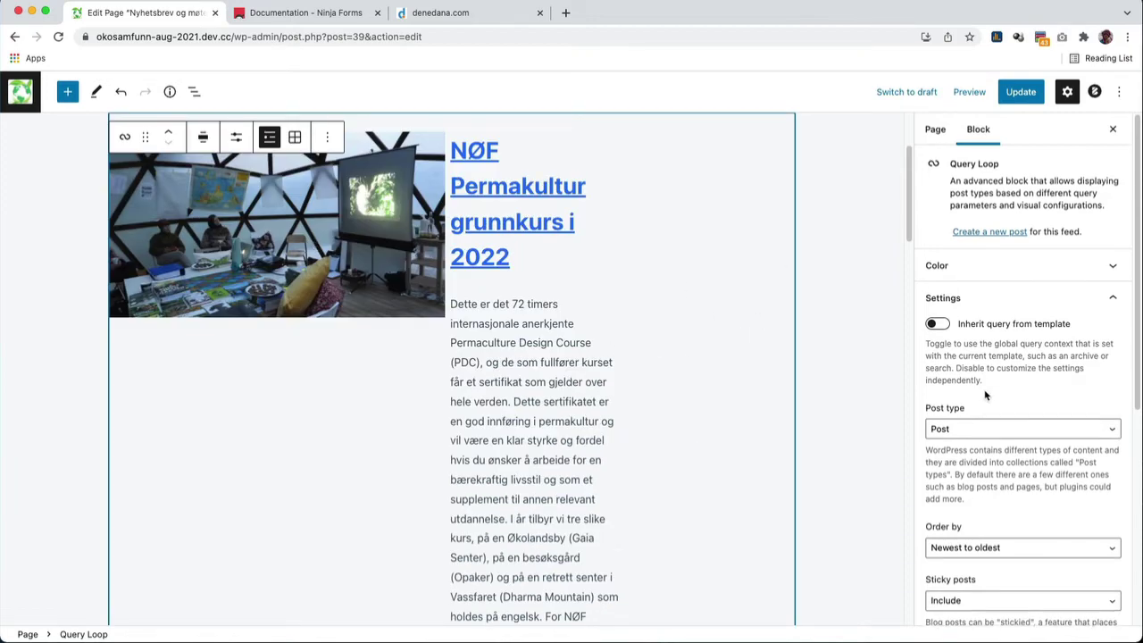
{"action": "scroll", "coordinate": [982, 391], "scroll_direction": "down", "scroll_amount": 3}
{"action": "scroll", "coordinate": [985, 395], "scroll_direction": "down", "scroll_amount": 4}
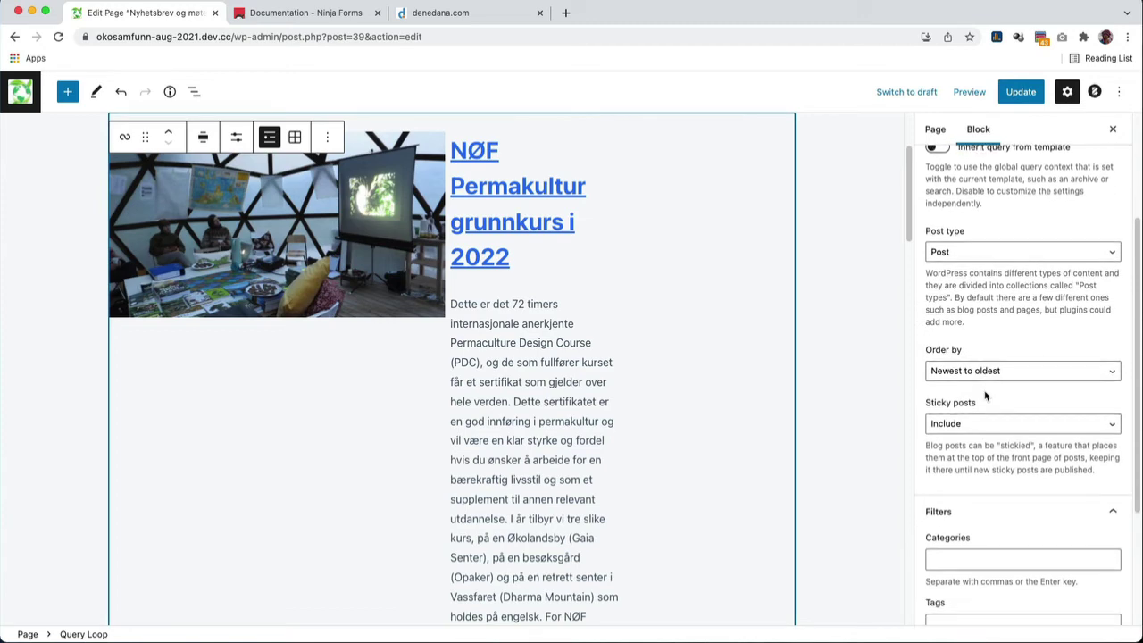
{"action": "scroll", "coordinate": [536, 366], "scroll_direction": "up", "scroll_amount": 2}
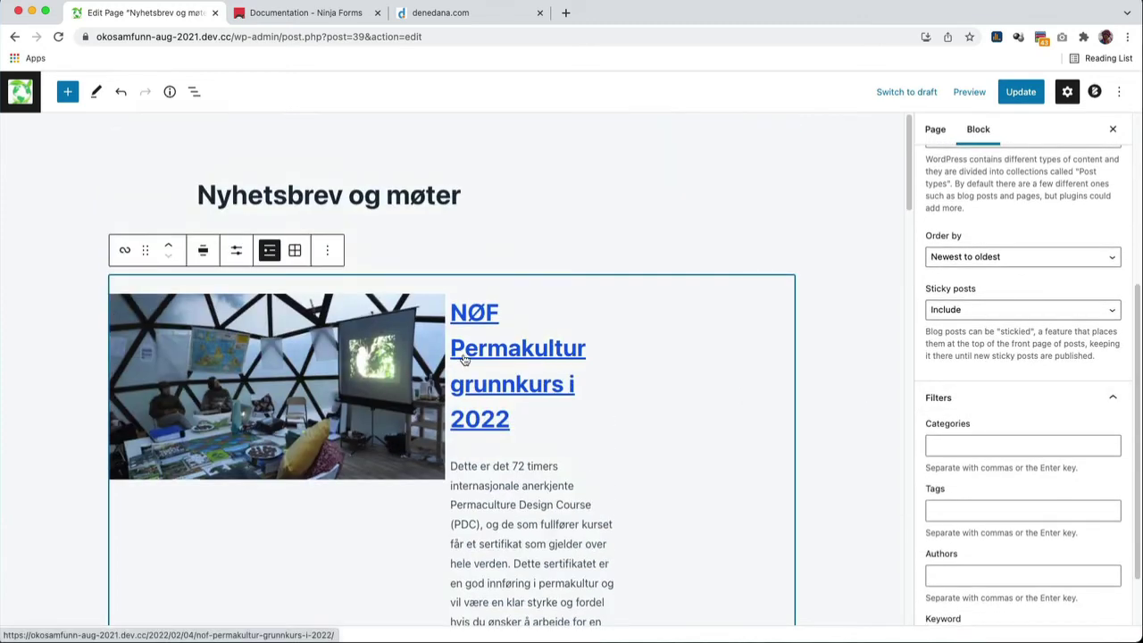
Switch the image-at-left Query Loop block to grid view and set its columns to 2.
{"action": "left_click", "coordinate": [294, 251]}
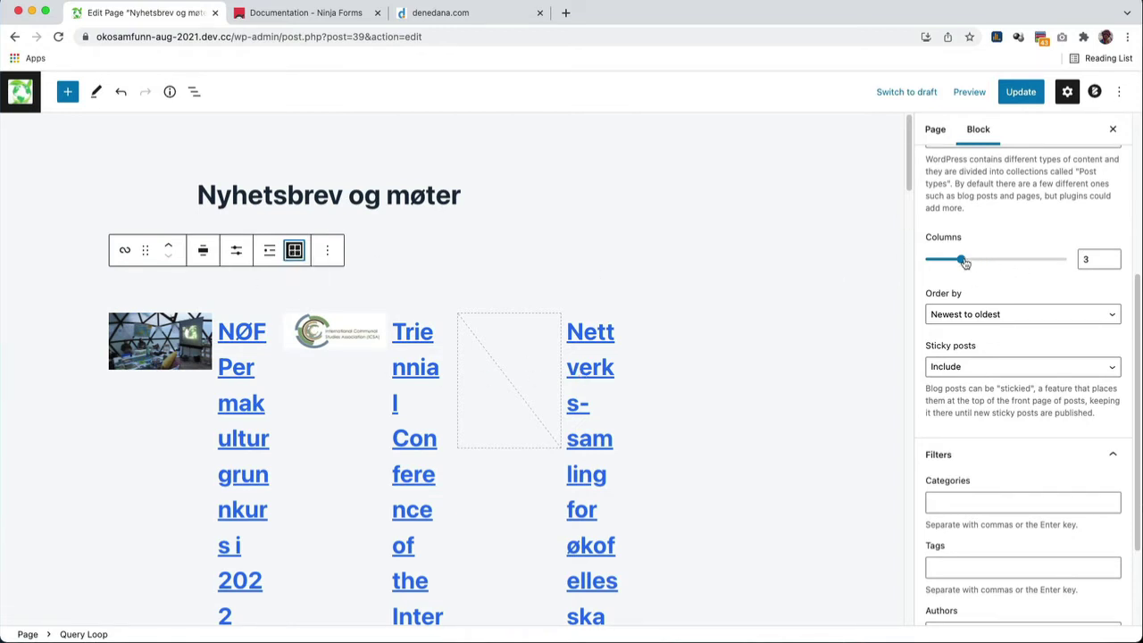
{"action": "mouse_move", "coordinate": [961, 260]}
{"action": "left_click", "coordinate": [949, 261]}
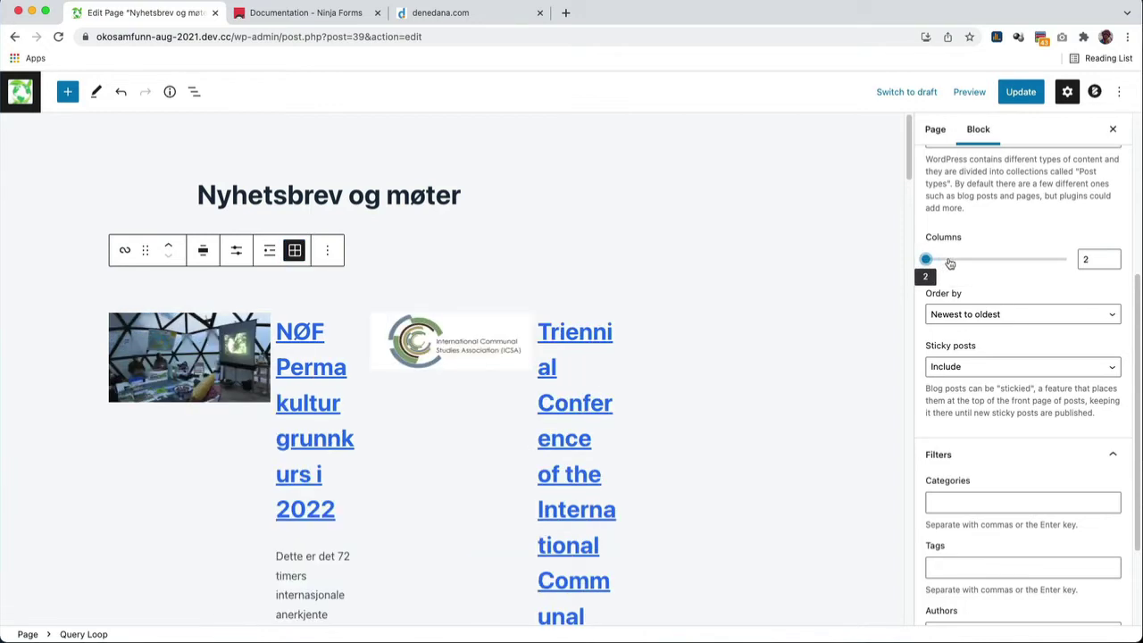
{"action": "scroll", "coordinate": [742, 384], "scroll_direction": "down", "scroll_amount": 1}
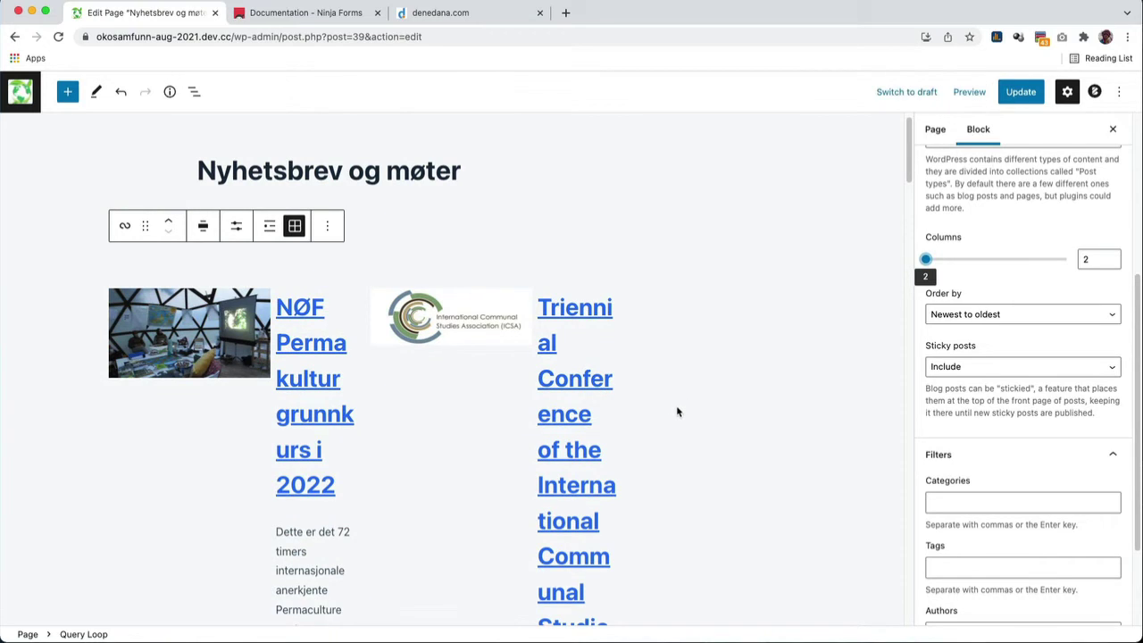
Compare the Query Loop block's list and grid views, leaving it in list view.
{"action": "left_click", "coordinate": [264, 227]}
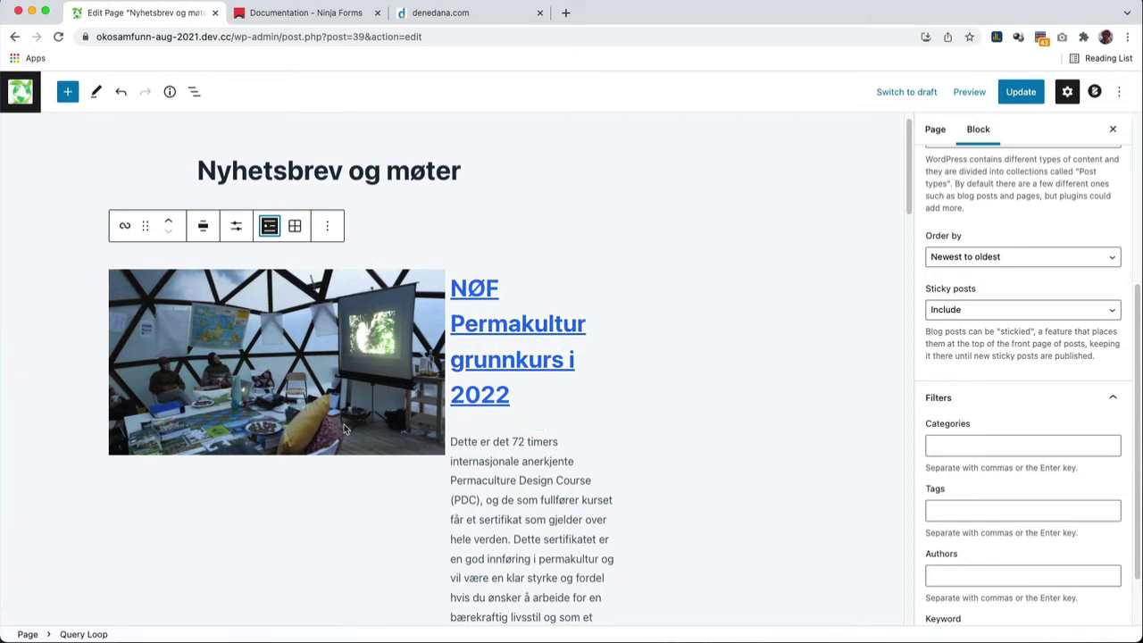
{"action": "left_click", "coordinate": [294, 226]}
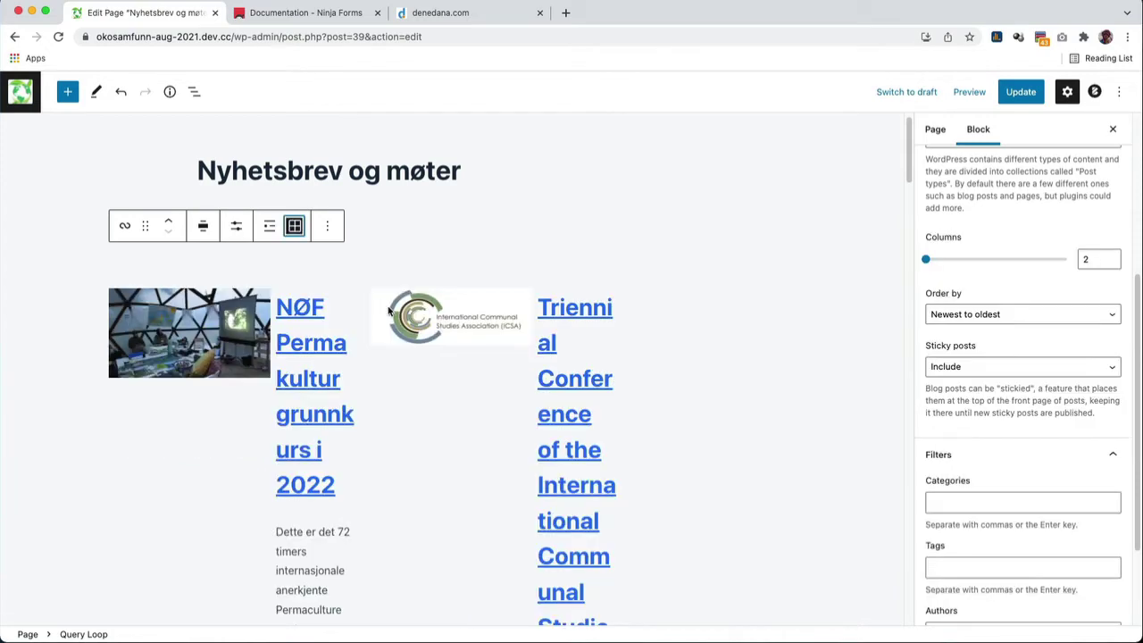
{"action": "left_click", "coordinate": [268, 226]}
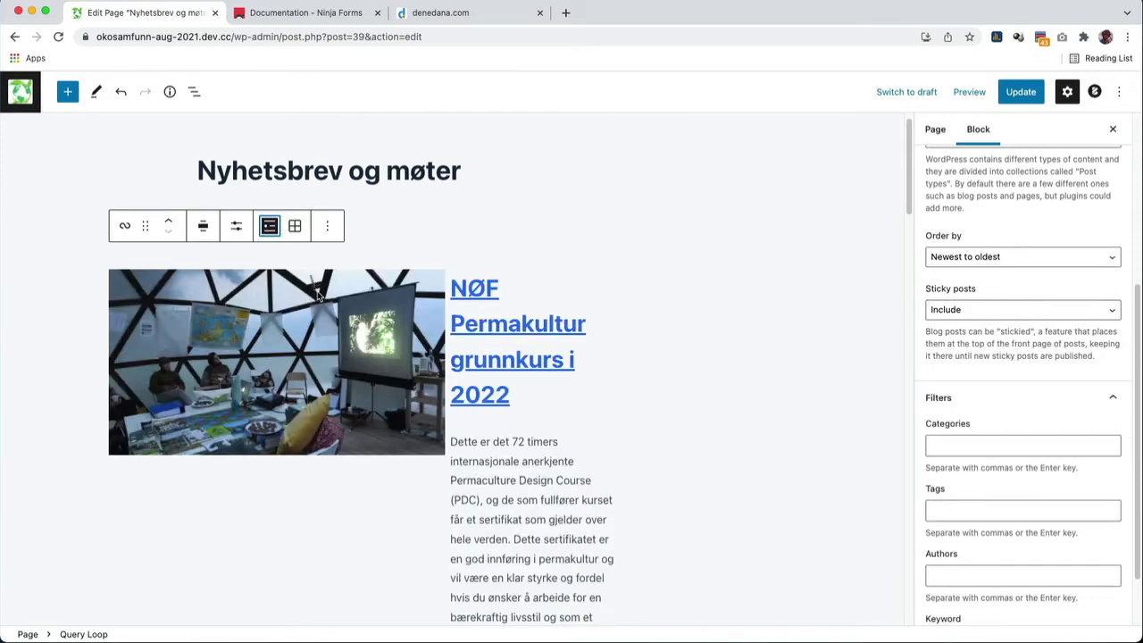
Remove the image-at-left Query Loop block and insert a new Query Loop block in its place.
{"action": "left_click", "coordinate": [327, 226]}
{"action": "left_click", "coordinate": [372, 489]}
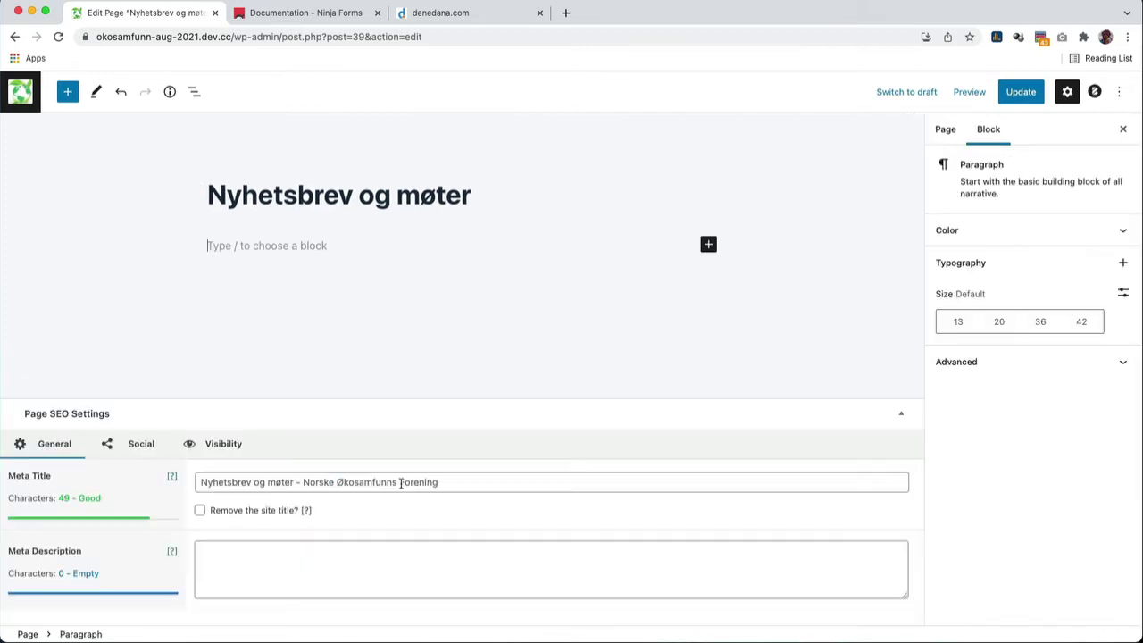
{"action": "type", "text": "/quer"}
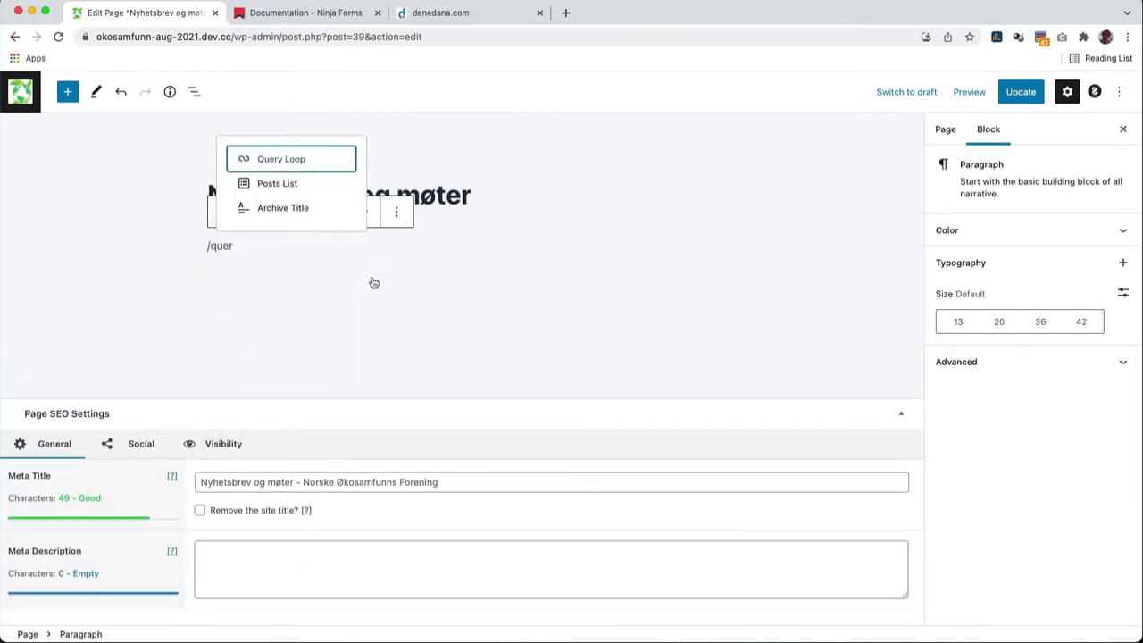
{"action": "key", "text": "Return"}
Apply the pattern with the title above a large featured image and excerpt to the new Query Loop block.
{"action": "scroll", "coordinate": [613, 453], "scroll_direction": "down", "scroll_amount": 8}
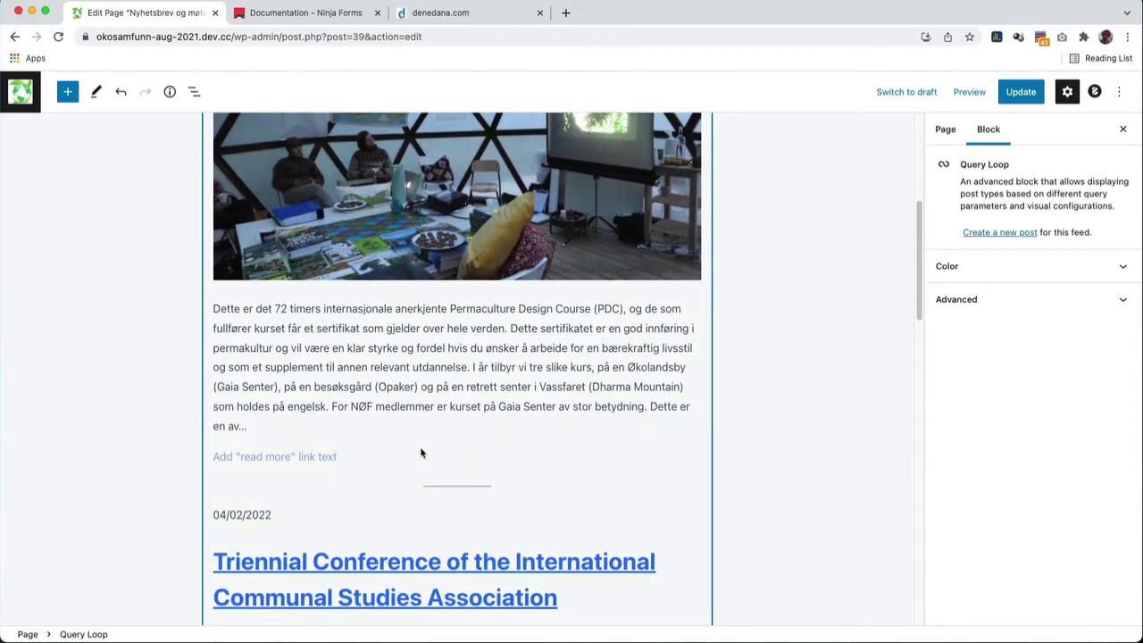
{"action": "scroll", "coordinate": [422, 454], "scroll_direction": "up", "scroll_amount": 8}
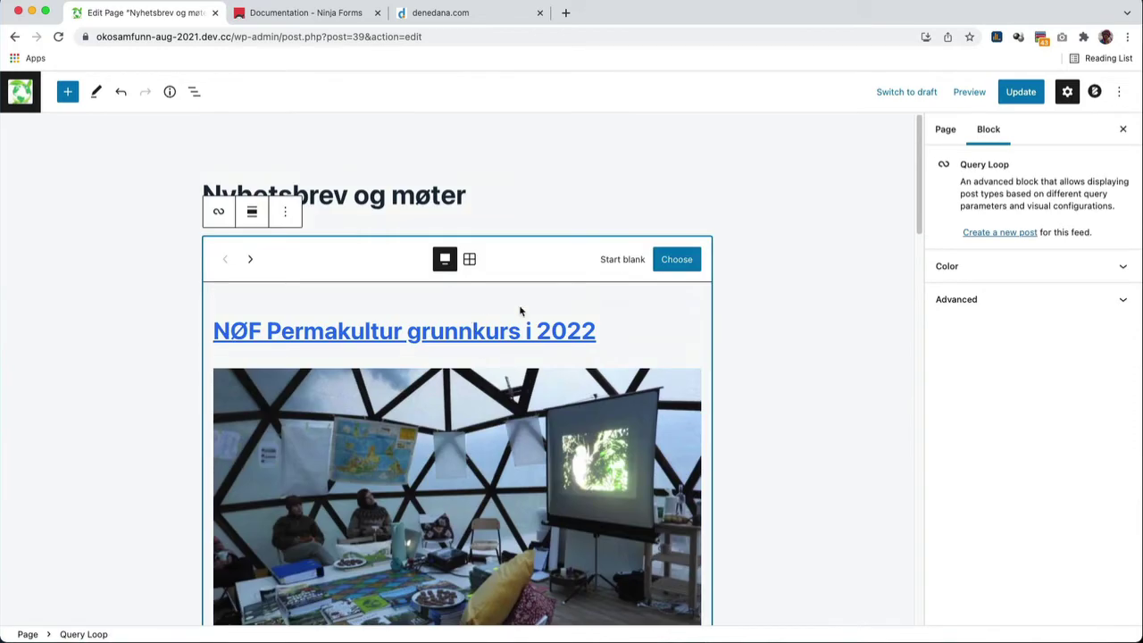
{"action": "left_click", "coordinate": [676, 262]}
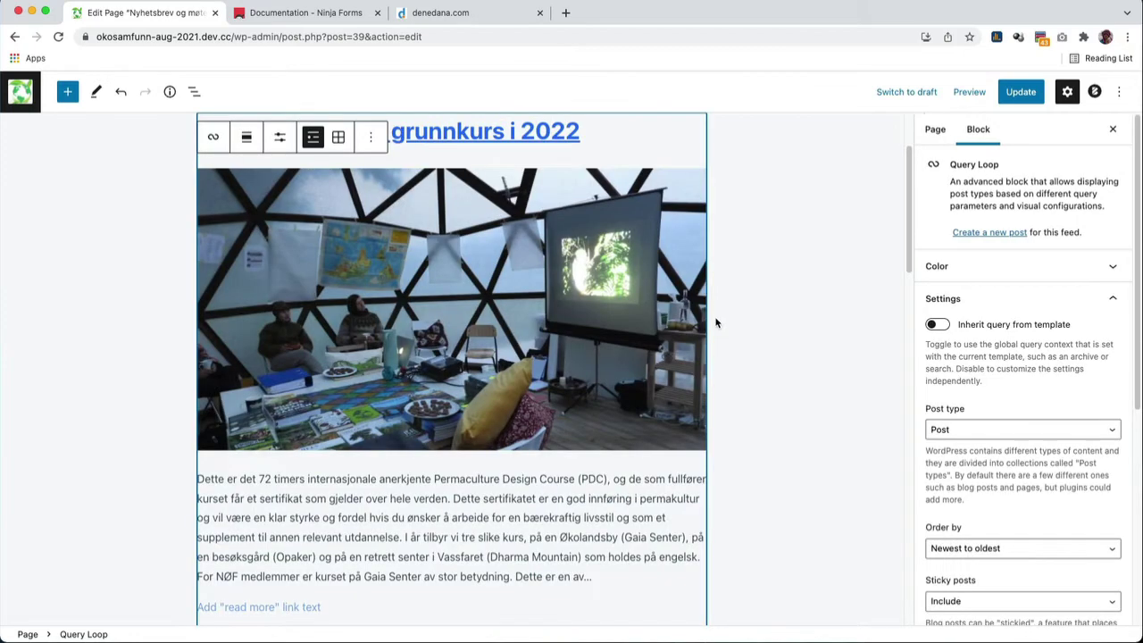
{"action": "scroll", "coordinate": [755, 349], "scroll_direction": "up", "scroll_amount": 2}
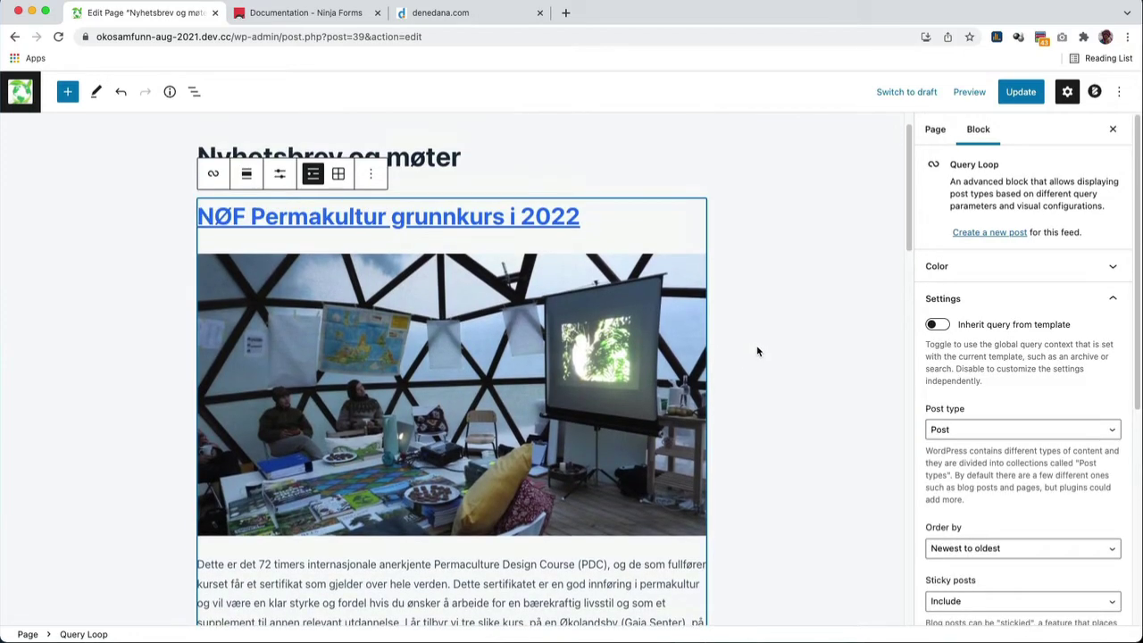
Display the new Query Loop block's posts in grid view with 2 columns.
{"action": "left_click", "coordinate": [337, 173]}
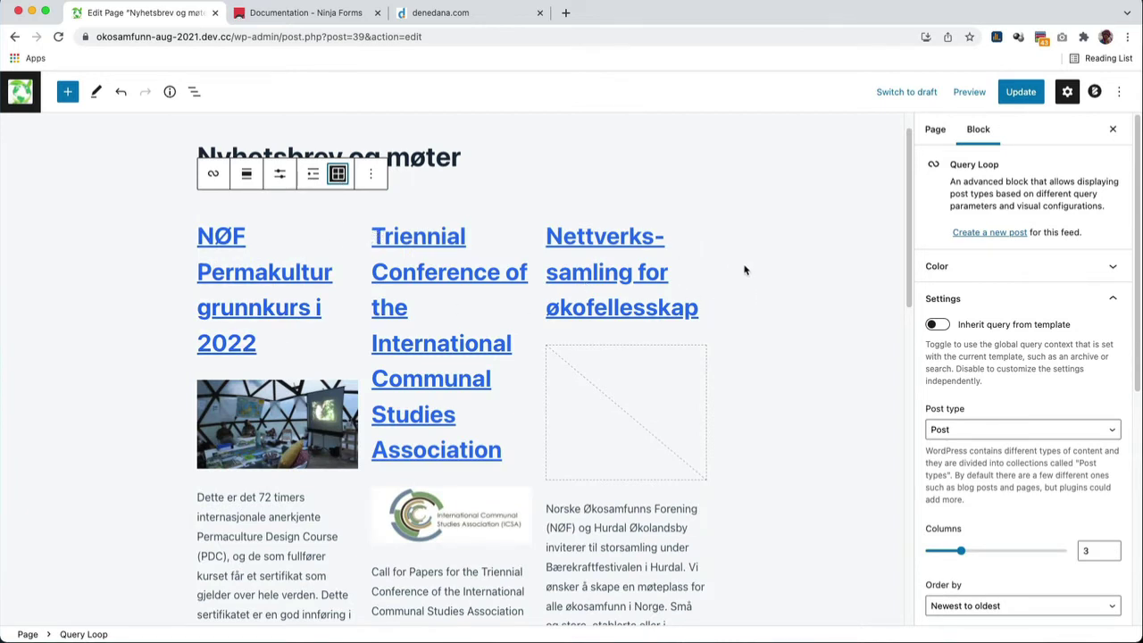
{"action": "double_click", "coordinate": [1086, 550]}
{"action": "type", "text": "2"}
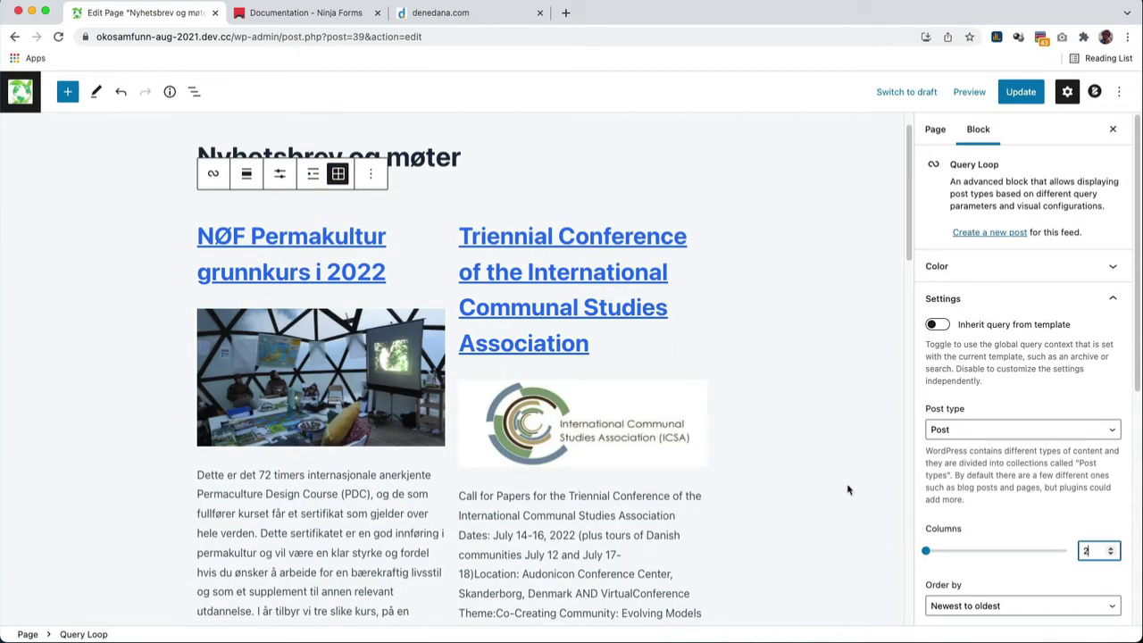
Set the two-column Query Loop block's alignment to wide width.
{"action": "left_click", "coordinate": [246, 173]}
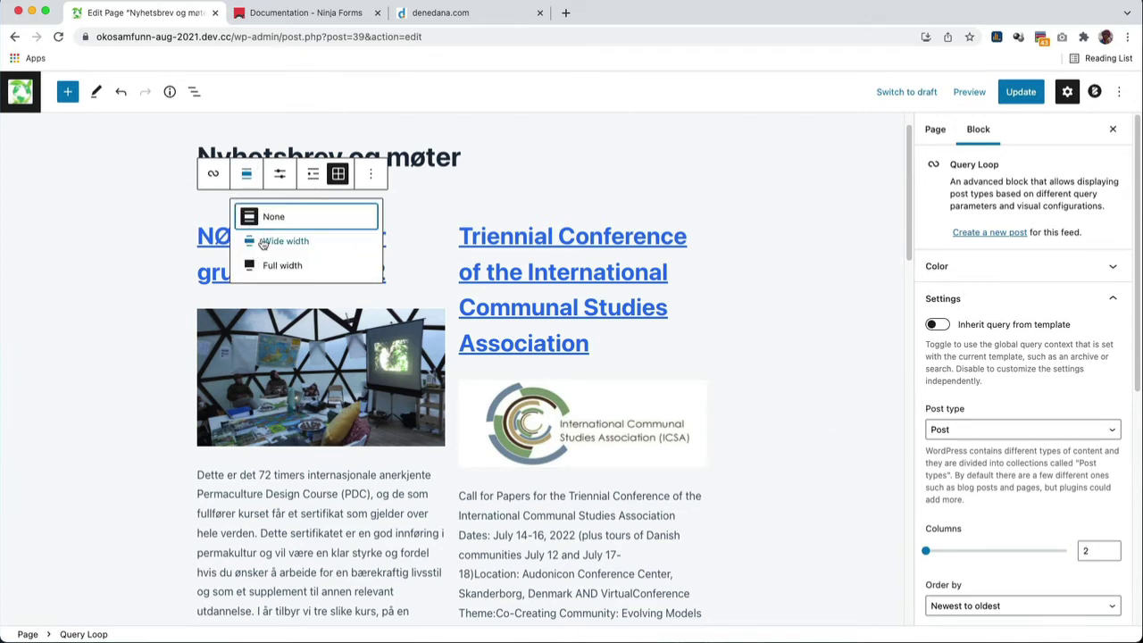
{"action": "left_click", "coordinate": [262, 243]}
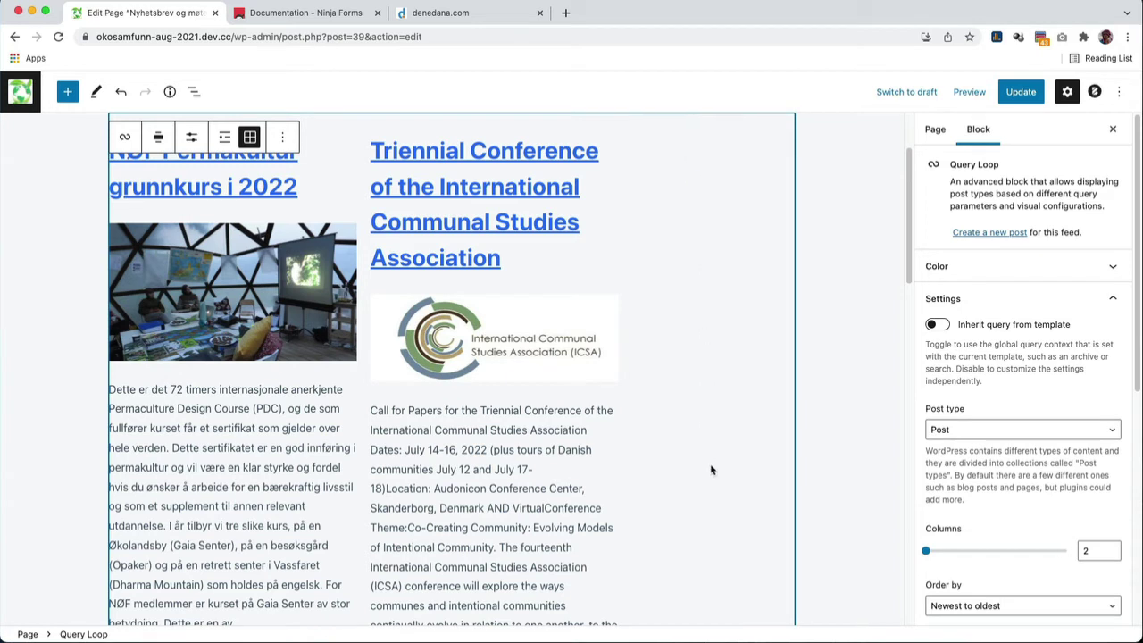
{"action": "scroll", "coordinate": [692, 384], "scroll_direction": "up", "scroll_amount": 2}
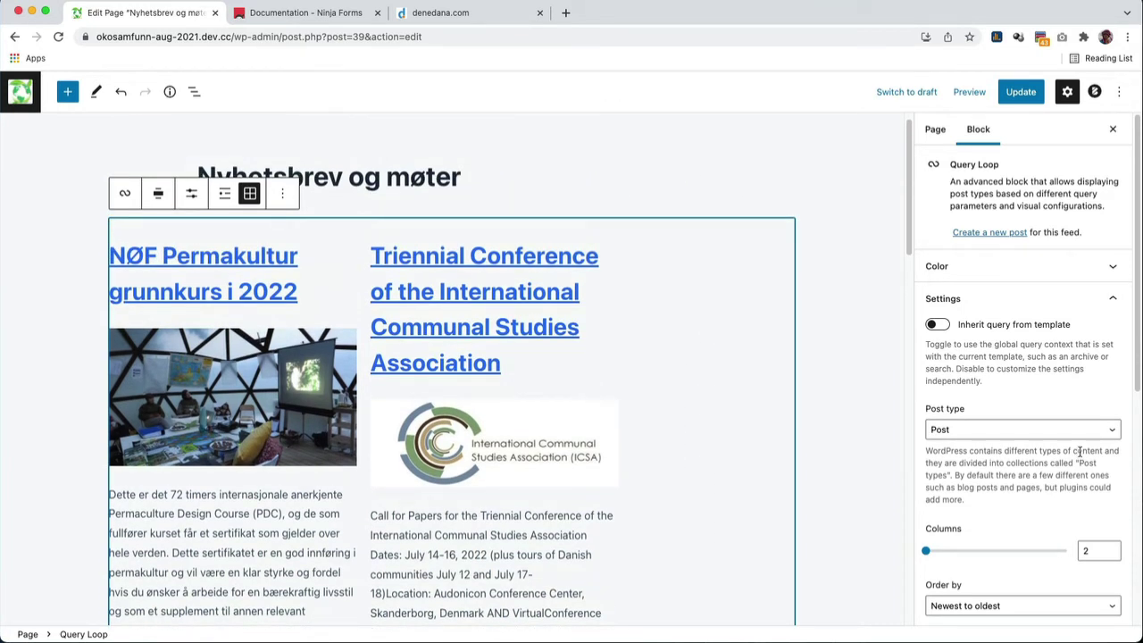
Look through the post types available for the Query Loop block, keeping Post selected.
{"action": "left_click", "coordinate": [1111, 430]}
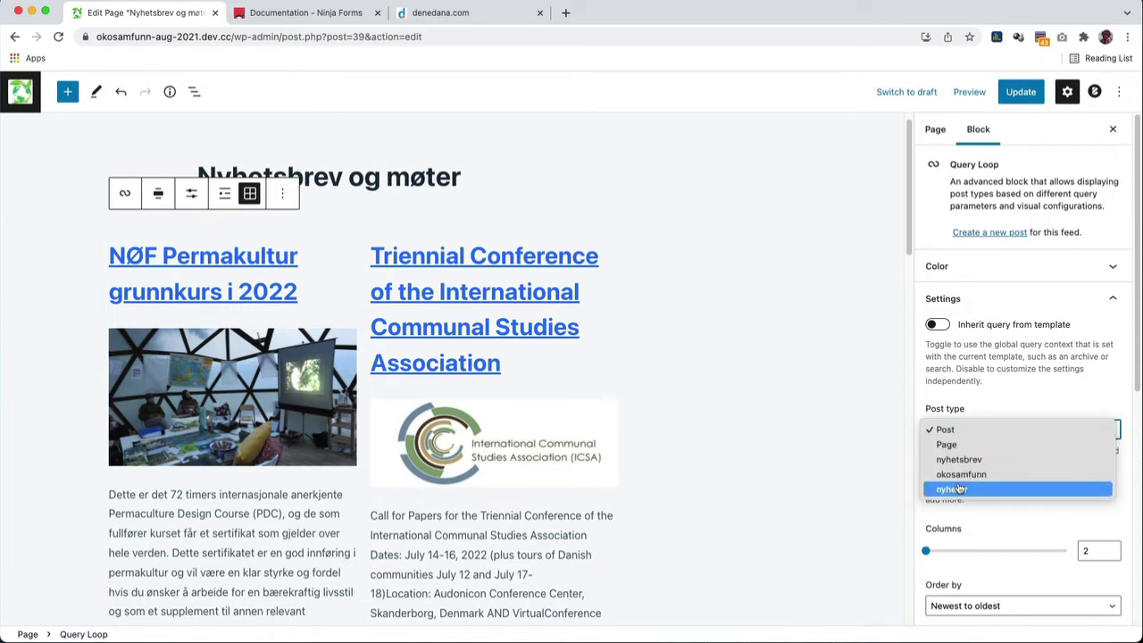
{"action": "left_click", "coordinate": [1088, 395]}
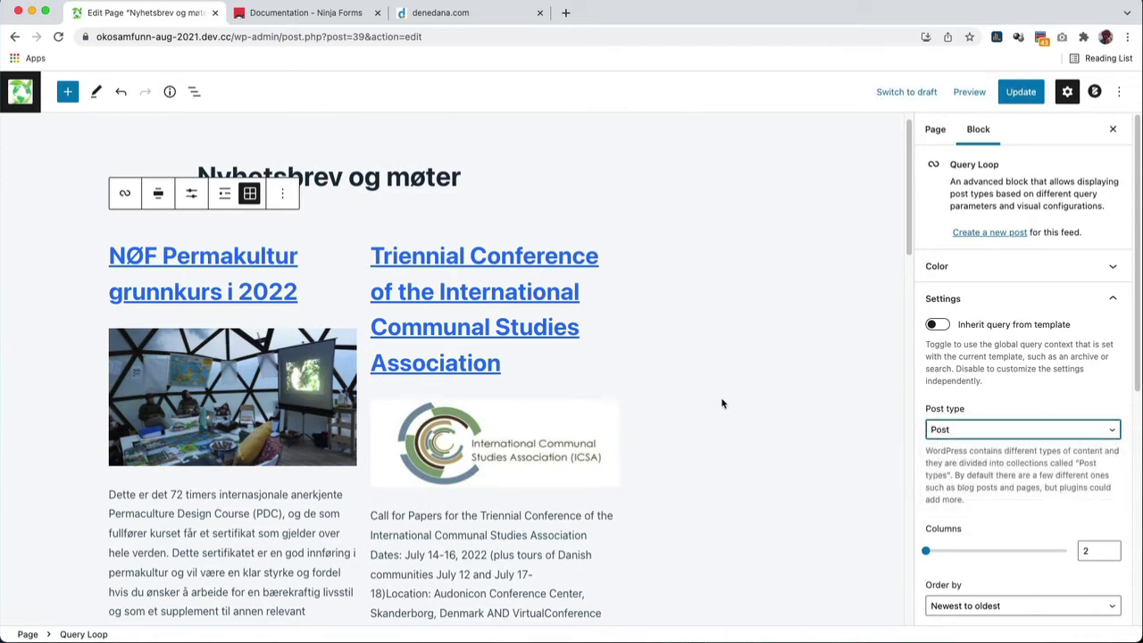
Try moving the Post Excerpt block above the featured image, and return it to below the image.
{"action": "scroll", "coordinate": [728, 420], "scroll_direction": "down", "scroll_amount": 8}
{"action": "scroll", "coordinate": [728, 420], "scroll_direction": "up", "scroll_amount": 4}
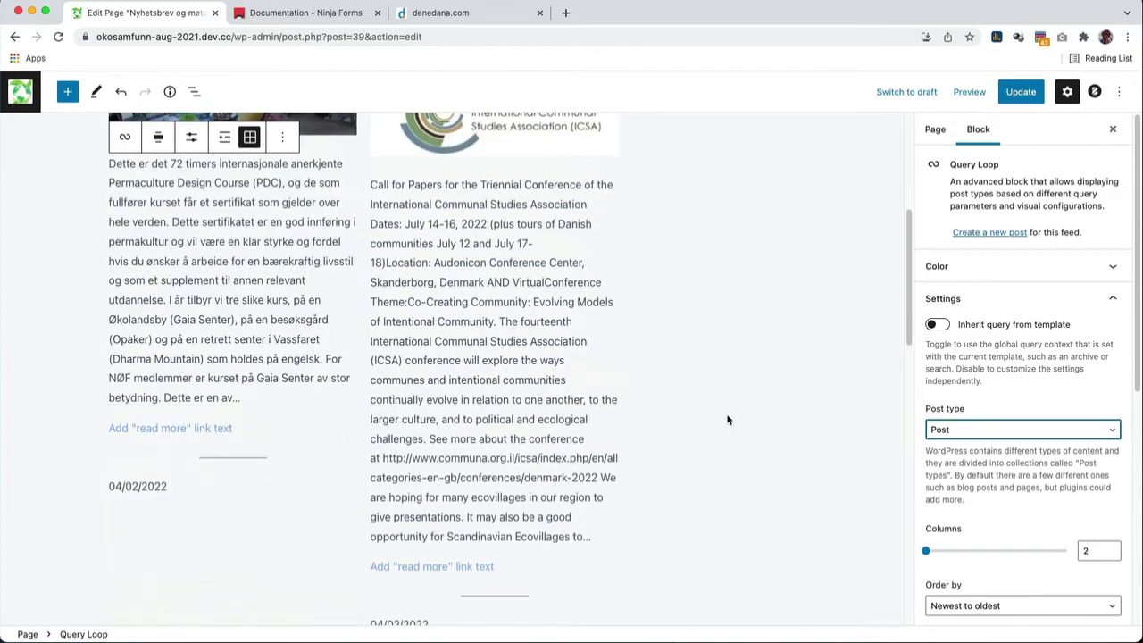
{"action": "left_click", "coordinate": [168, 427]}
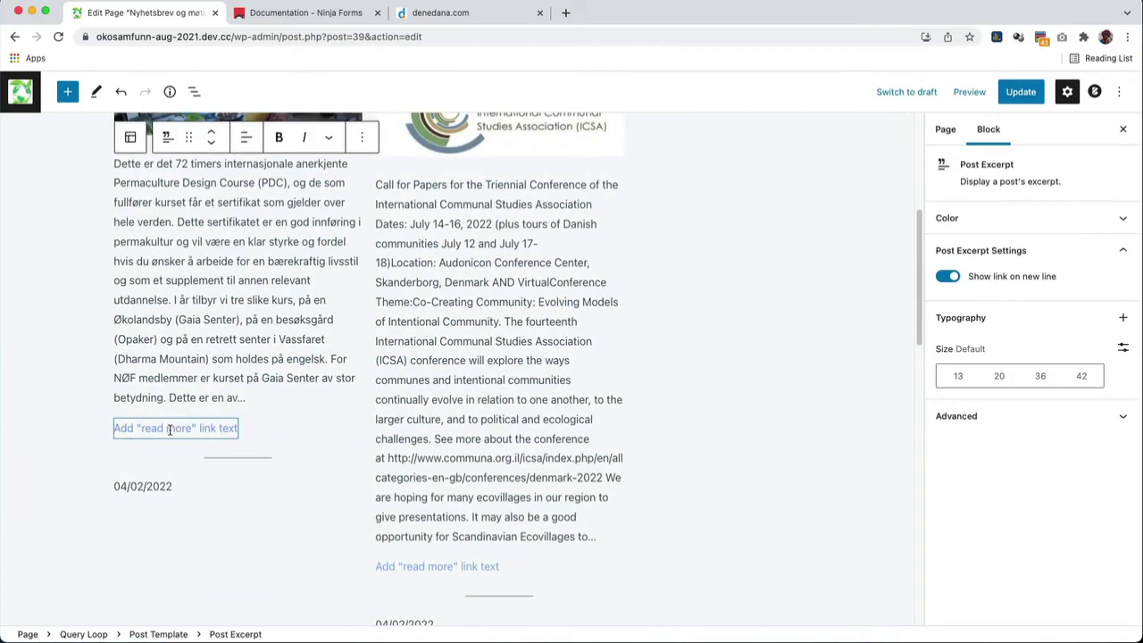
{"action": "left_click", "coordinate": [211, 132]}
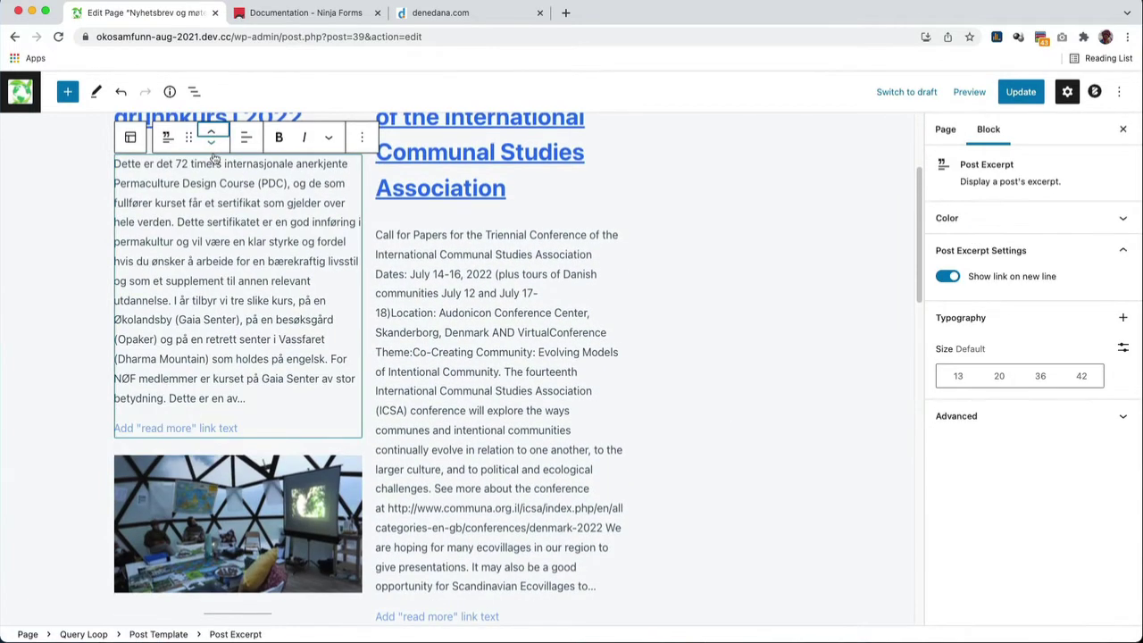
{"action": "left_click", "coordinate": [210, 143]}
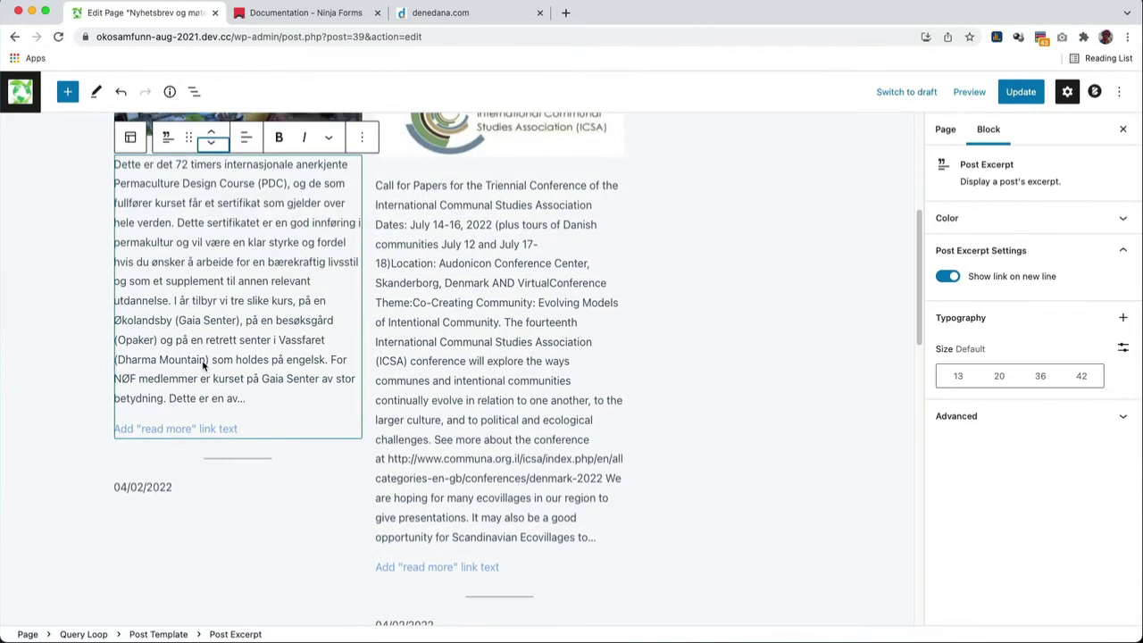
{"action": "left_click", "coordinate": [191, 430]}
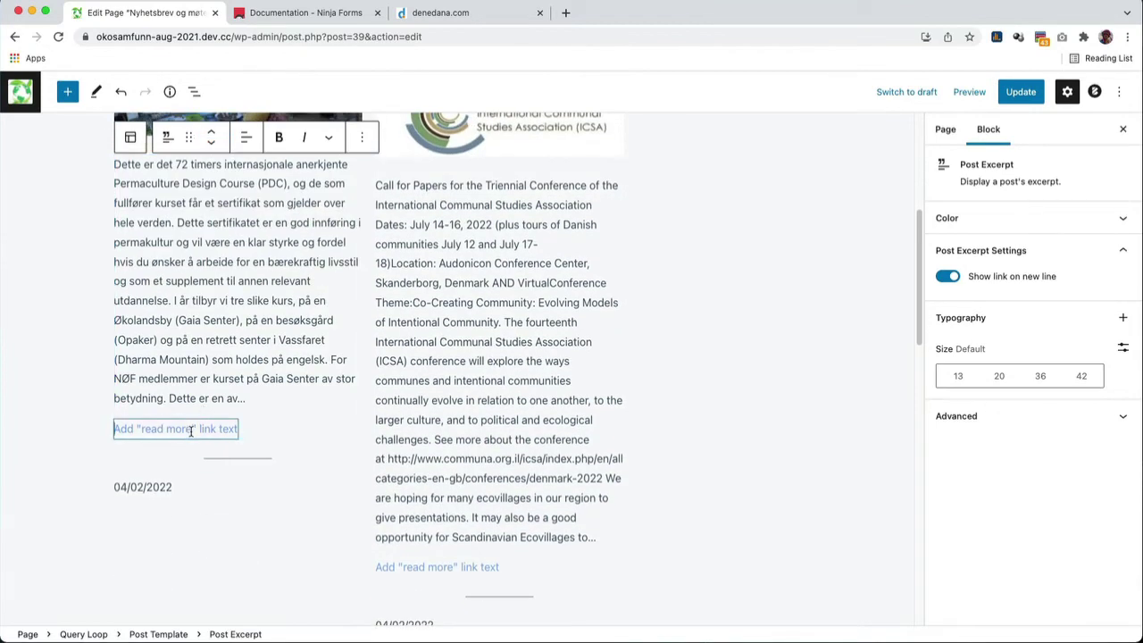
{"action": "left_click", "coordinate": [211, 133]}
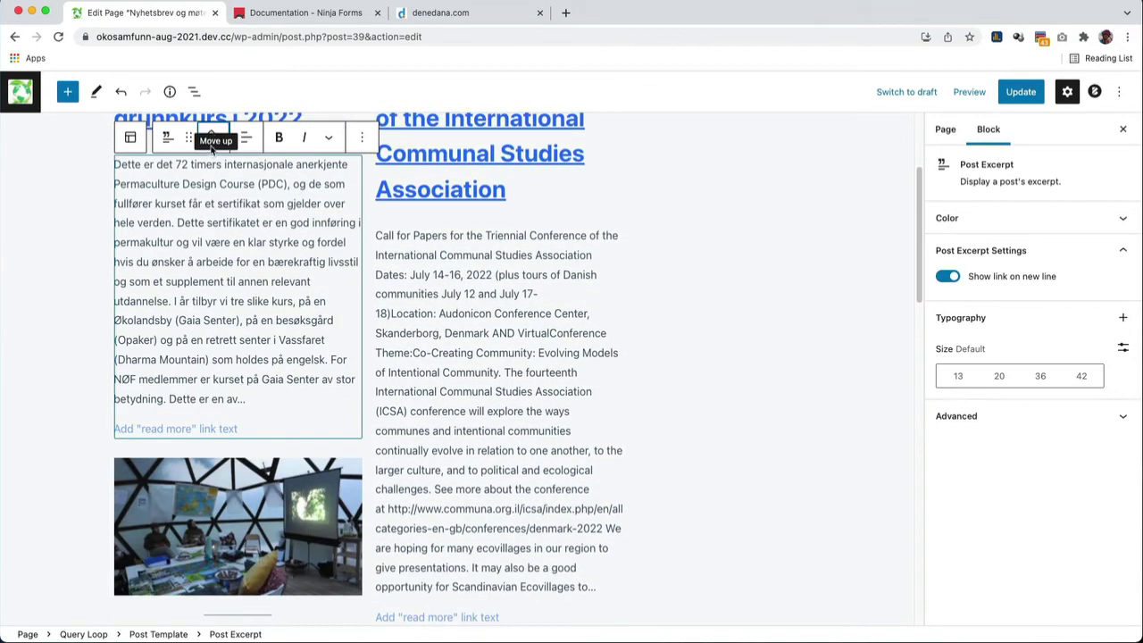
{"action": "left_click", "coordinate": [212, 144]}
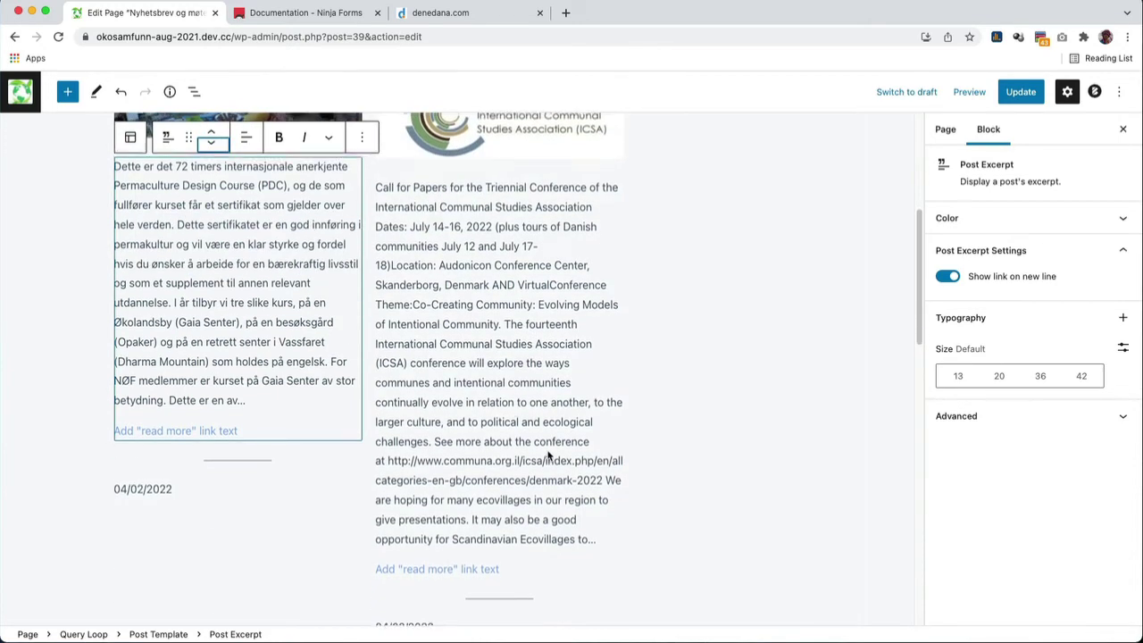
{"action": "scroll", "coordinate": [549, 456], "scroll_direction": "up", "scroll_amount": 5}
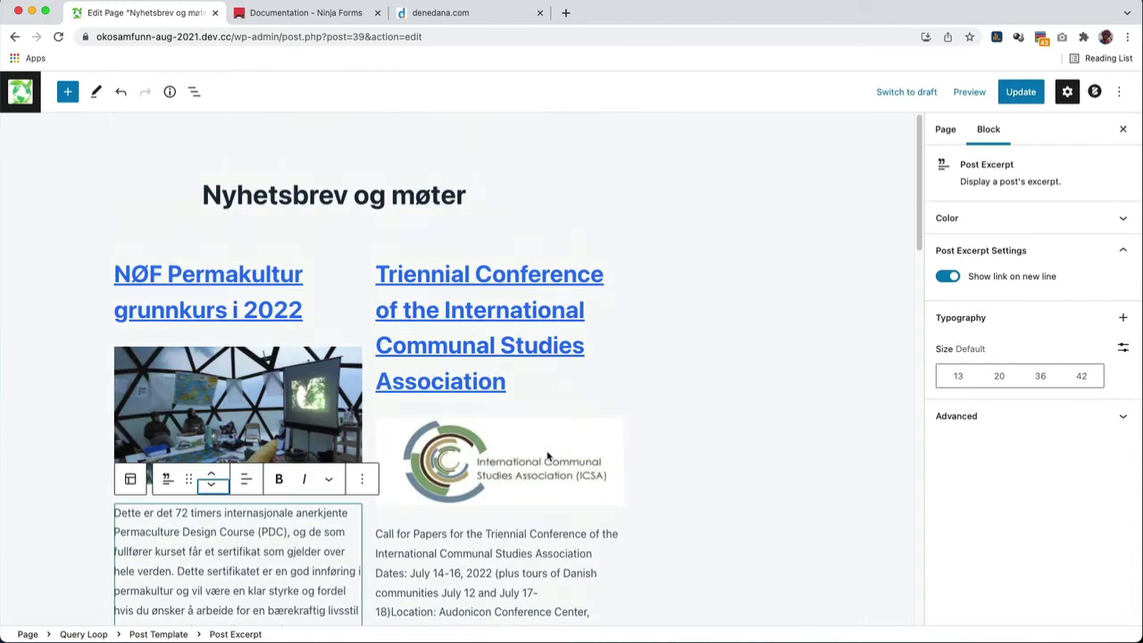
Check the sticky posts options in the Query Loop block's settings, keeping Include selected.
{"action": "left_click", "coordinate": [661, 345]}
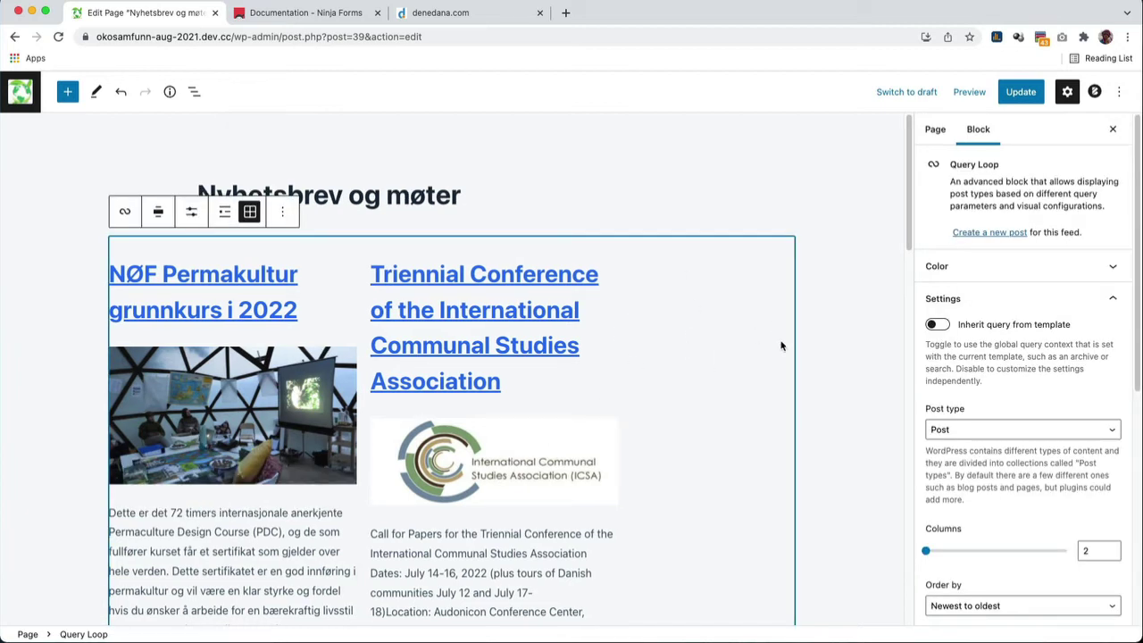
{"action": "scroll", "coordinate": [1083, 357], "scroll_direction": "down", "scroll_amount": 5}
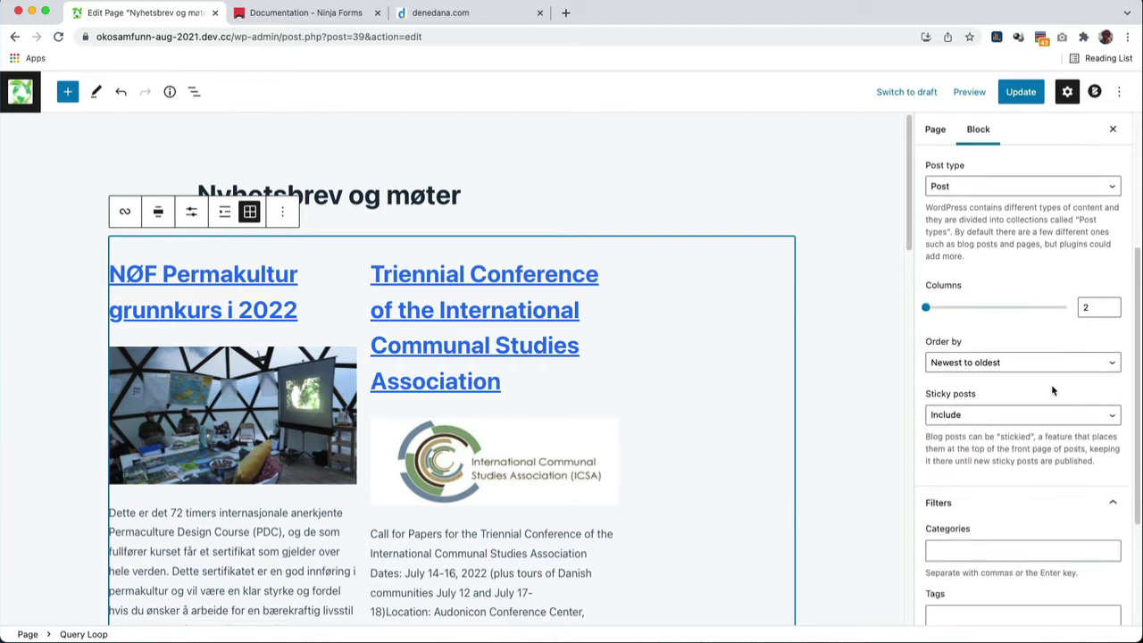
{"action": "left_click", "coordinate": [1115, 424]}
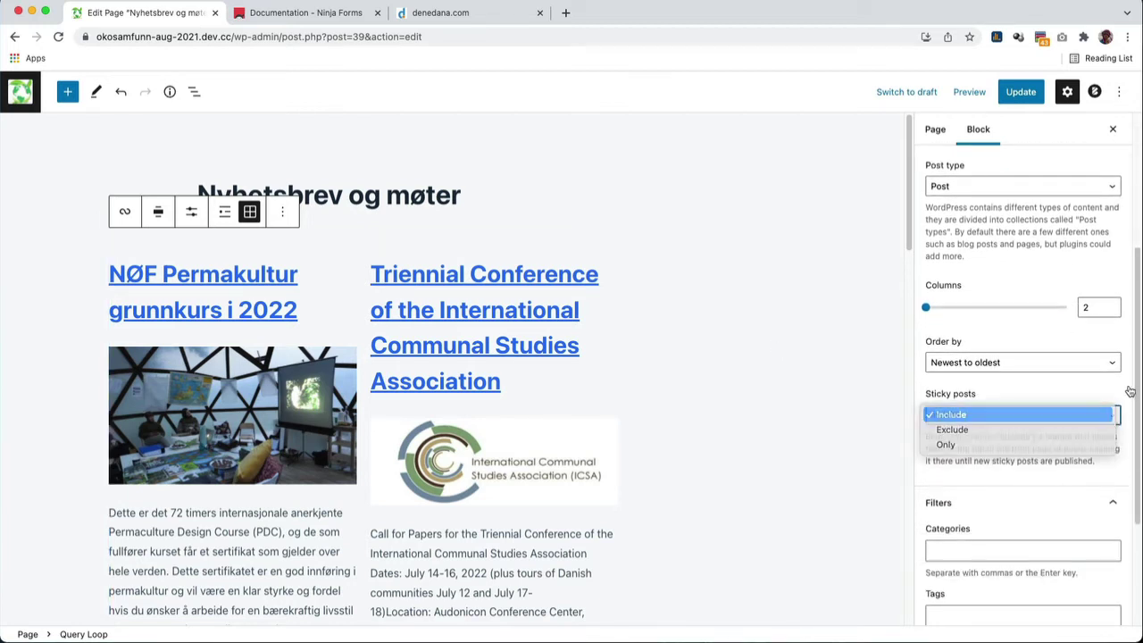
{"action": "left_click", "coordinate": [1136, 401]}
{"action": "scroll", "coordinate": [968, 411], "scroll_direction": "down", "scroll_amount": 3}
Examine the Query Loop block's category, tag, author and keyword filters, leaving them all empty.
{"action": "left_click", "coordinate": [969, 411]}
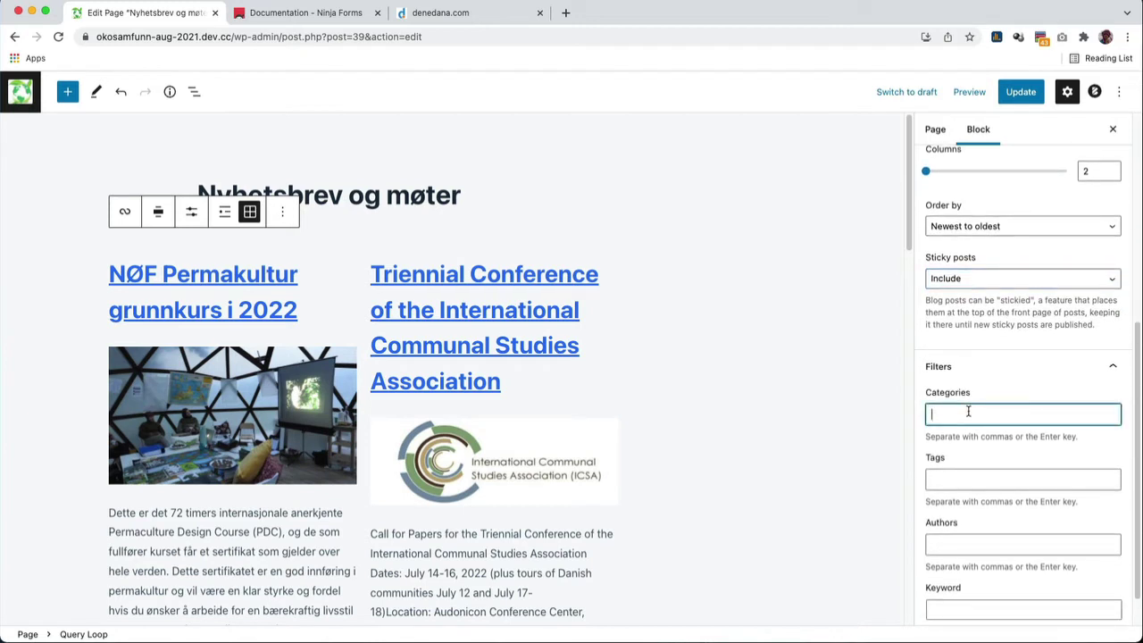
{"action": "left_click", "coordinate": [952, 475]}
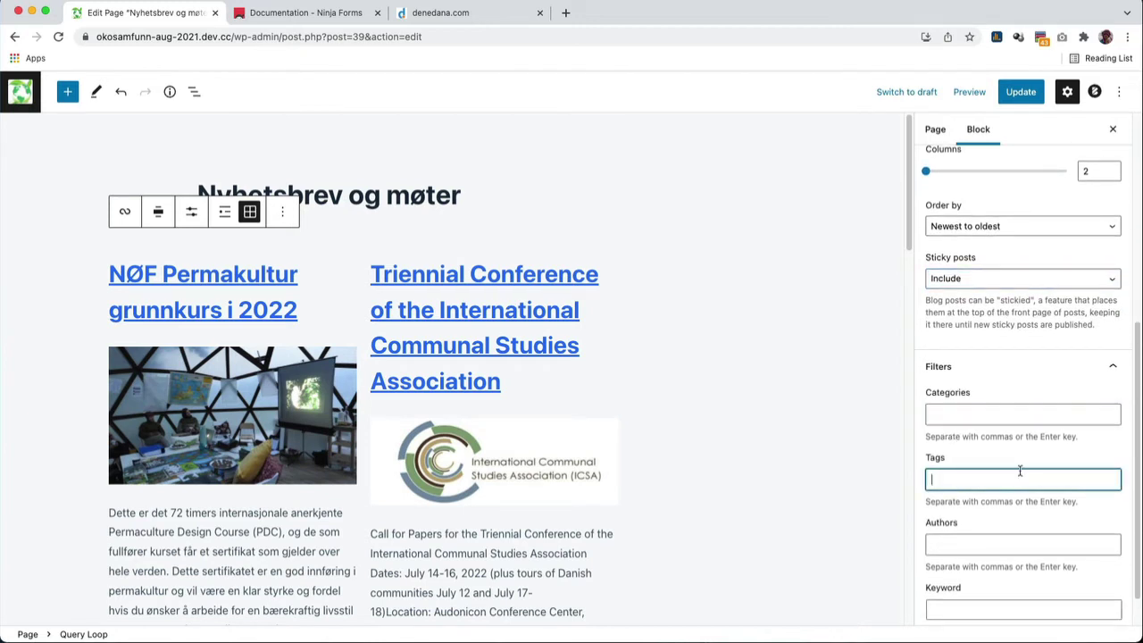
{"action": "scroll", "coordinate": [983, 438], "scroll_direction": "down", "scroll_amount": 1}
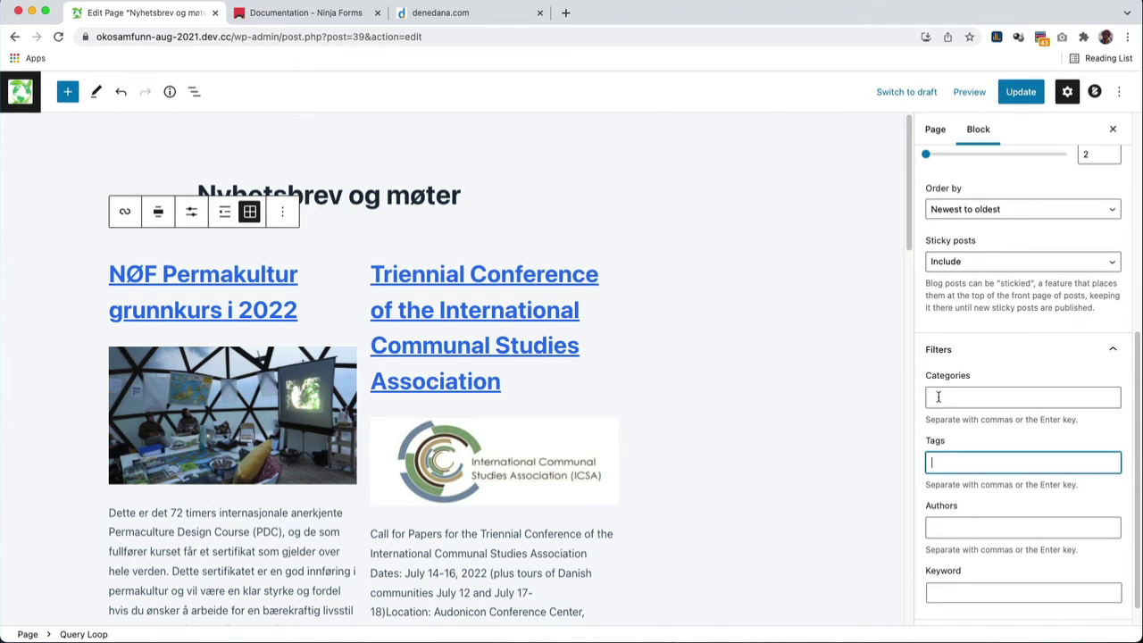
{"action": "left_click", "coordinate": [938, 396]}
{"action": "left_click", "coordinate": [936, 462]}
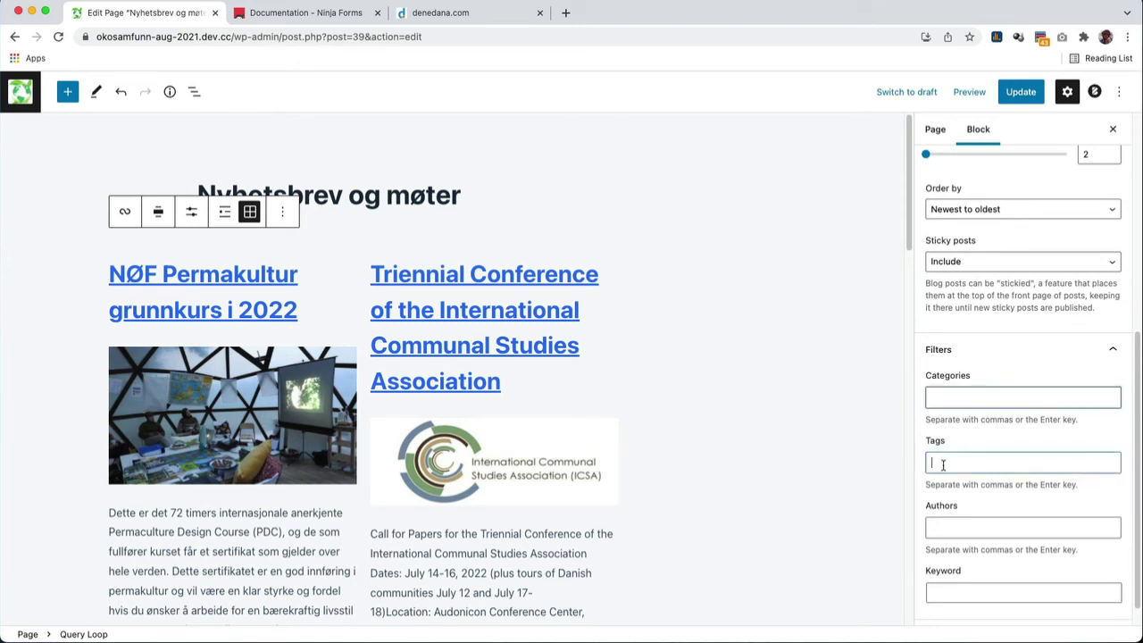
{"action": "left_click", "coordinate": [943, 397]}
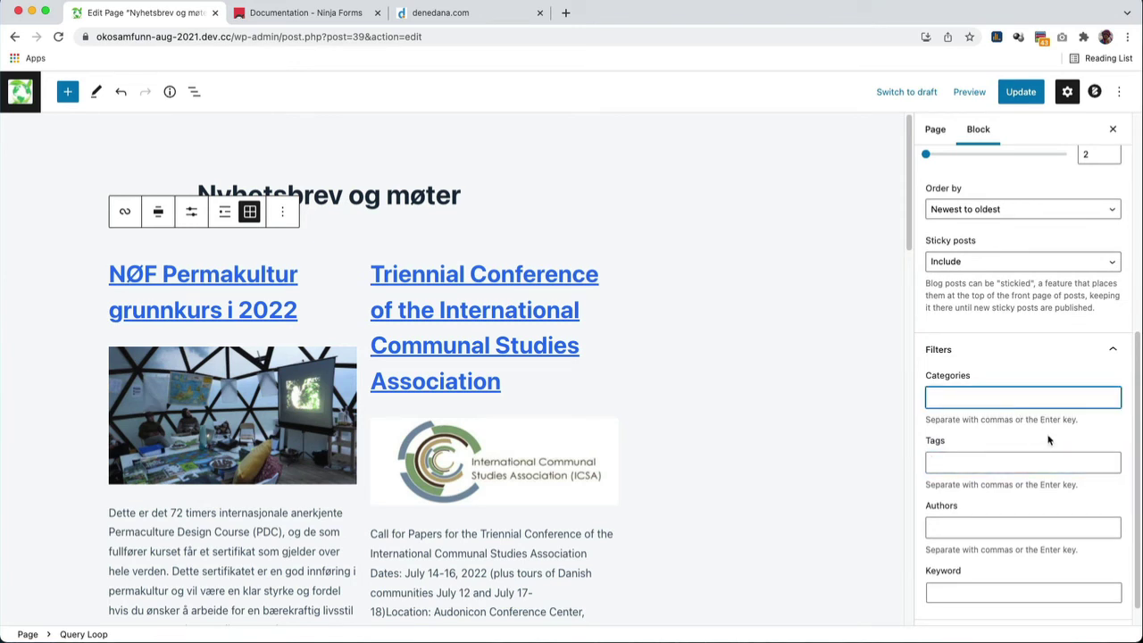
{"action": "scroll", "coordinate": [1013, 427], "scroll_direction": "down", "scroll_amount": 1}
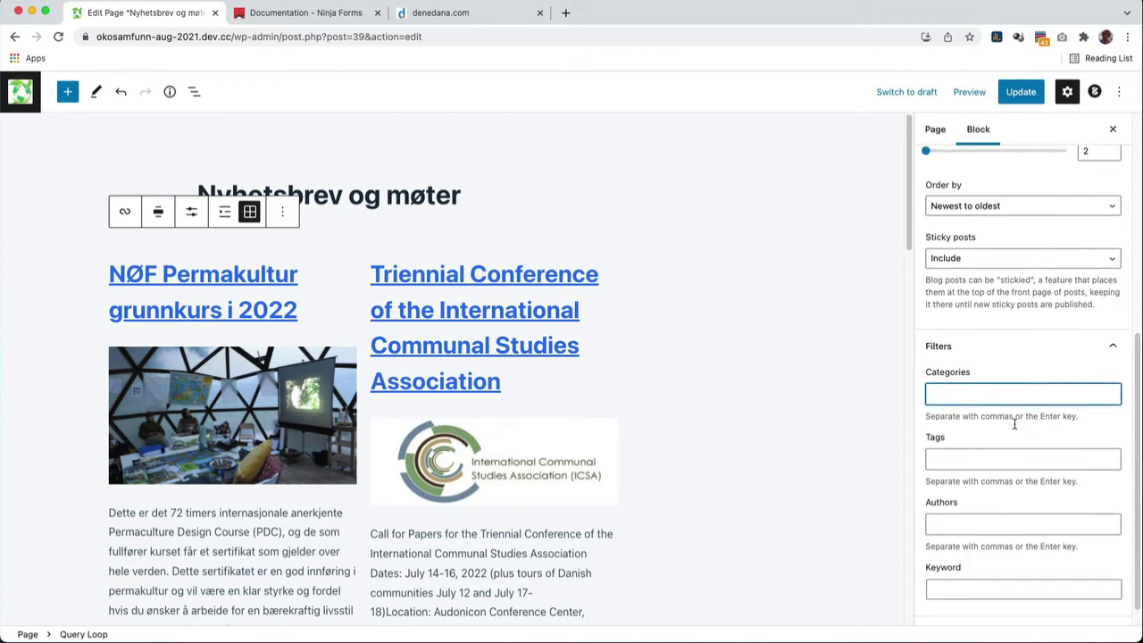
{"action": "left_click", "coordinate": [952, 499]}
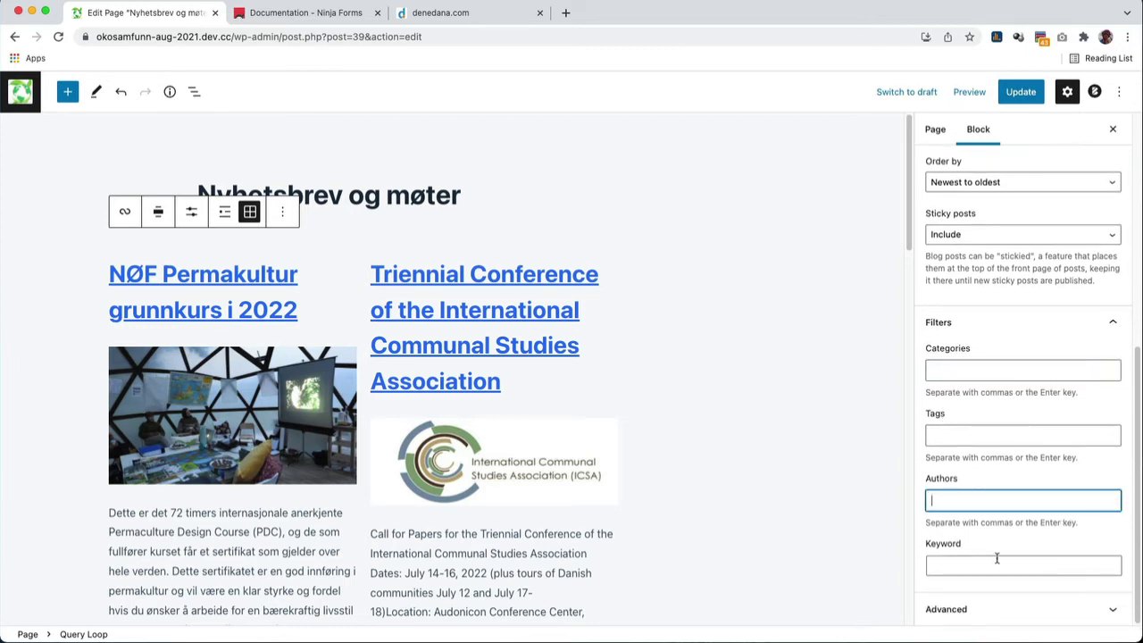
{"action": "left_click", "coordinate": [957, 566]}
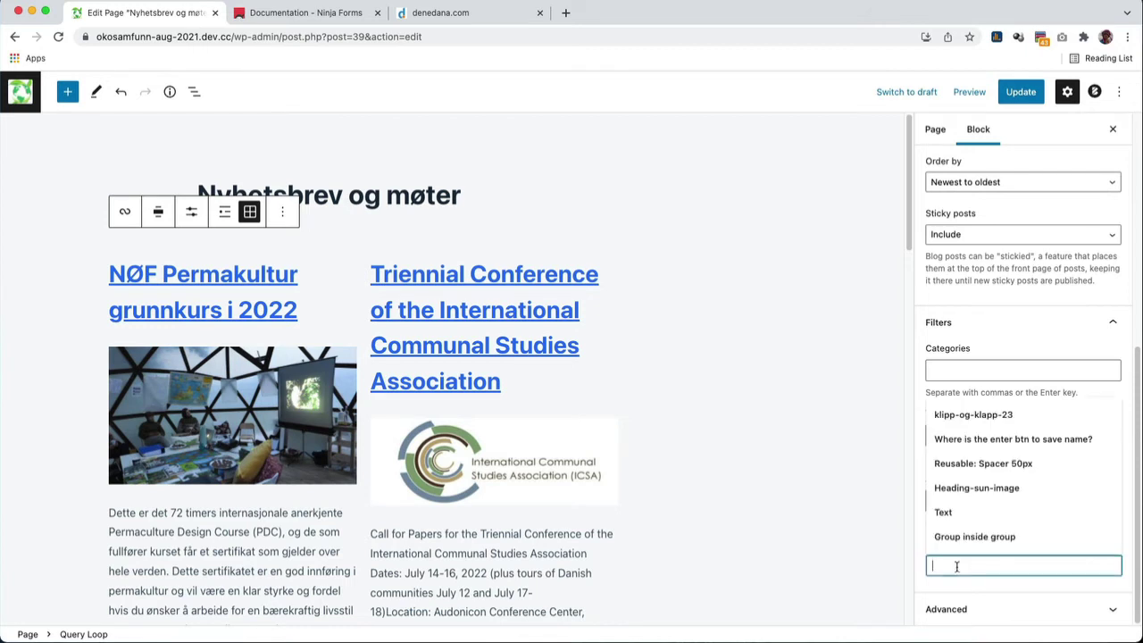
{"action": "left_click", "coordinate": [1128, 578]}
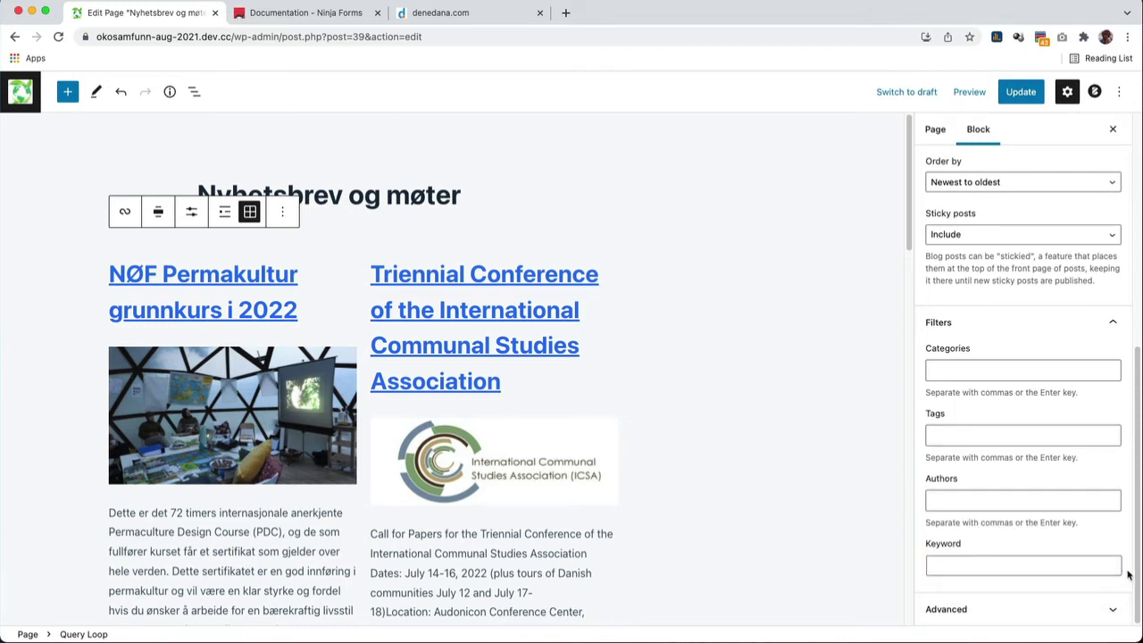
{"action": "scroll", "coordinate": [1104, 557], "scroll_direction": "up", "scroll_amount": 5}
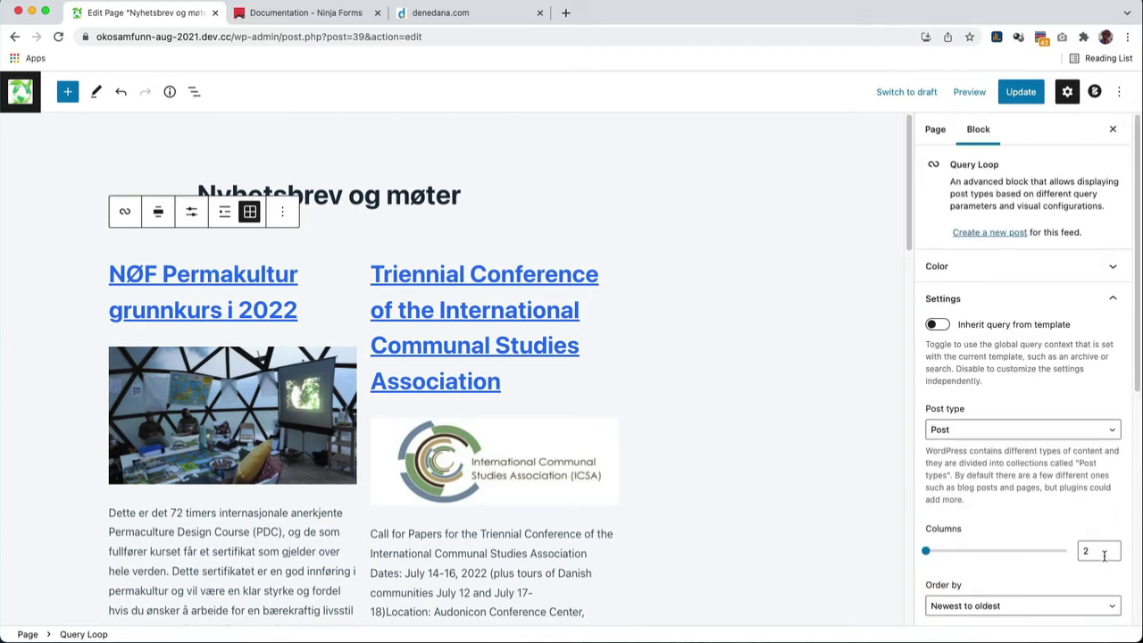
Move the Post Title block below the featured image in the post template.
{"action": "left_click", "coordinate": [485, 301]}
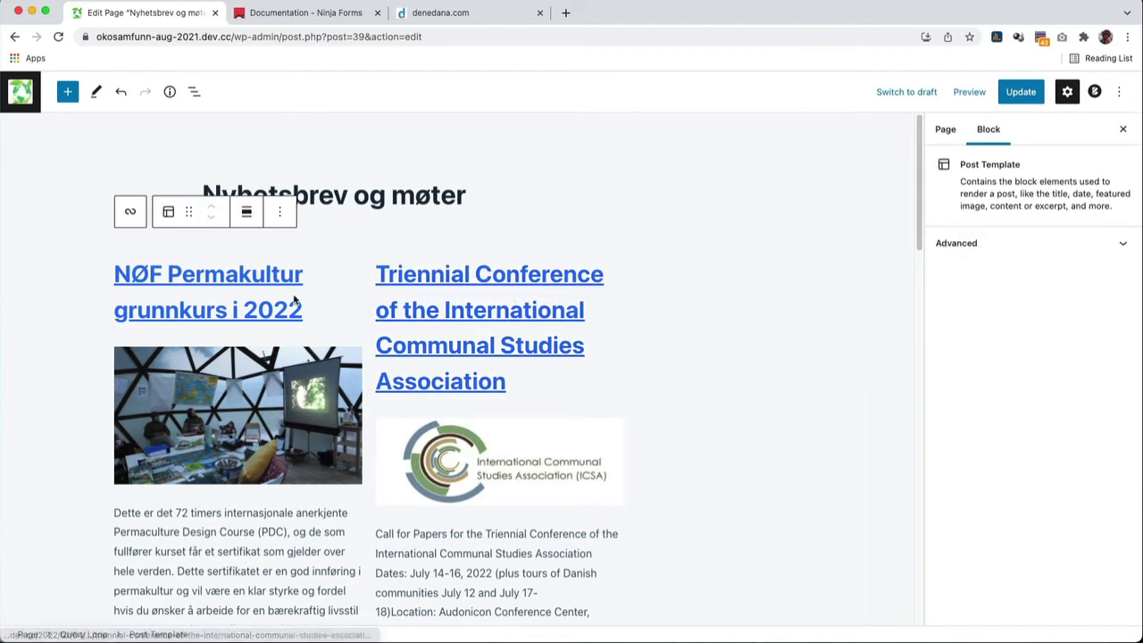
{"action": "left_click", "coordinate": [158, 292]}
{"action": "left_click", "coordinate": [210, 237]}
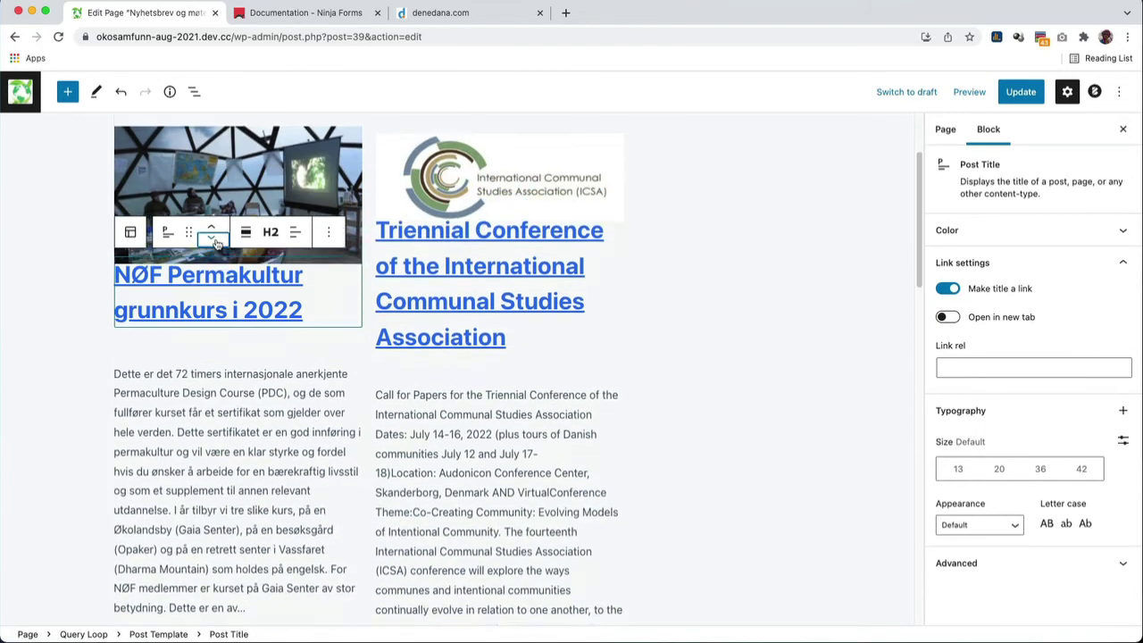
{"action": "scroll", "coordinate": [519, 304], "scroll_direction": "up", "scroll_amount": 3}
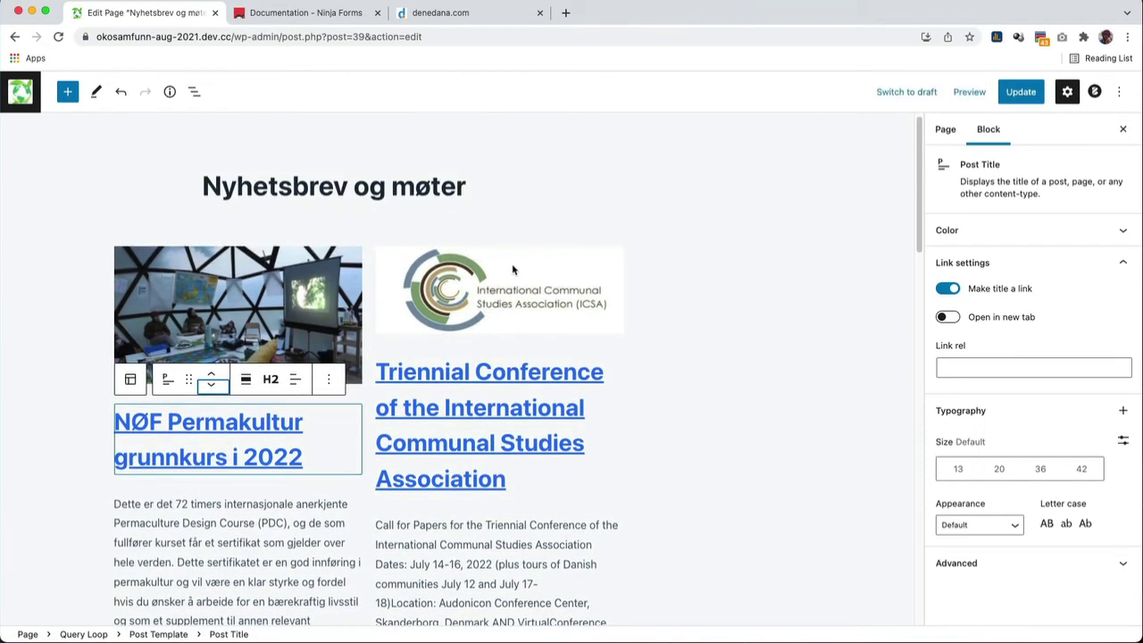
{"action": "scroll", "coordinate": [497, 328], "scroll_direction": "down", "scroll_amount": 4}
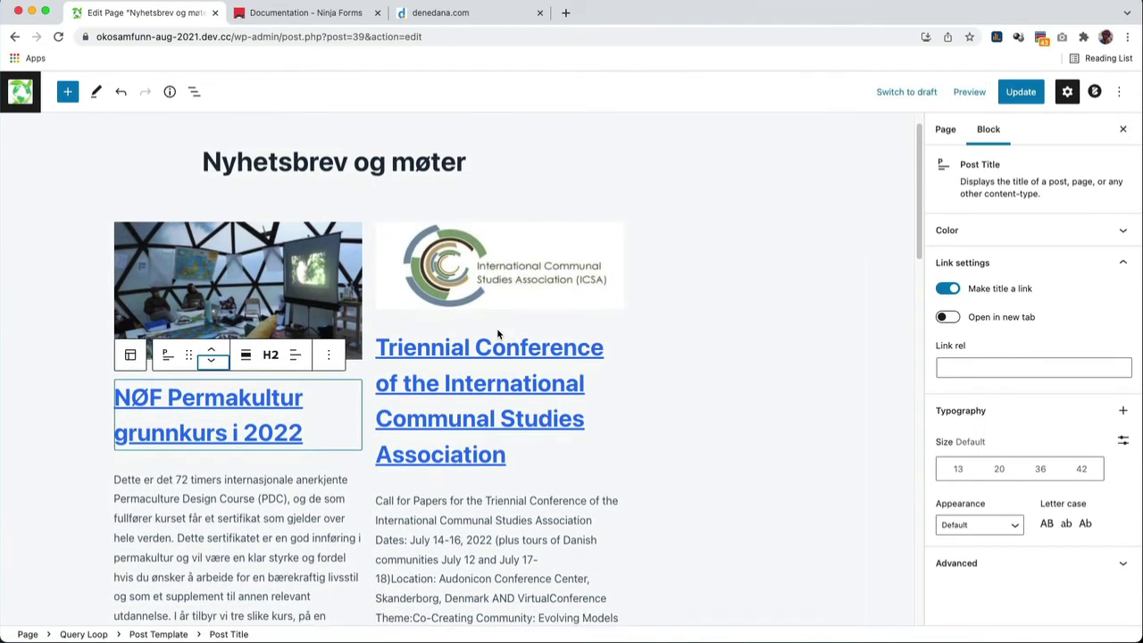
Try theme color #1559ed and then #192a3d as the Post Excerpt block's text color.
{"action": "left_click", "coordinate": [206, 360]}
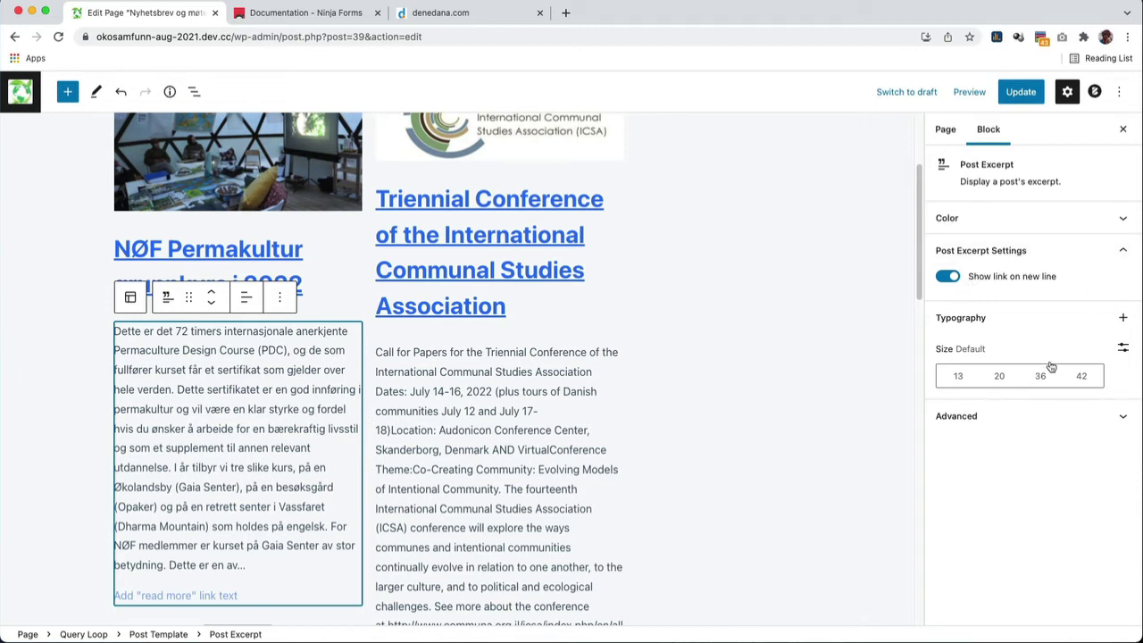
{"action": "left_click", "coordinate": [1124, 220]}
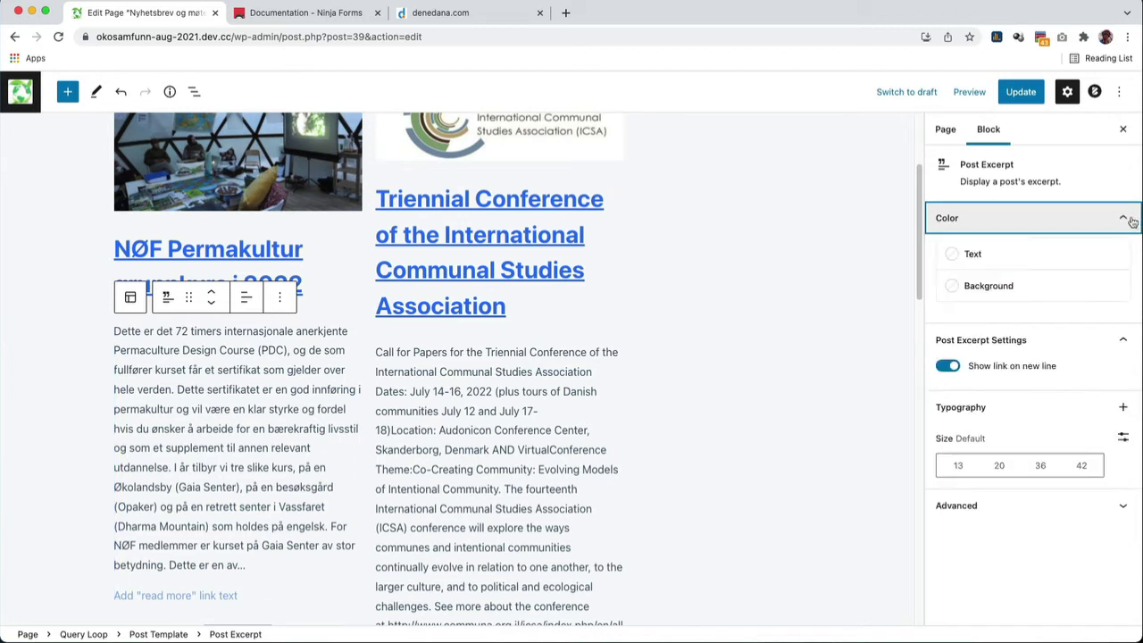
{"action": "left_click", "coordinate": [1131, 220]}
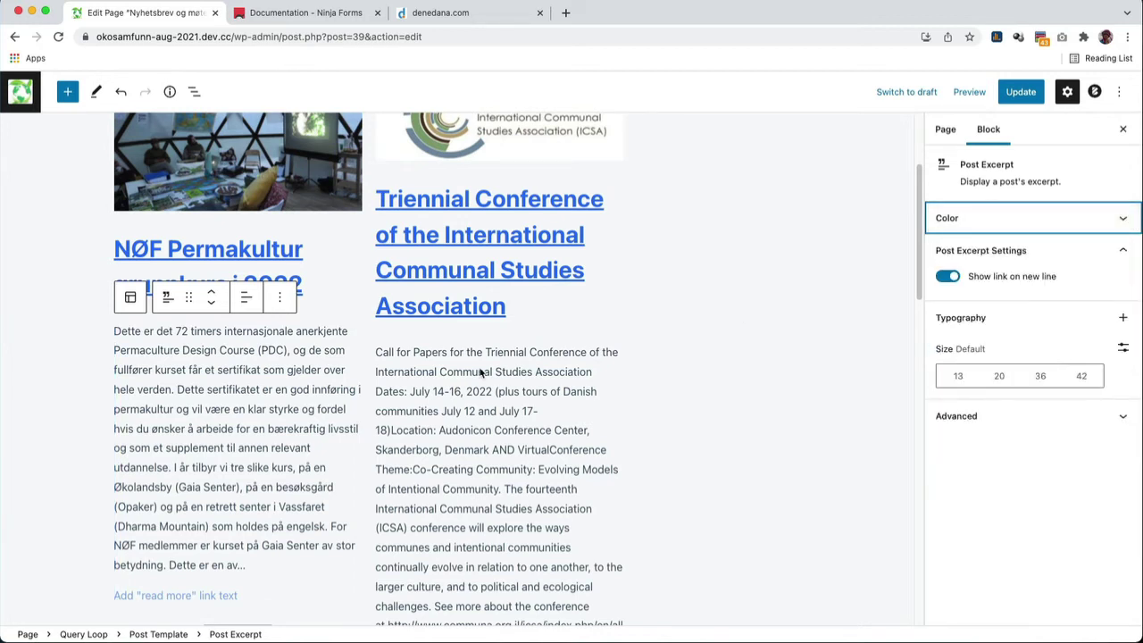
{"action": "left_click", "coordinate": [1123, 220]}
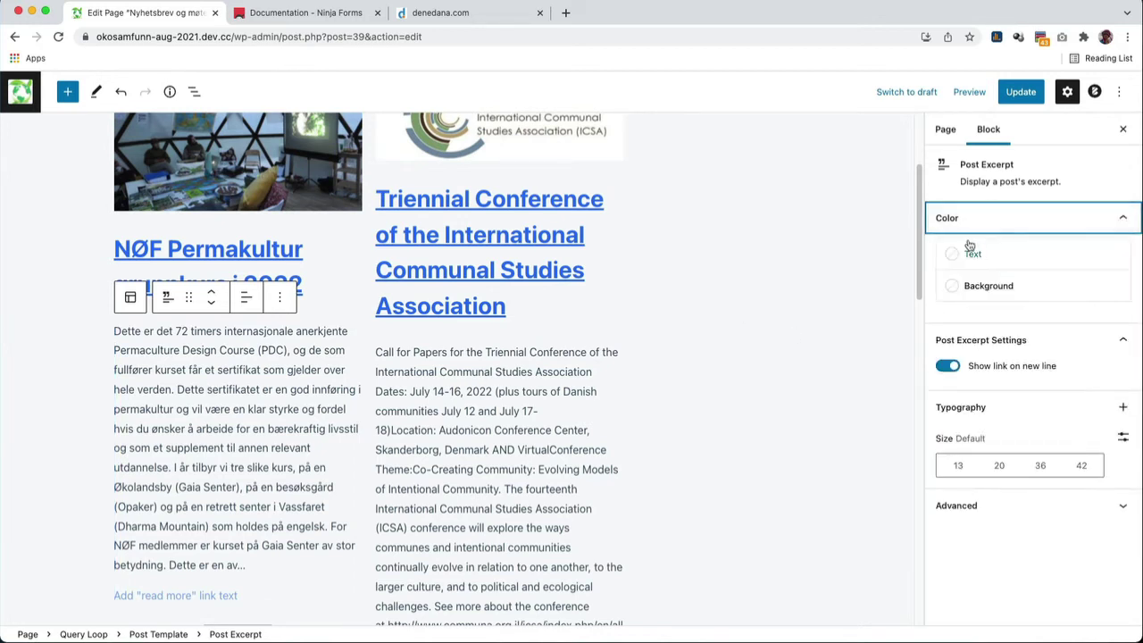
{"action": "left_click", "coordinate": [953, 255]}
{"action": "left_click", "coordinate": [779, 316]}
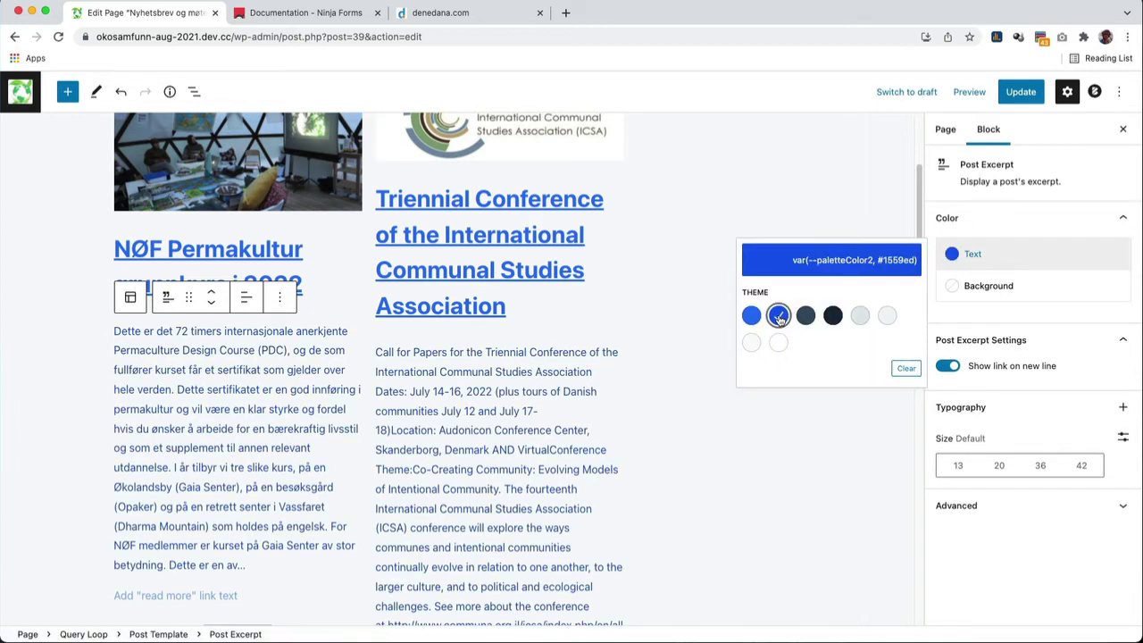
{"action": "left_click", "coordinate": [832, 315]}
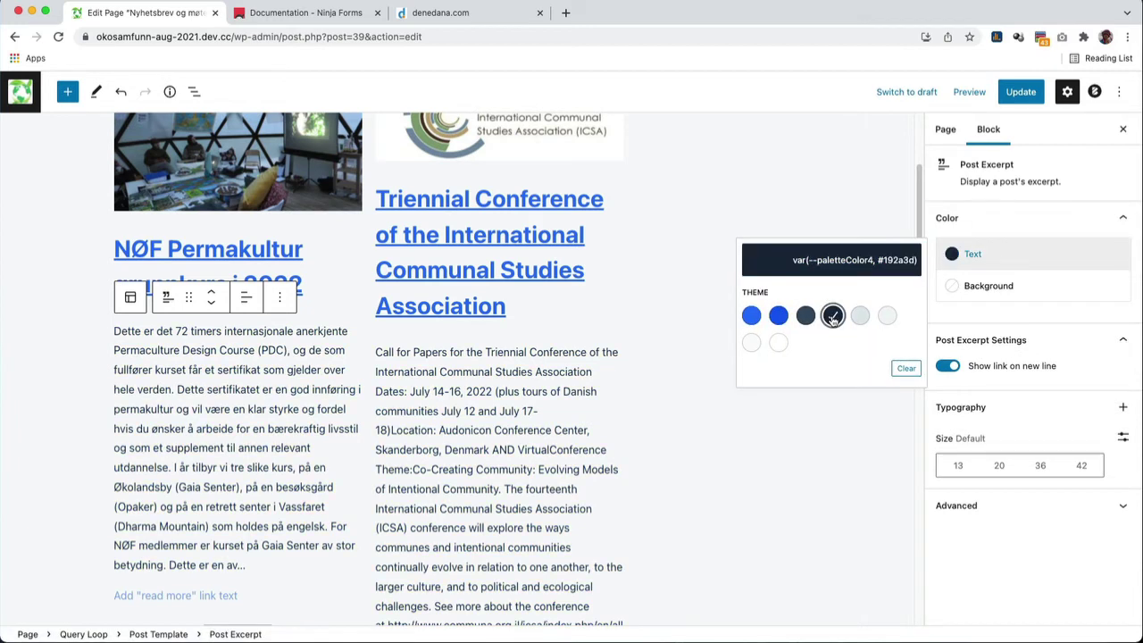
Try the blue #1559ed, light grey and lighter grey theme colors as the Post Excerpt block's background.
{"action": "left_click", "coordinate": [972, 286]}
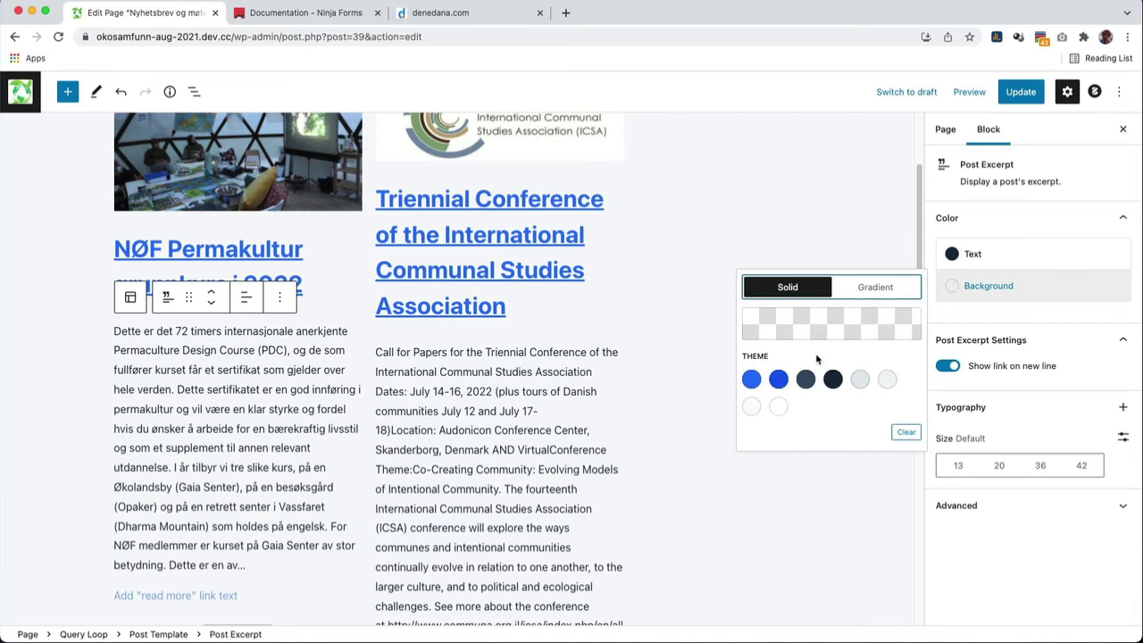
{"action": "left_click", "coordinate": [779, 380]}
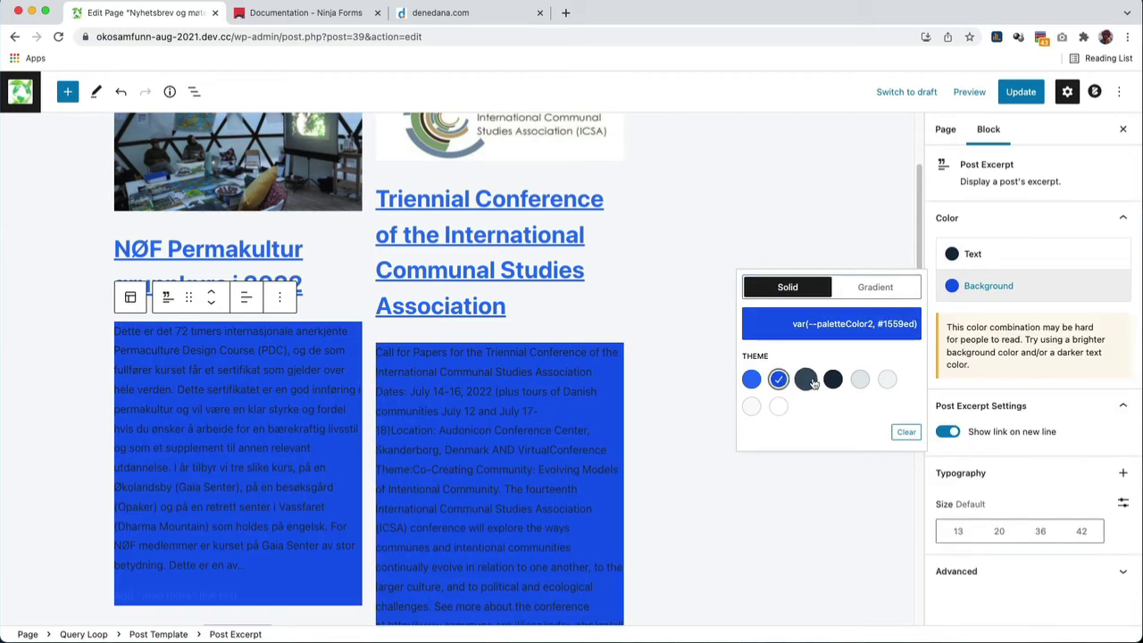
{"action": "left_click", "coordinate": [858, 381]}
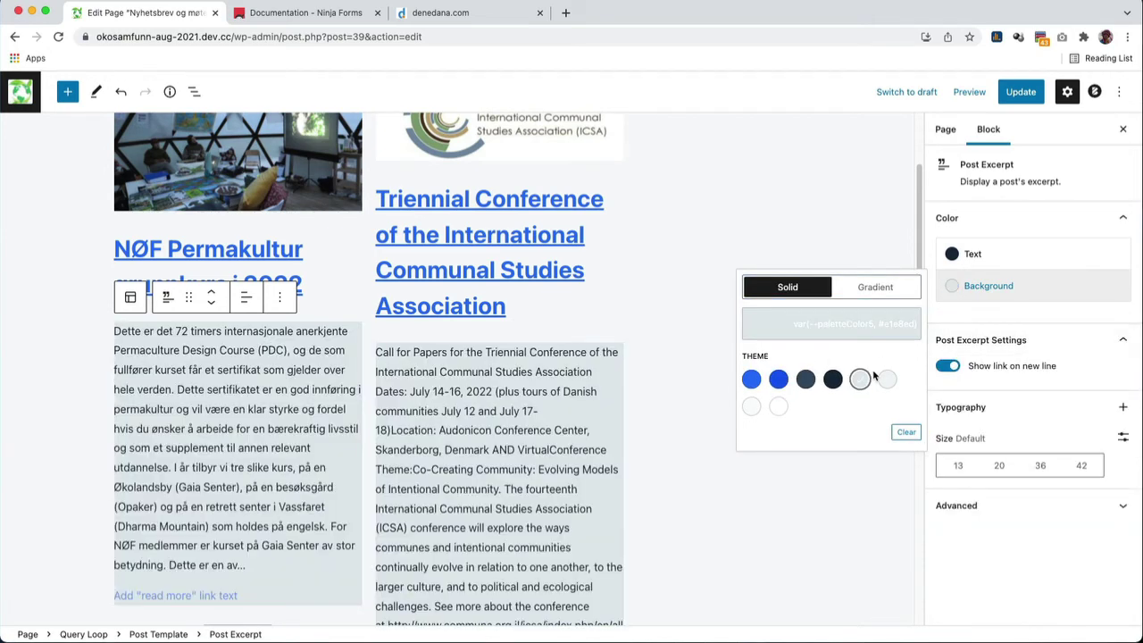
{"action": "left_click", "coordinate": [887, 382]}
{"action": "left_click", "coordinate": [1071, 293]}
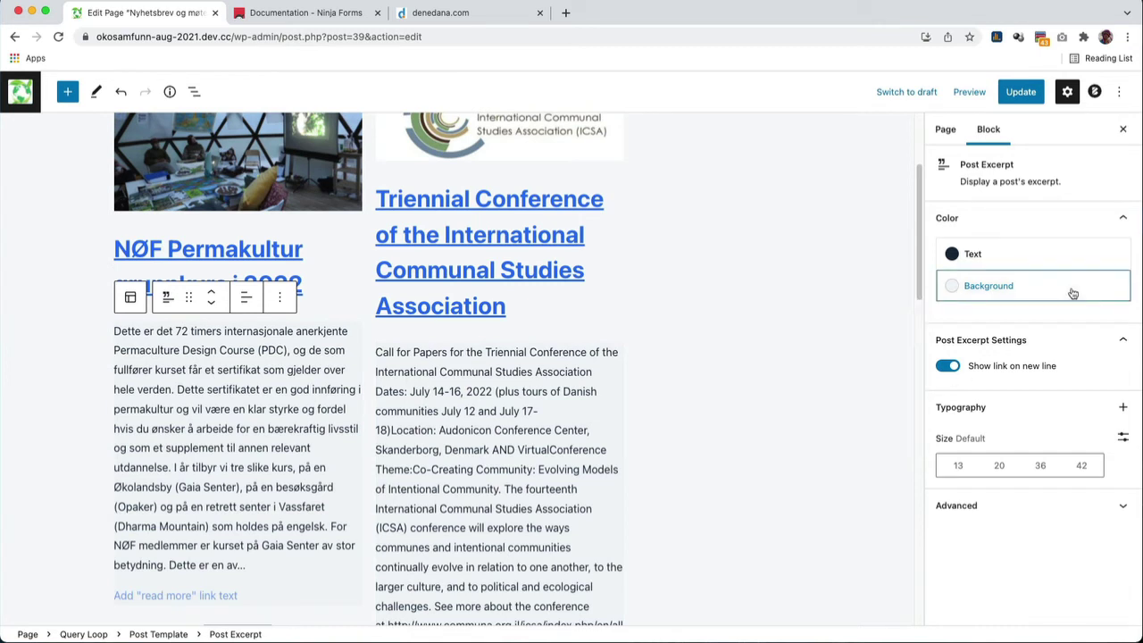
Clear the Post Excerpt block's background and text colors.
{"action": "left_click", "coordinate": [970, 287]}
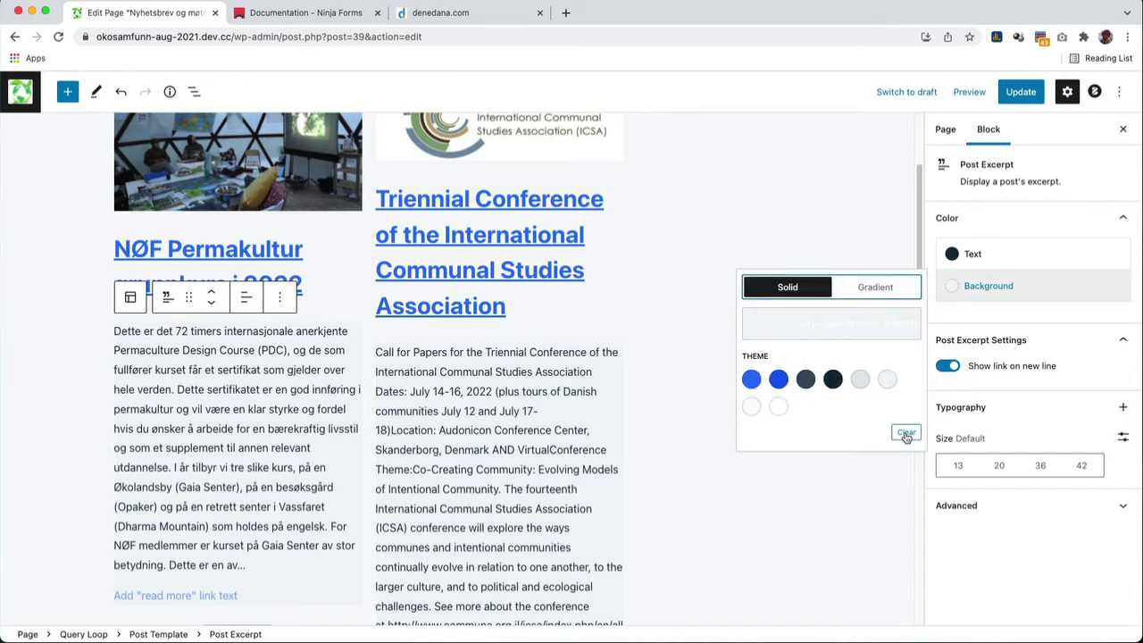
{"action": "left_click", "coordinate": [907, 434]}
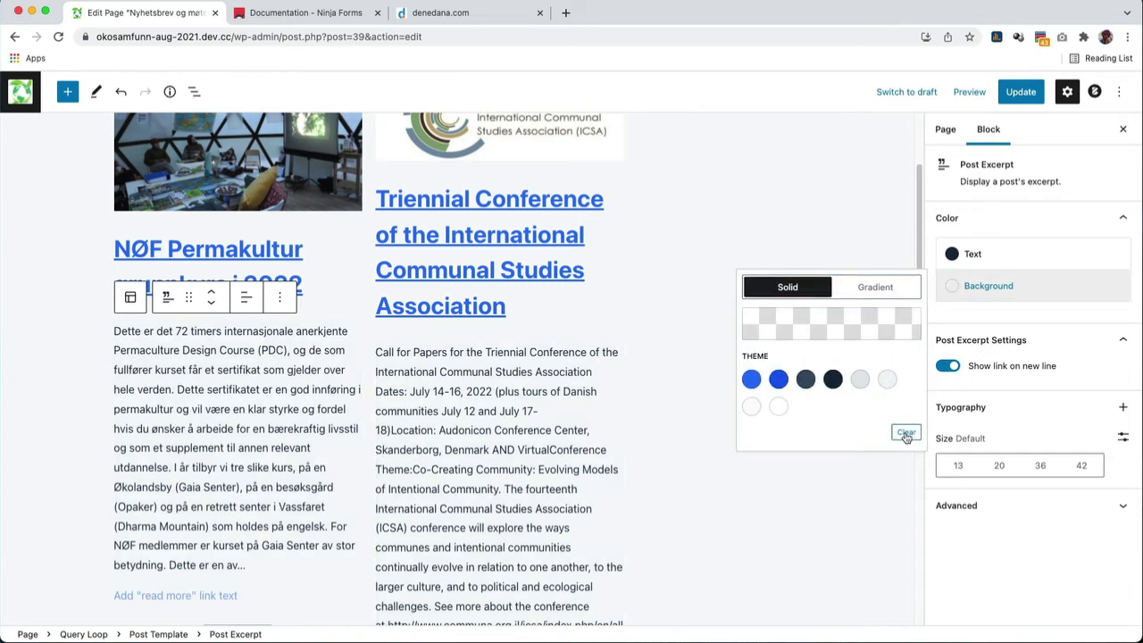
{"action": "left_click", "coordinate": [1021, 254]}
{"action": "left_click", "coordinate": [907, 368]}
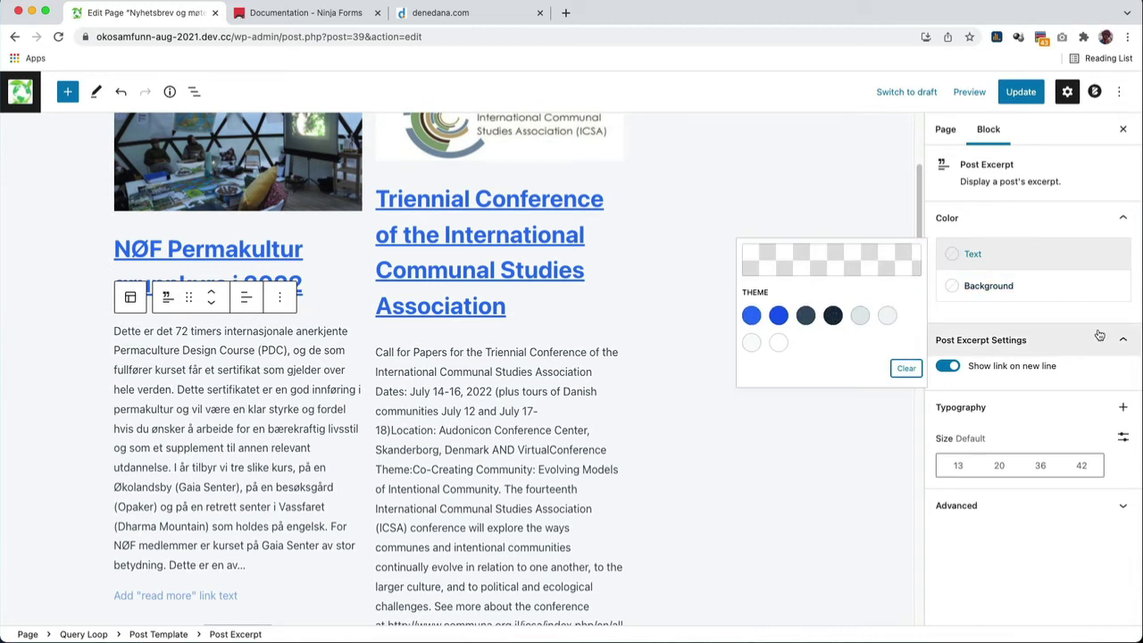
{"action": "left_click", "coordinate": [1101, 319]}
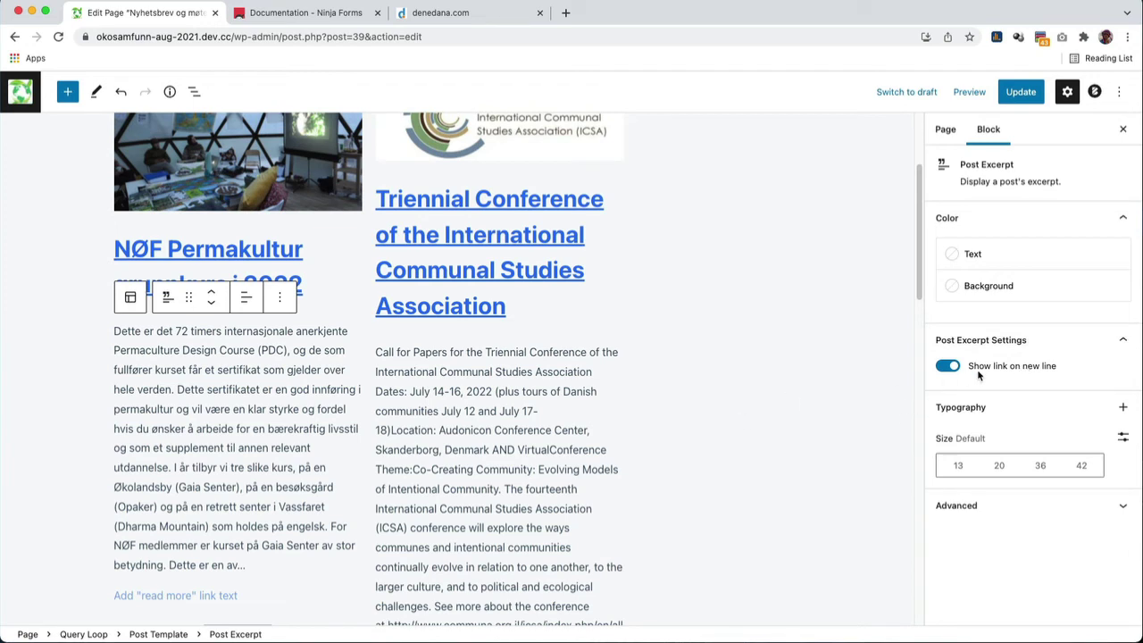
Move the Post Date block above the separator in the post template.
{"action": "scroll", "coordinate": [440, 420], "scroll_direction": "down", "scroll_amount": 1}
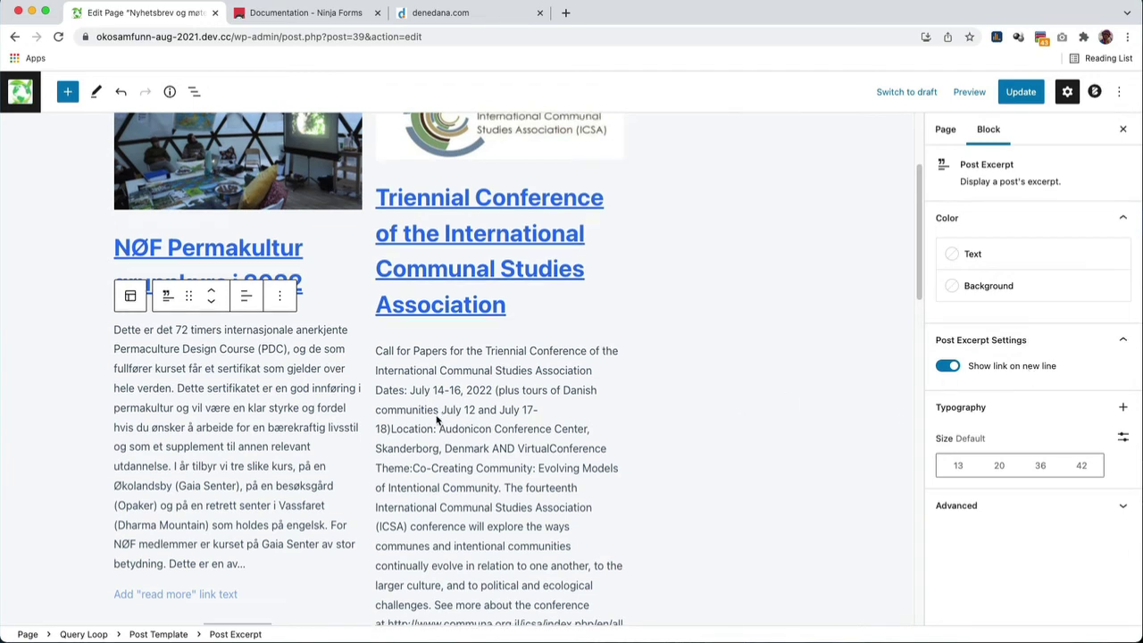
{"action": "scroll", "coordinate": [464, 410], "scroll_direction": "down", "scroll_amount": 5}
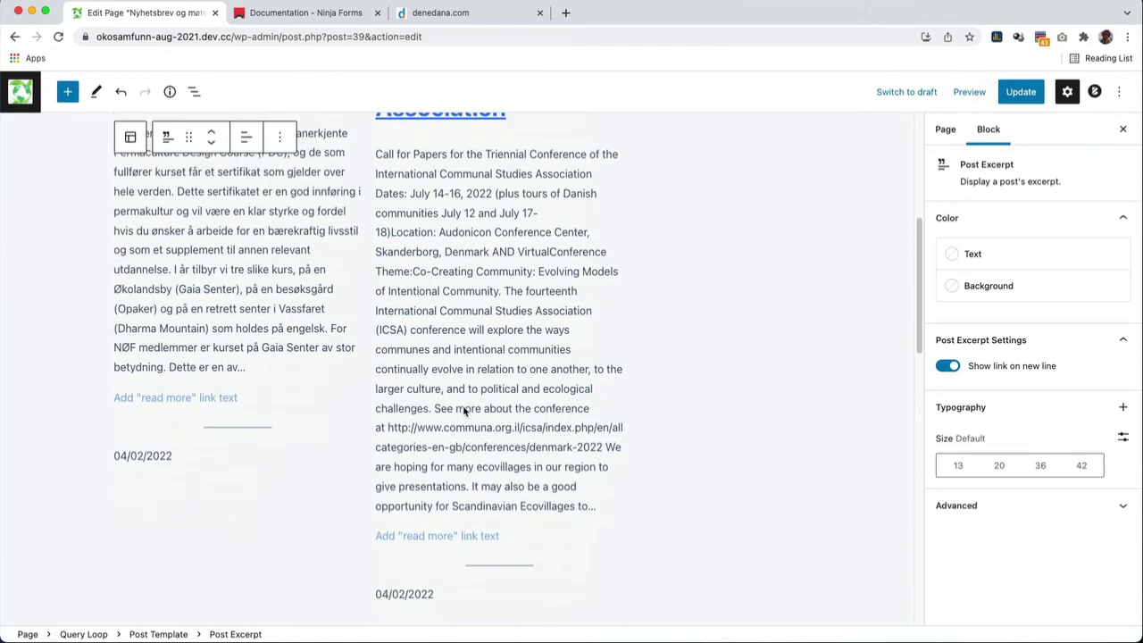
{"action": "left_click", "coordinate": [175, 459]}
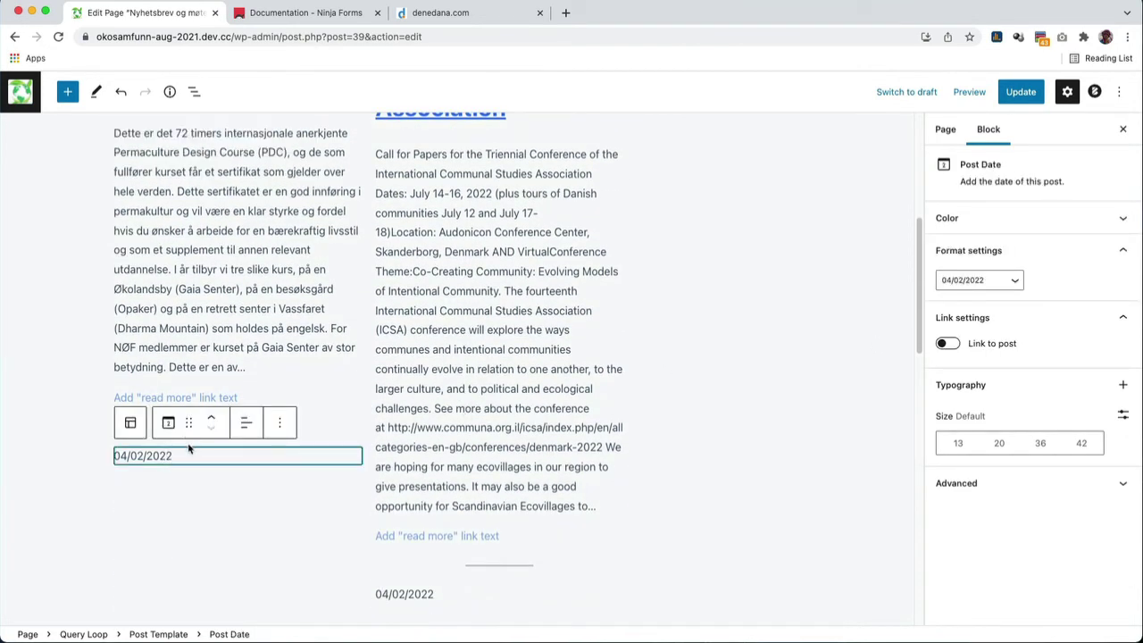
{"action": "left_click", "coordinate": [213, 417]}
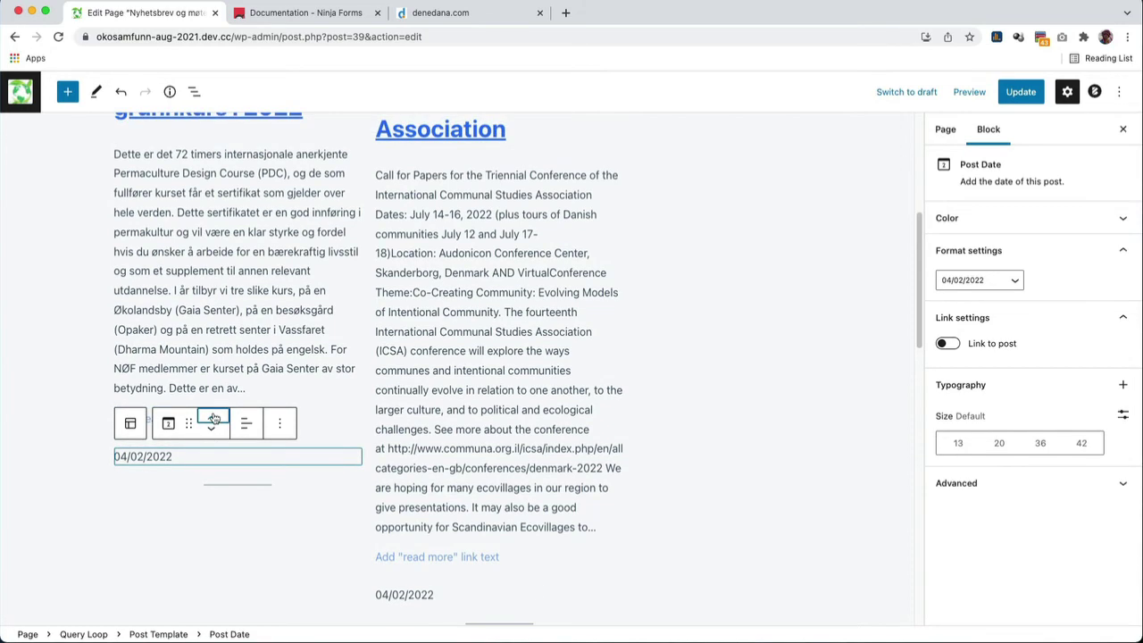
Move the Post Date block up between the featured image and the post title, and set its format to February 4, 2022 9:53 pm.
{"action": "left_click", "coordinate": [214, 417]}
{"action": "left_click", "coordinate": [214, 417]}
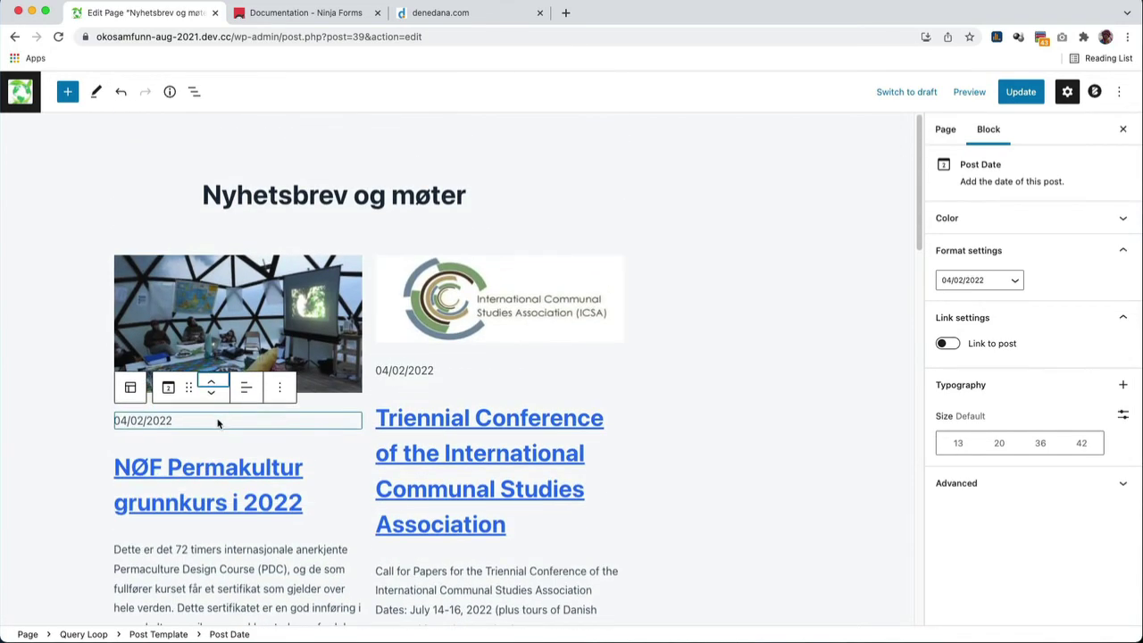
{"action": "left_click", "coordinate": [1018, 283]}
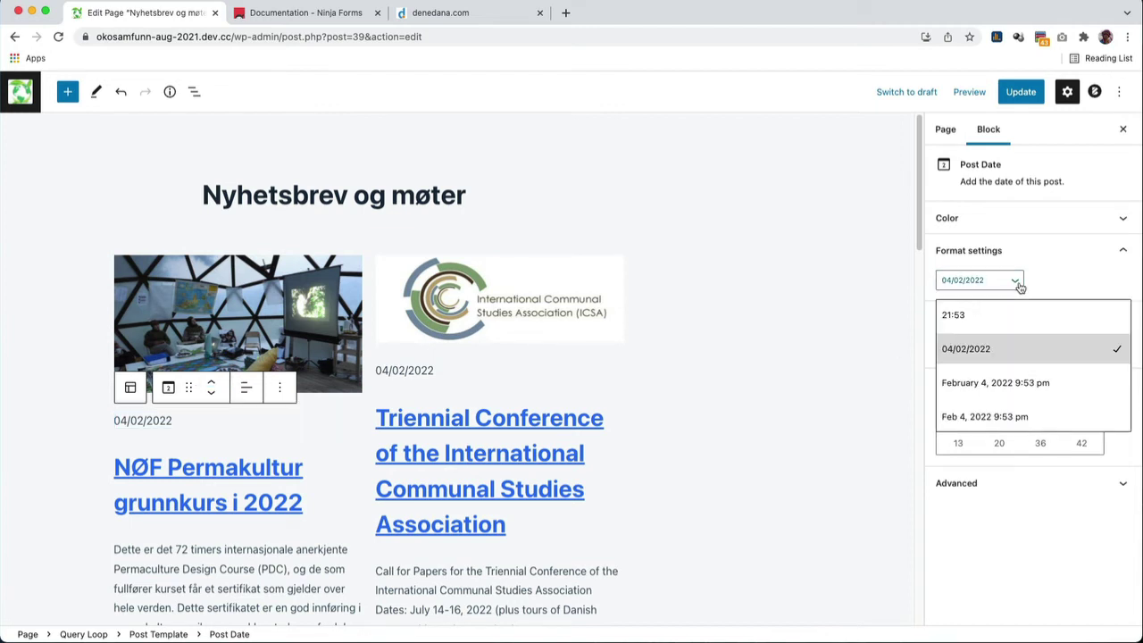
{"action": "left_click", "coordinate": [1009, 384]}
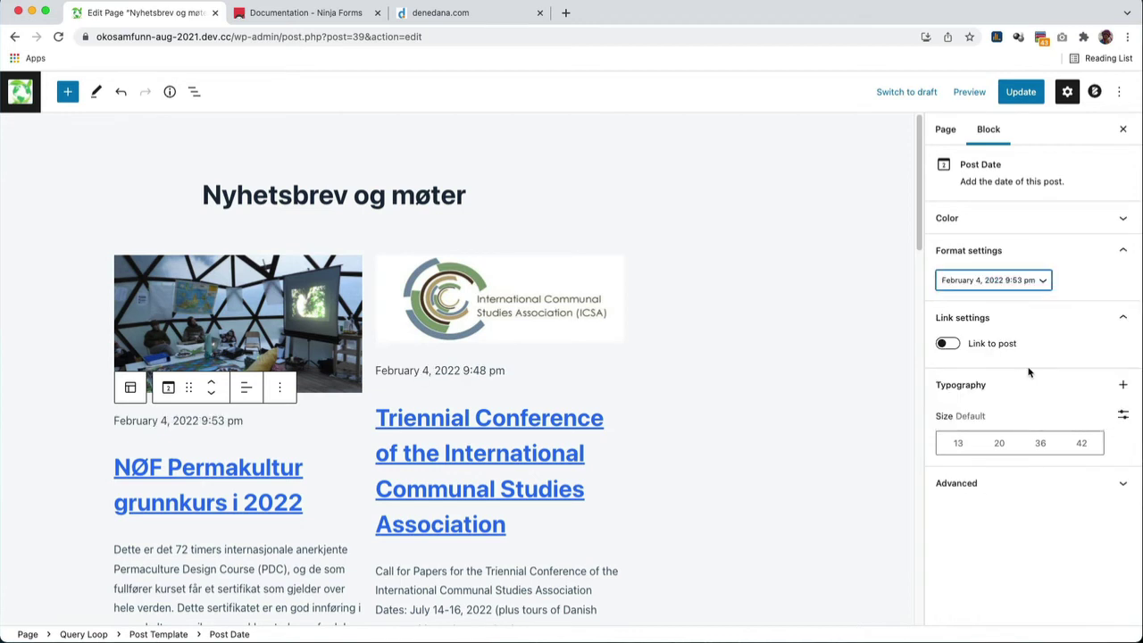
{"action": "left_click", "coordinate": [1044, 283]}
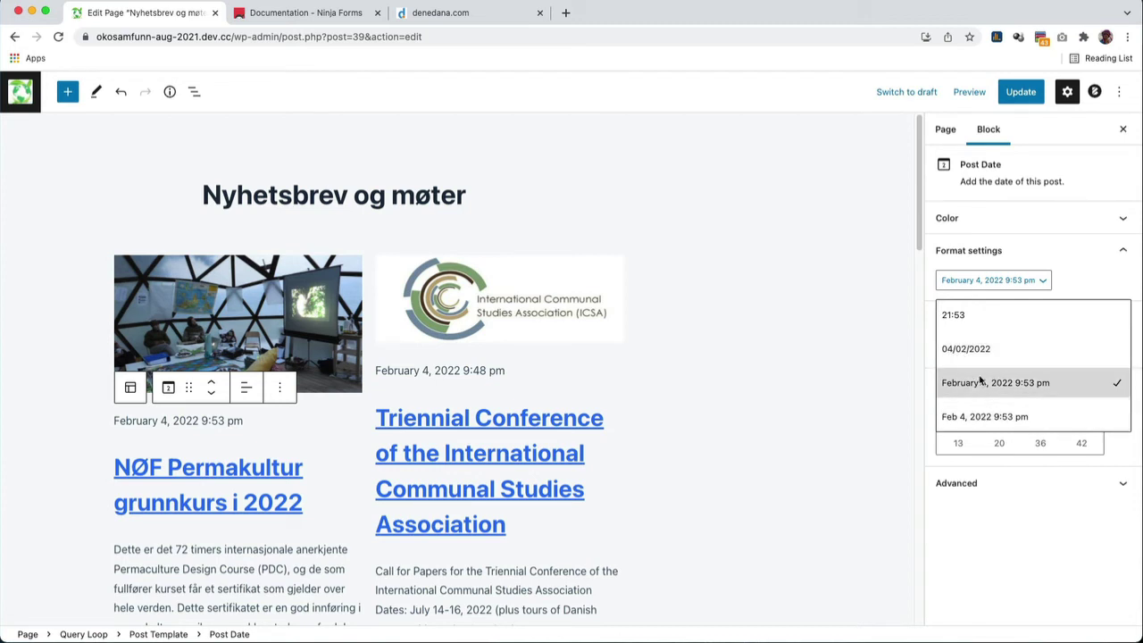
{"action": "left_click", "coordinate": [1112, 283]}
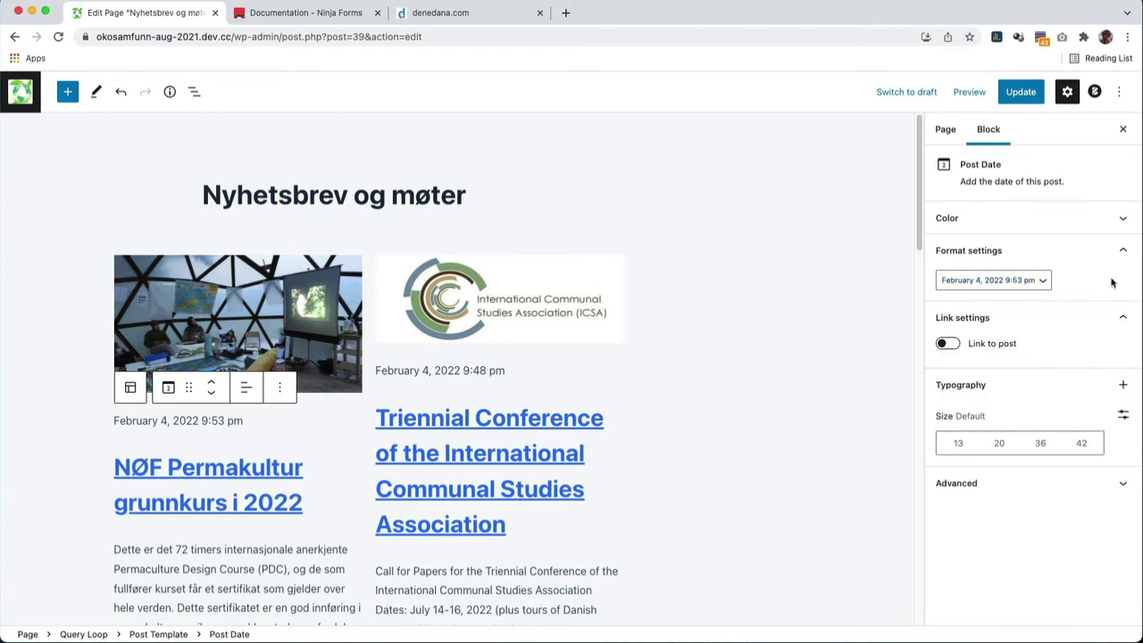
{"action": "left_click", "coordinate": [1123, 219]}
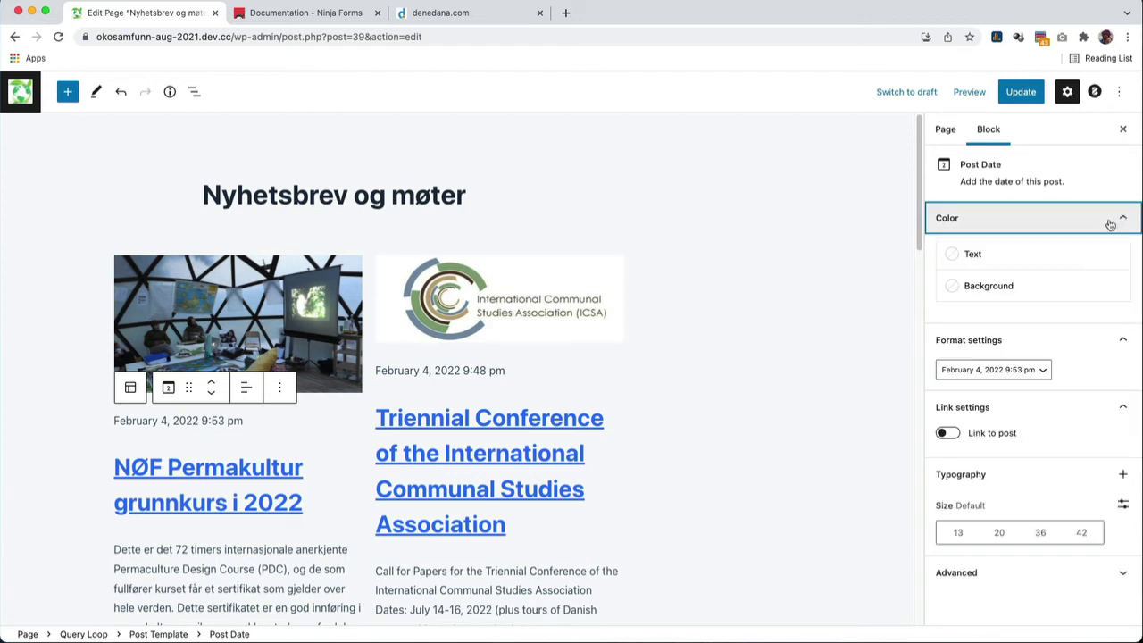
{"action": "left_click", "coordinate": [957, 255]}
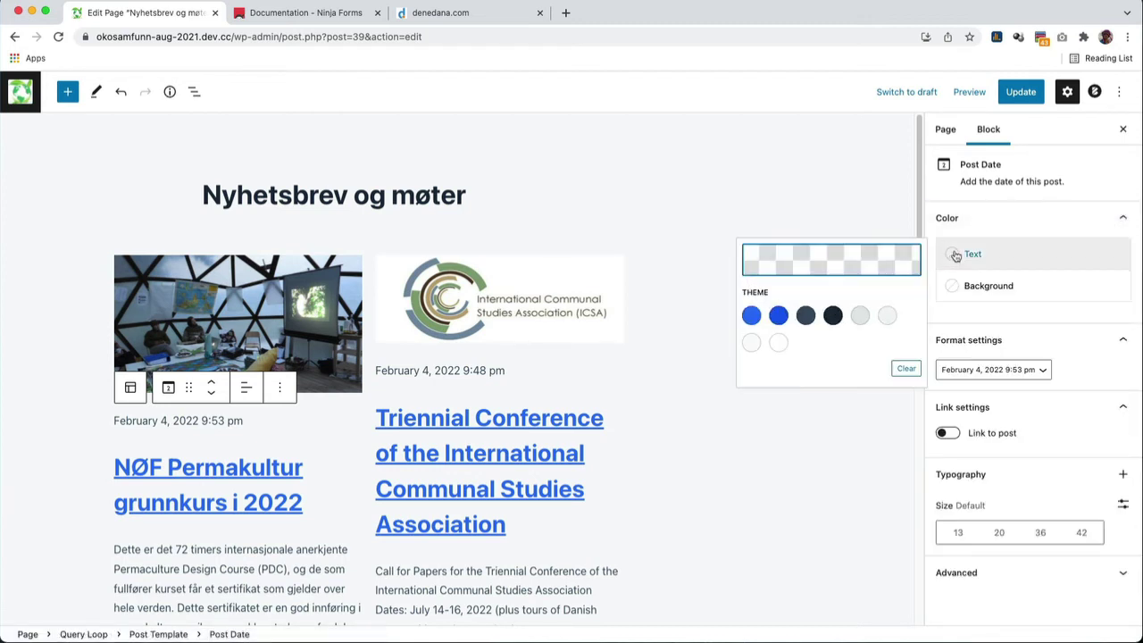
{"action": "left_click", "coordinate": [957, 256]}
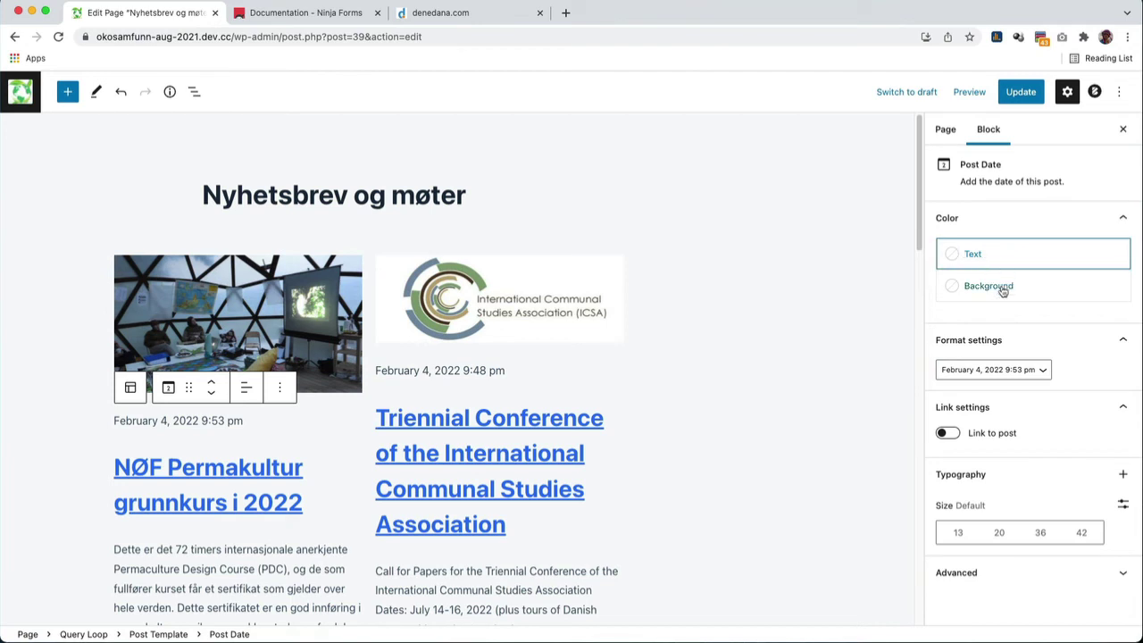
{"action": "left_click", "coordinate": [1125, 220]}
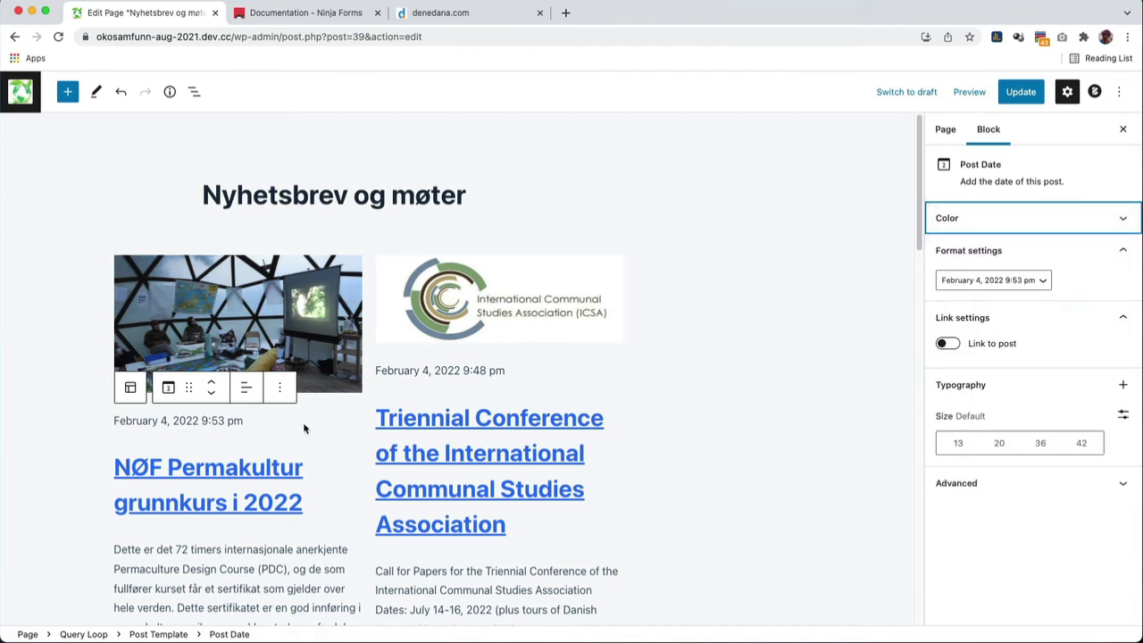
Move the Post Date block above the featured image in the post template.
{"action": "left_click", "coordinate": [279, 420]}
{"action": "left_click", "coordinate": [213, 382]}
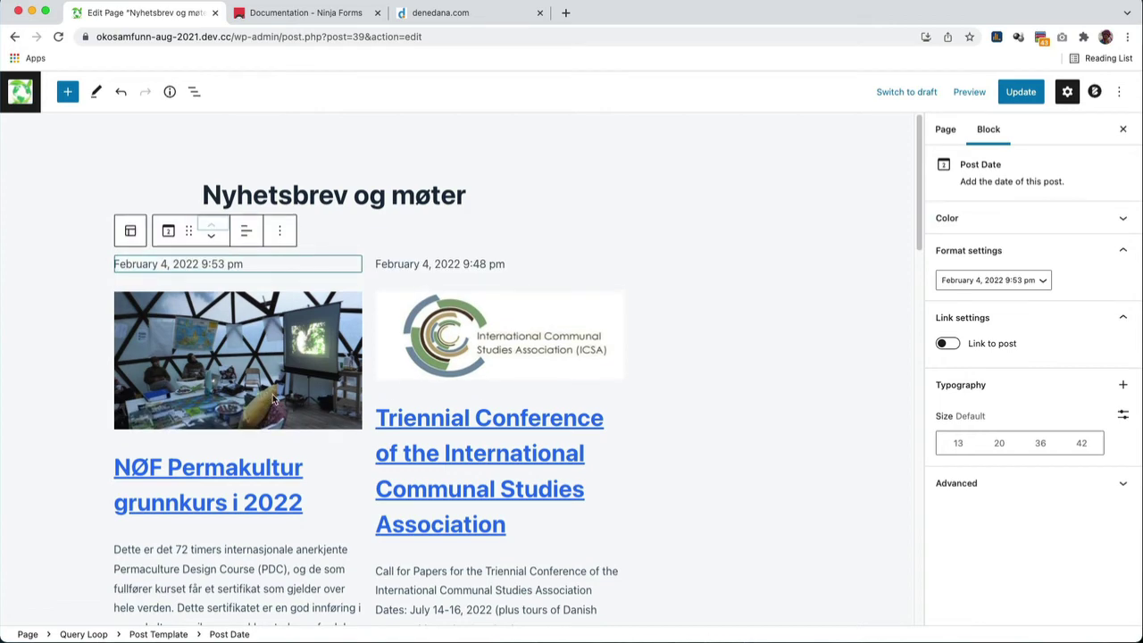
{"action": "scroll", "coordinate": [506, 474], "scroll_direction": "down", "scroll_amount": 5}
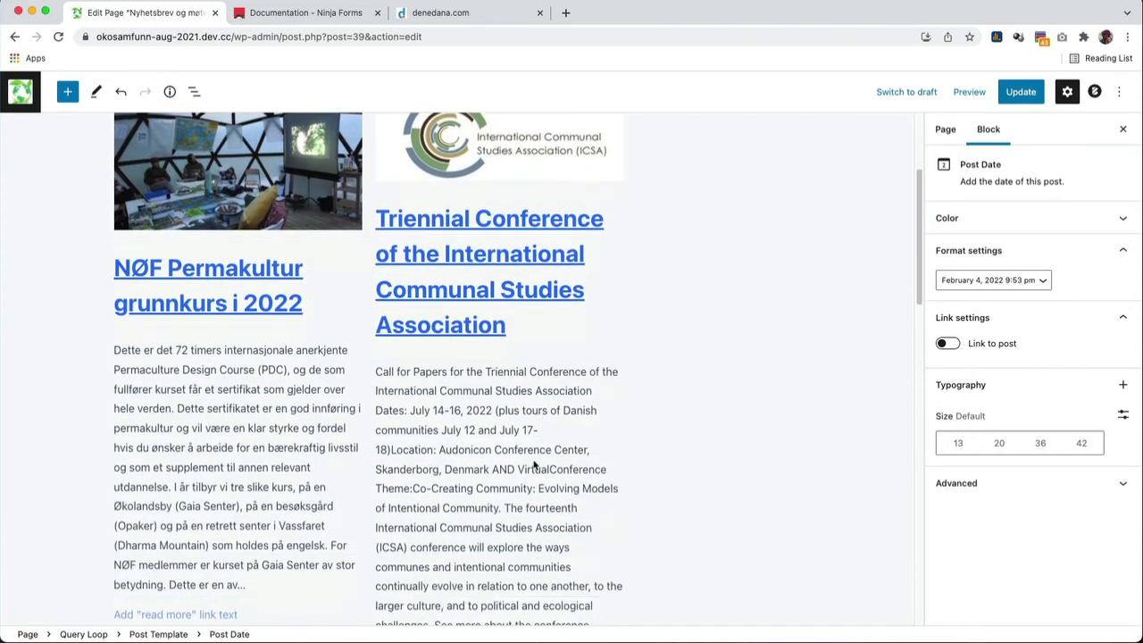
{"action": "scroll", "coordinate": [534, 465], "scroll_direction": "up", "scroll_amount": 5}
Try font sizes 20, 13 and 36 px on the Post Date block and settle on 13 px.
{"action": "left_click", "coordinate": [1000, 444]}
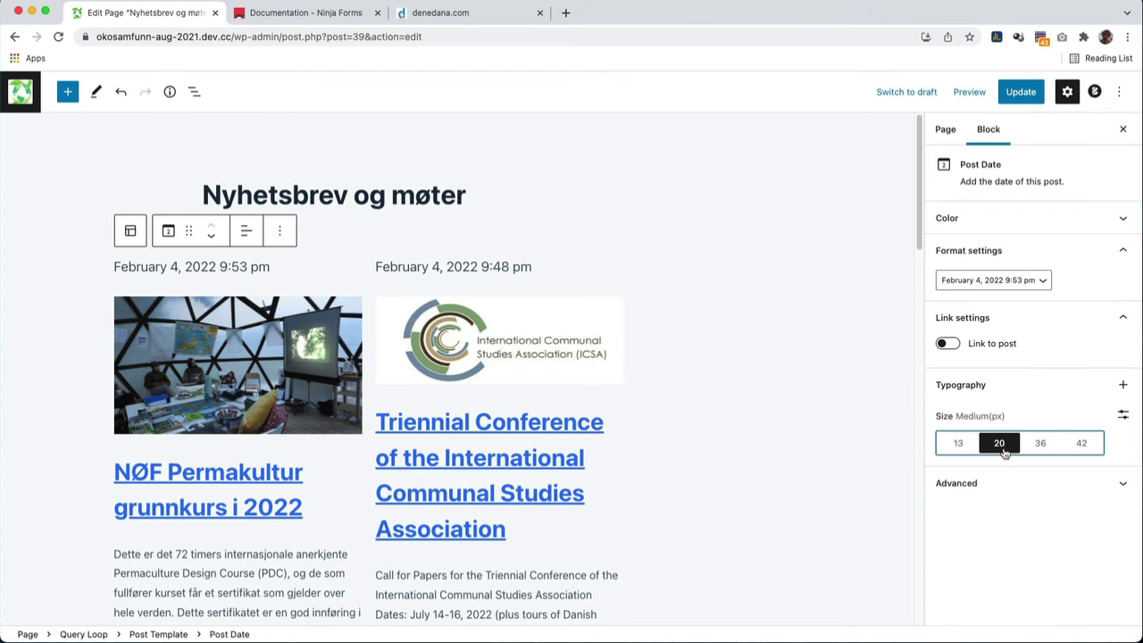
{"action": "left_click", "coordinate": [961, 447]}
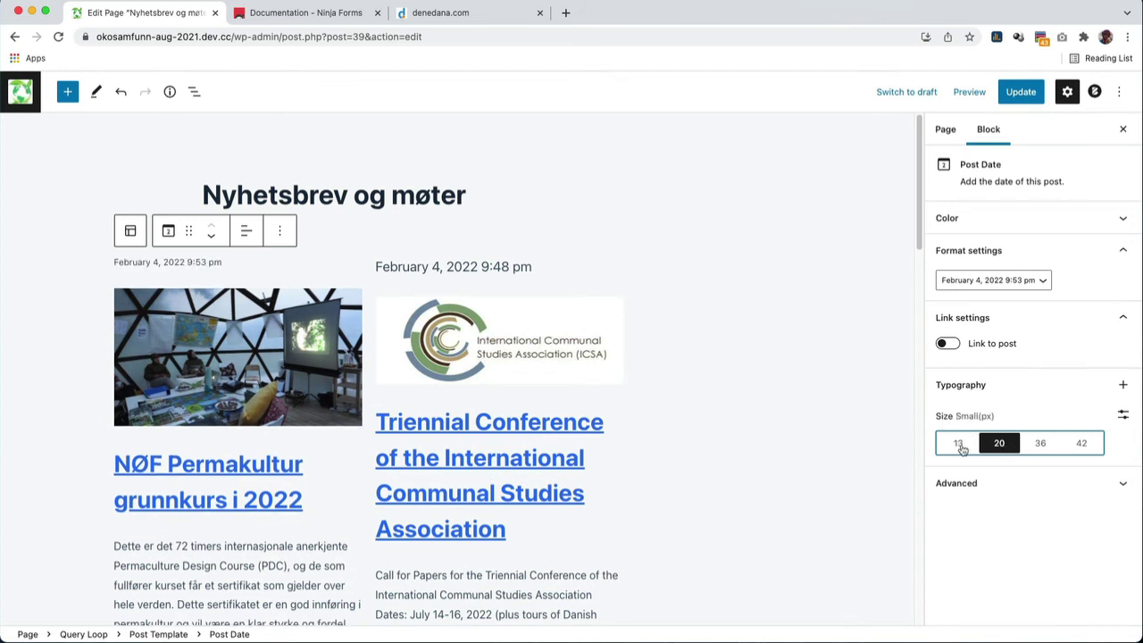
{"action": "left_click", "coordinate": [1042, 444]}
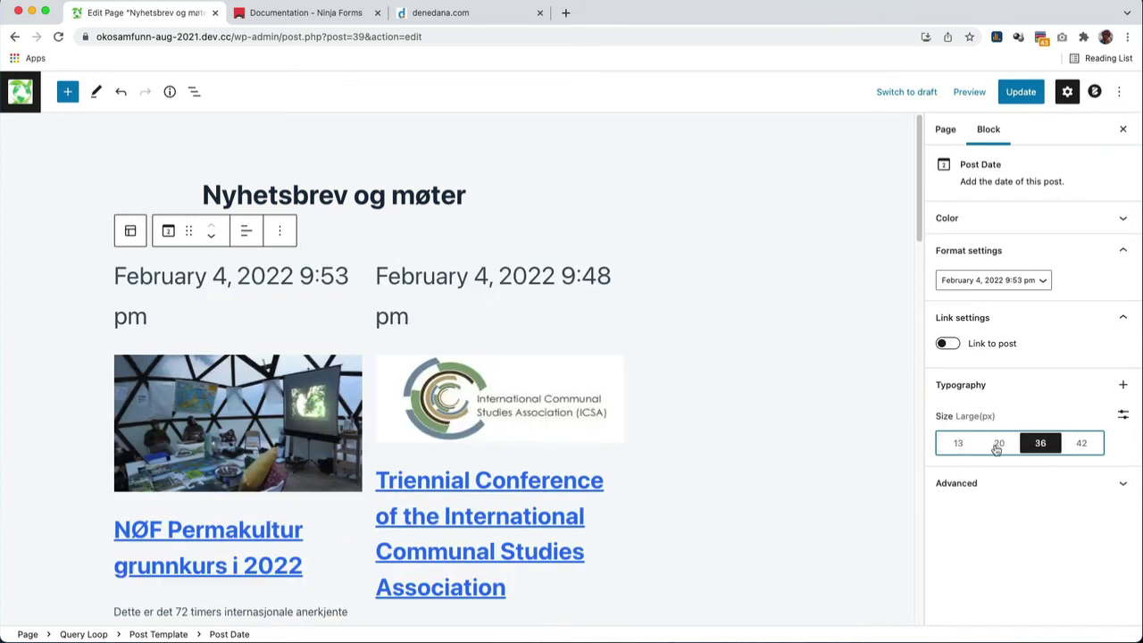
{"action": "left_click", "coordinate": [959, 447]}
{"action": "left_click", "coordinate": [1000, 446]}
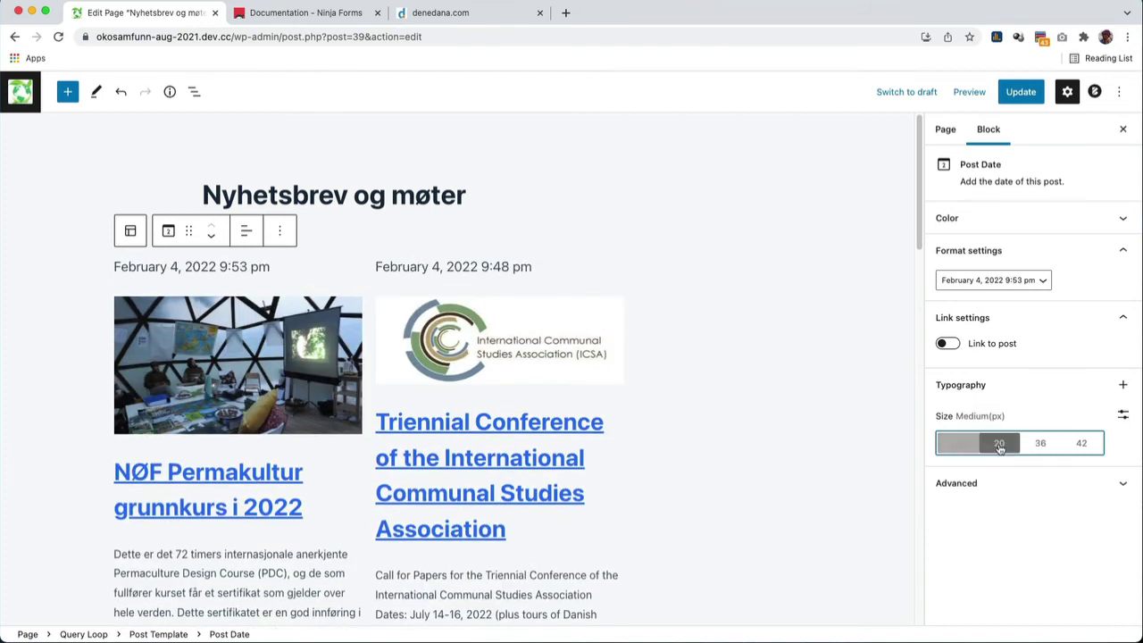
{"action": "left_click", "coordinate": [959, 443]}
{"action": "left_click", "coordinate": [998, 447]}
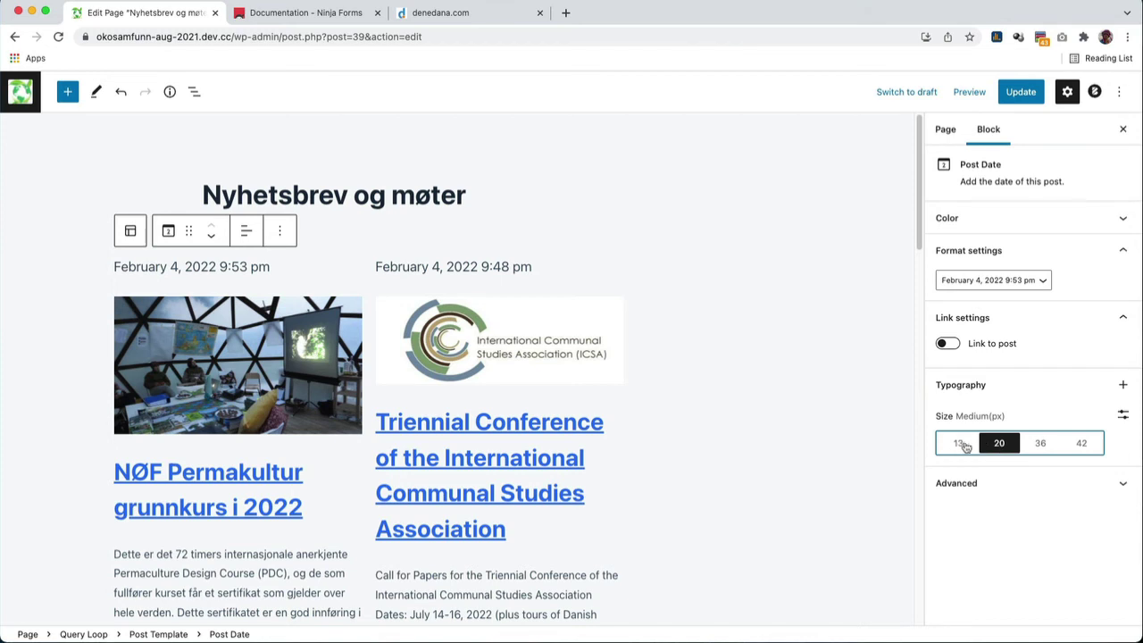
{"action": "left_click", "coordinate": [964, 446]}
{"action": "left_click", "coordinate": [1124, 416]}
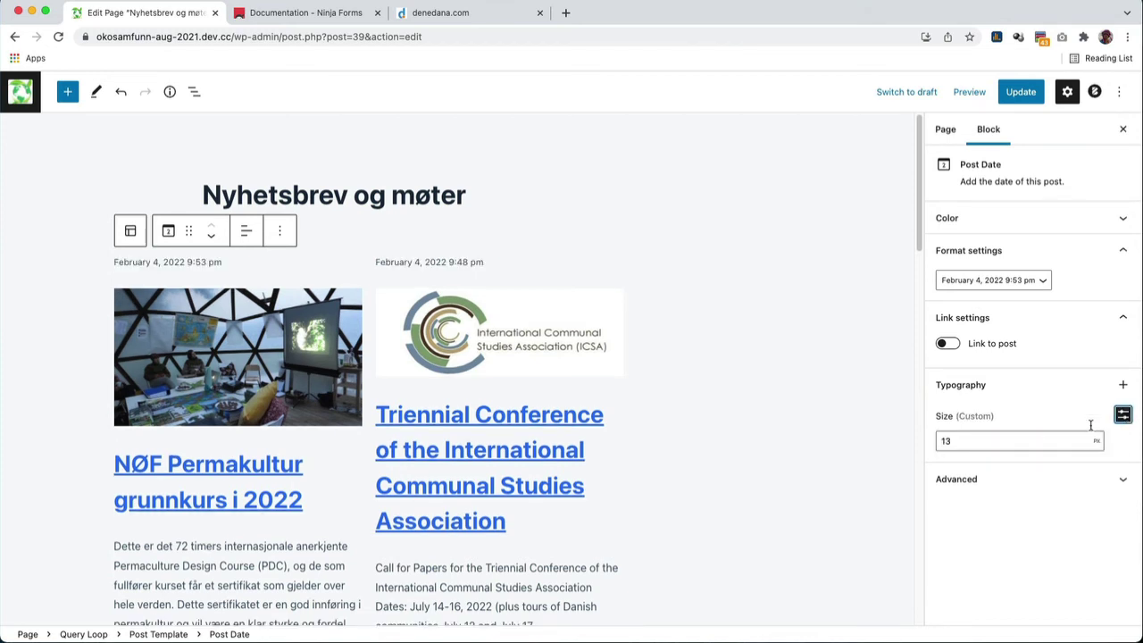
{"action": "left_click", "coordinate": [1123, 416]}
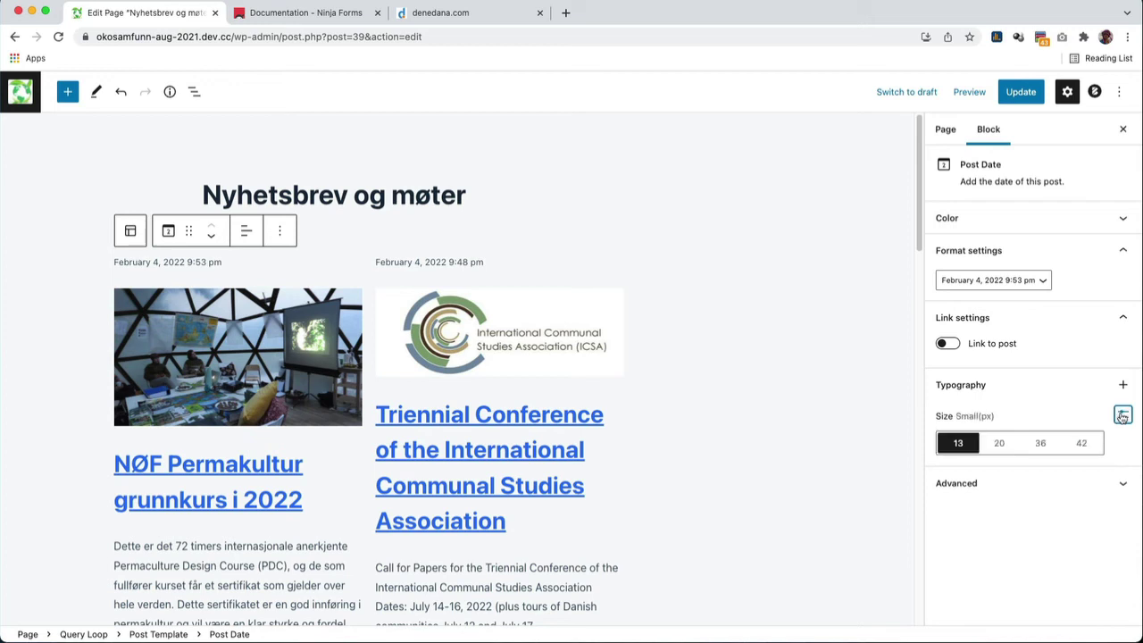
{"action": "left_click", "coordinate": [1124, 416]}
{"action": "left_click", "coordinate": [1122, 416]}
{"action": "left_click", "coordinate": [1124, 385]}
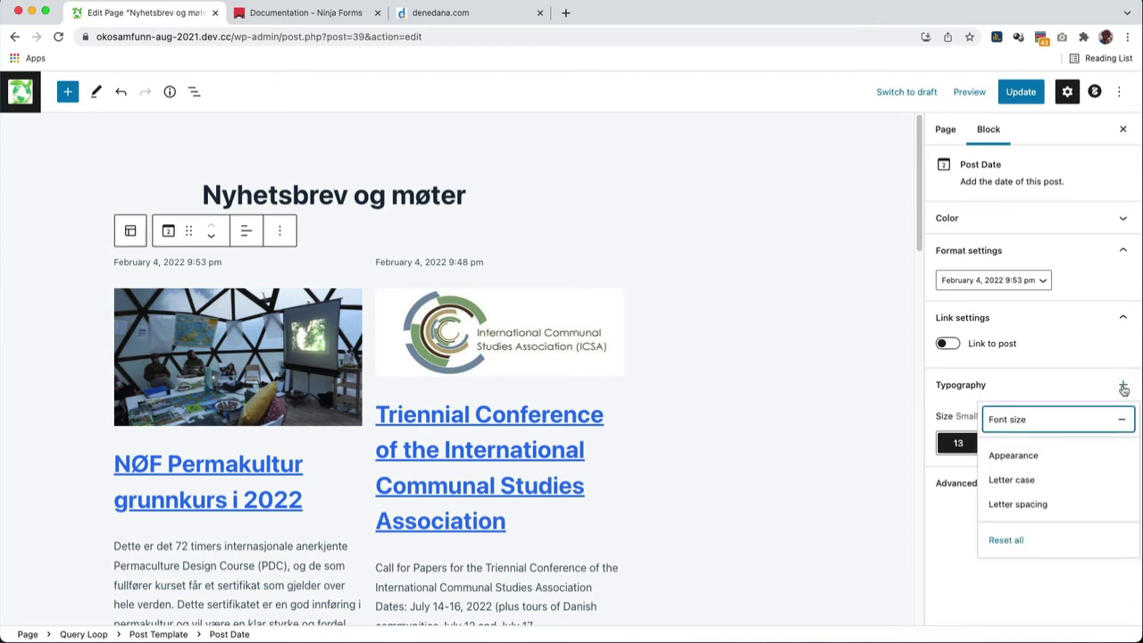
{"action": "left_click", "coordinate": [1124, 386]}
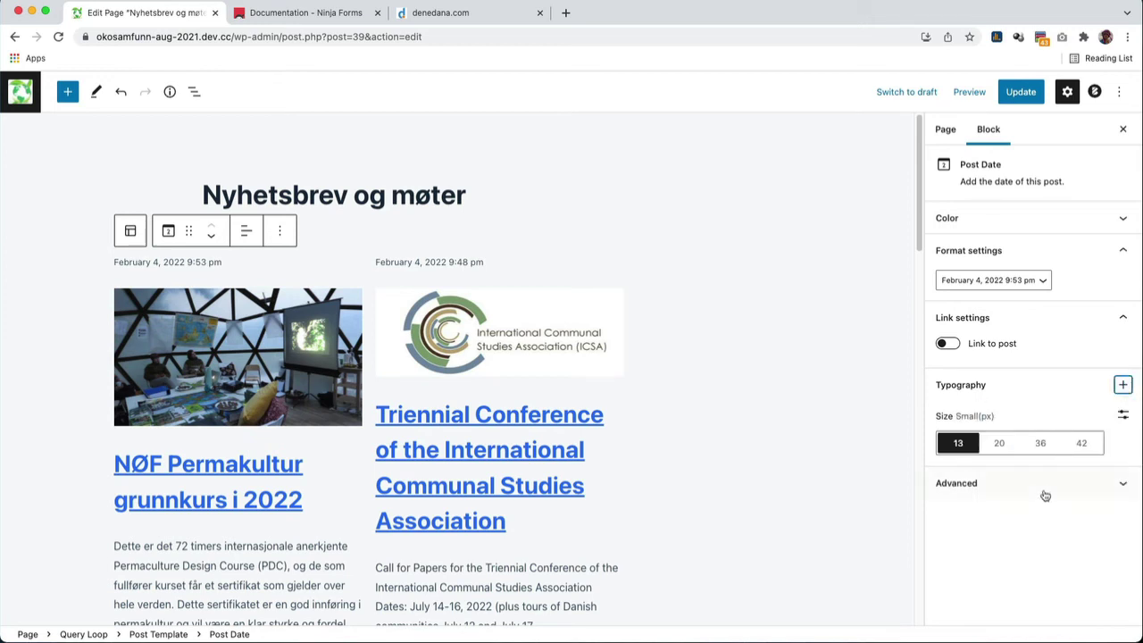
Set the Post Title block's font size to Medium, 20 px, after trying 13 px.
{"action": "left_click", "coordinate": [444, 416]}
{"action": "left_click", "coordinate": [444, 416]}
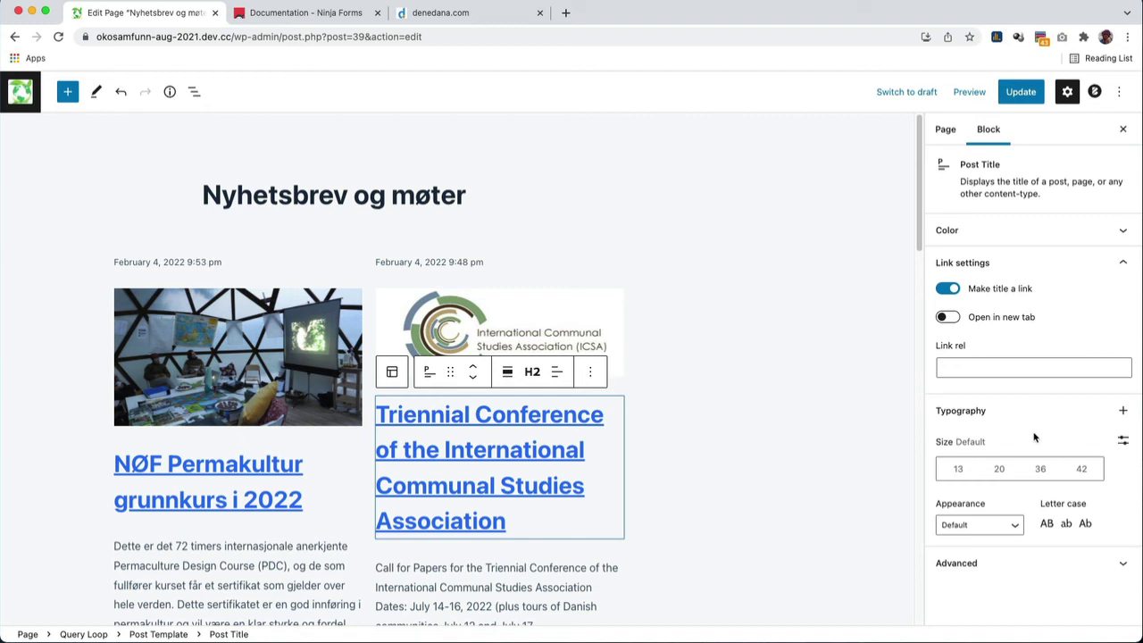
{"action": "left_click", "coordinate": [999, 474]}
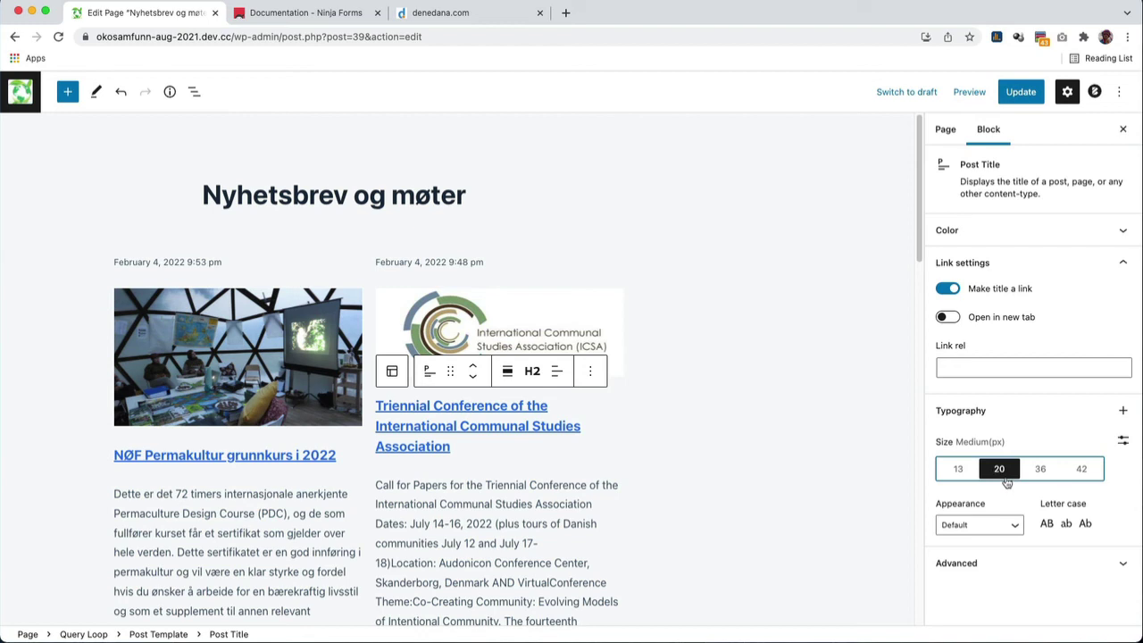
{"action": "left_click", "coordinate": [959, 471]}
{"action": "left_click", "coordinate": [1001, 473]}
Examine the rest of the grid down to the "Nettverks-samling for økofellesskap" post and its empty featured image.
{"action": "scroll", "coordinate": [630, 497], "scroll_direction": "down", "scroll_amount": 5}
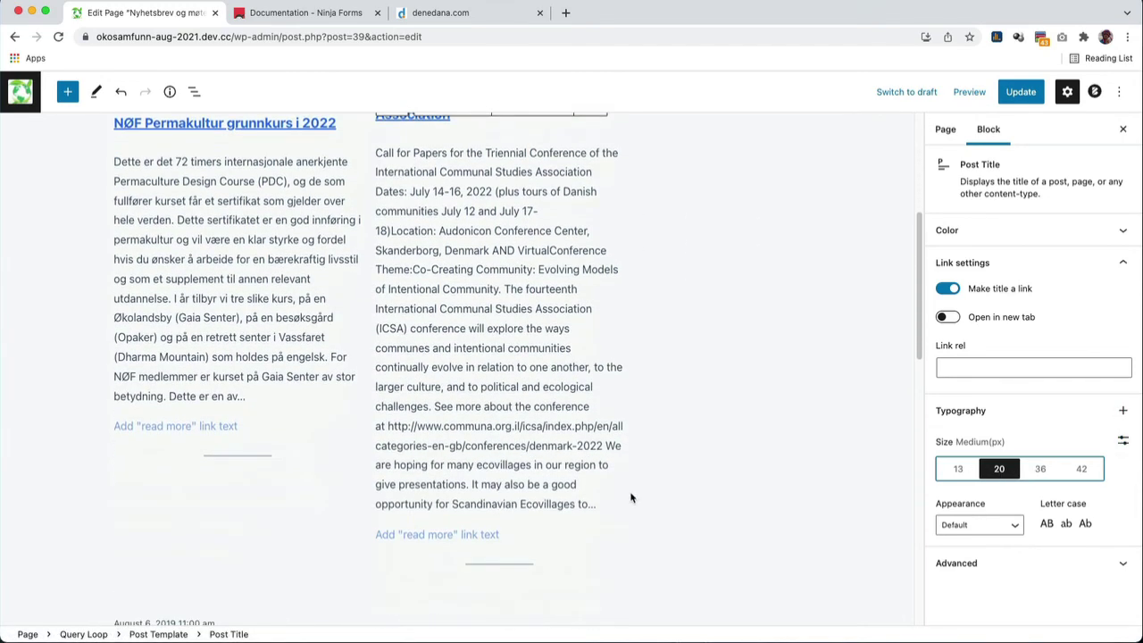
{"action": "scroll", "coordinate": [631, 497], "scroll_direction": "down", "scroll_amount": 3}
{"action": "scroll", "coordinate": [631, 497], "scroll_direction": "down", "scroll_amount": 3}
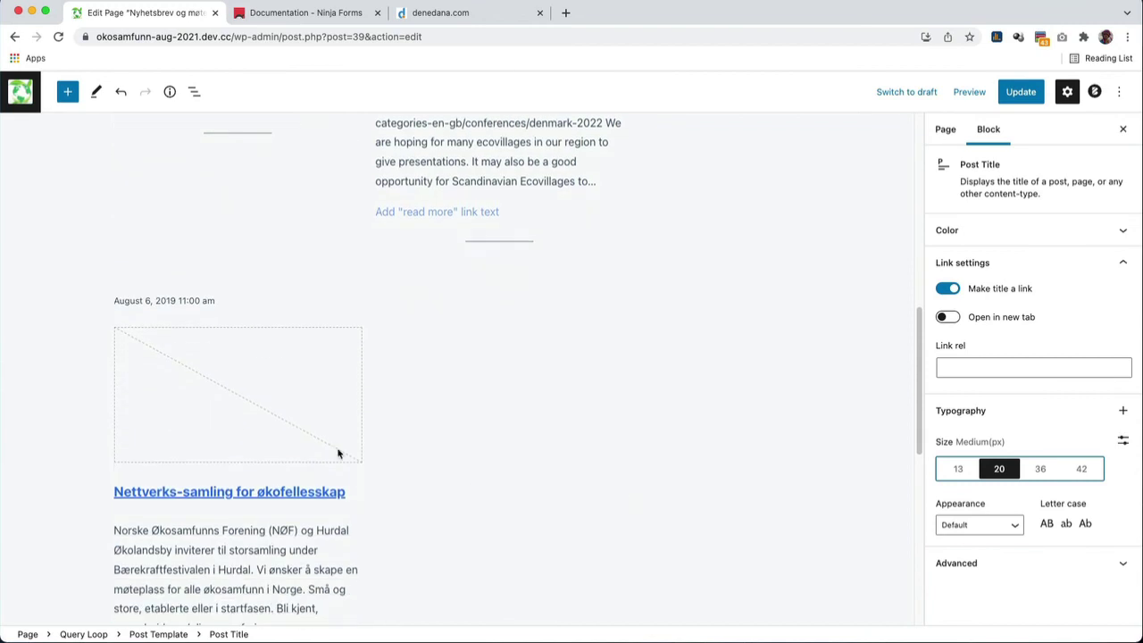
{"action": "left_click", "coordinate": [226, 402]}
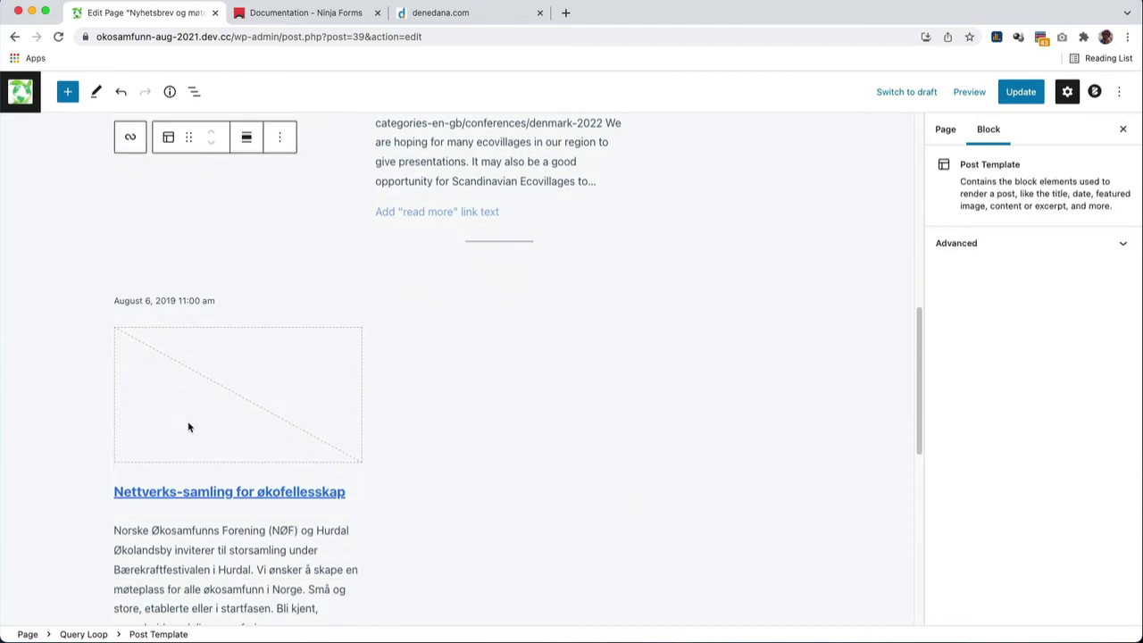
{"action": "scroll", "coordinate": [243, 447], "scroll_direction": "down", "scroll_amount": 5}
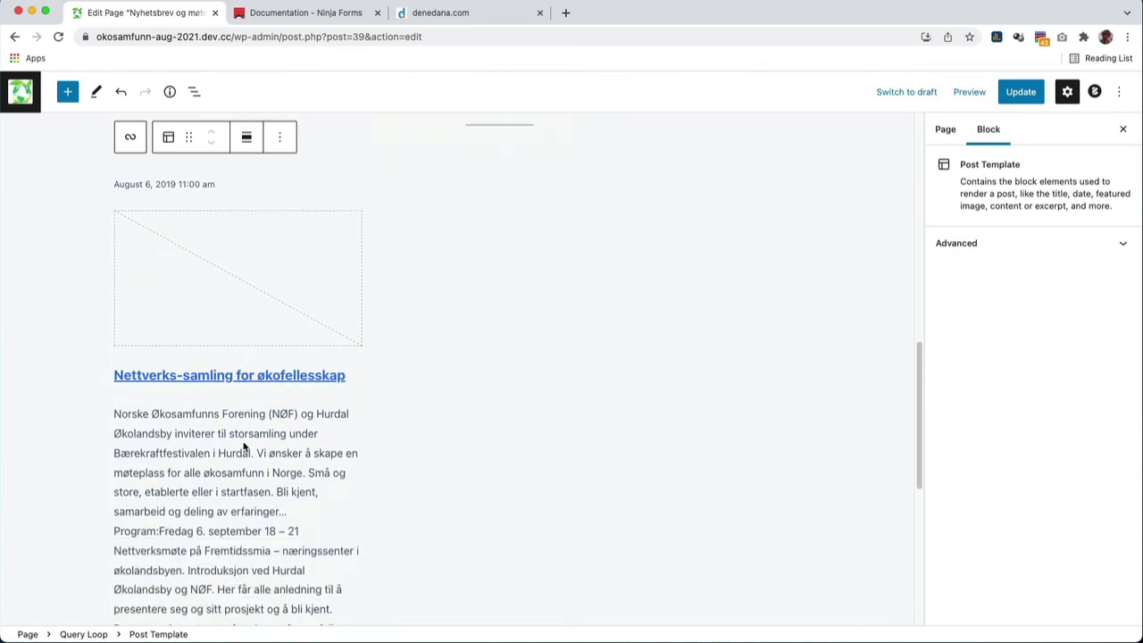
{"action": "scroll", "coordinate": [243, 447], "scroll_direction": "down", "scroll_amount": 2}
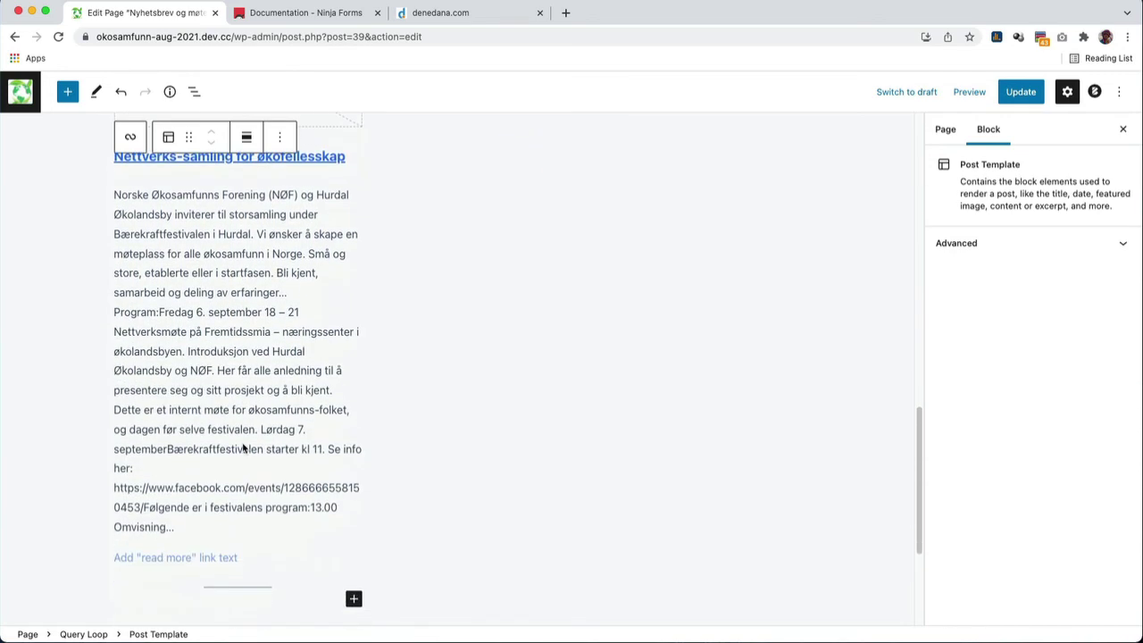
{"action": "scroll", "coordinate": [243, 449], "scroll_direction": "up", "scroll_amount": 1}
Set the Post Excerpt block's read-more link text to "Read more...".
{"action": "left_click", "coordinate": [221, 336]}
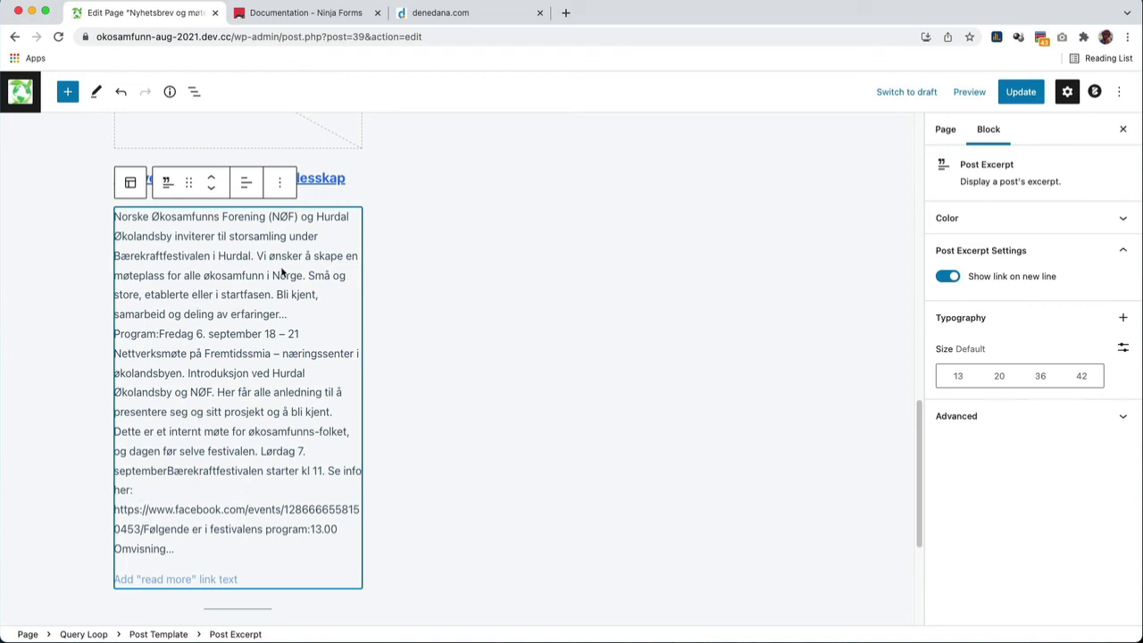
{"action": "scroll", "coordinate": [219, 442], "scroll_direction": "down", "scroll_amount": 1}
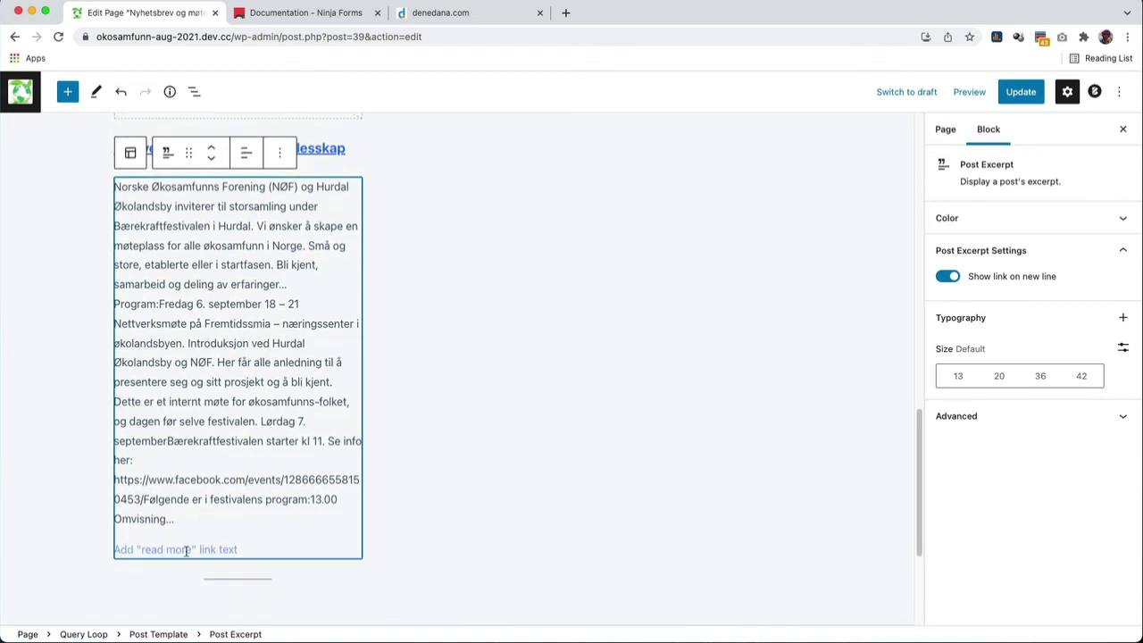
{"action": "left_click", "coordinate": [184, 550]}
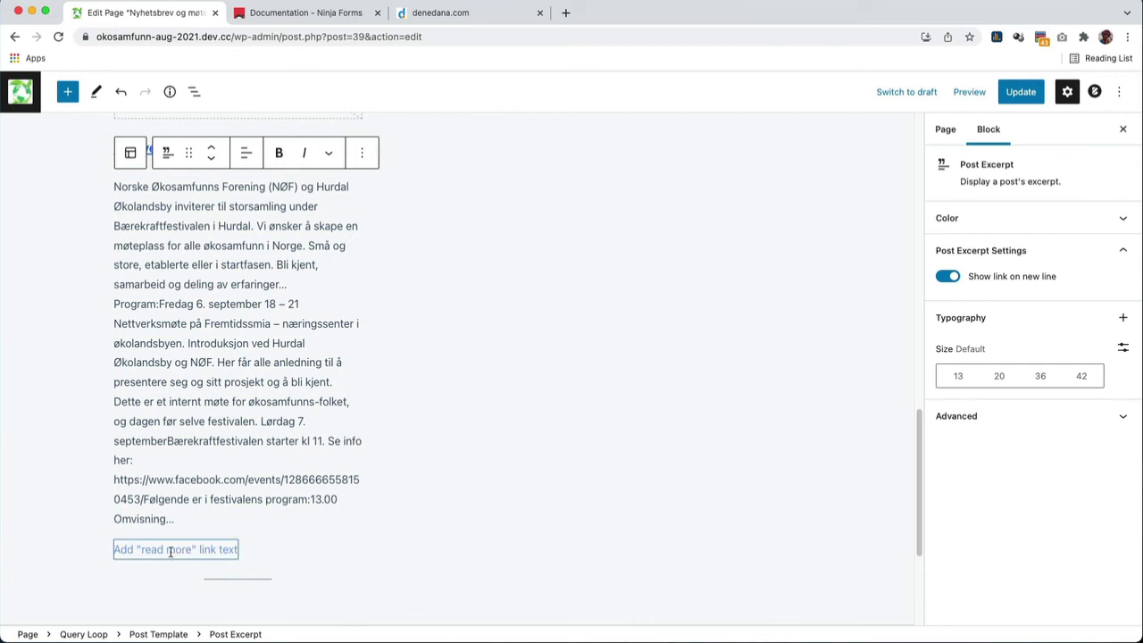
{"action": "type", "text": "Rea"}
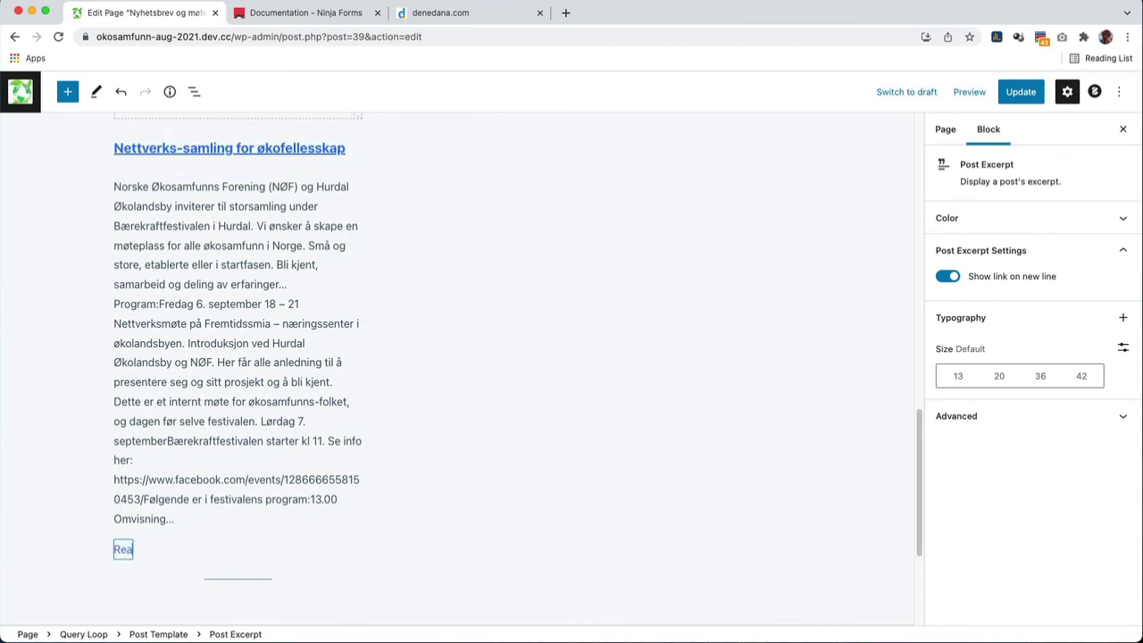
{"action": "type", "text": "d more..."}
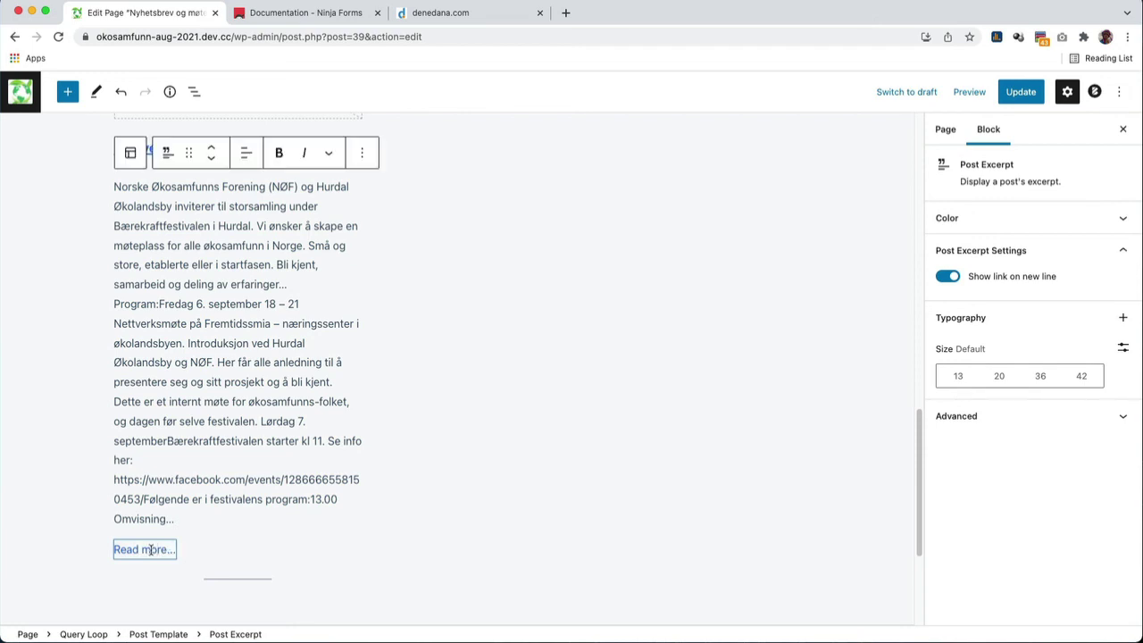
{"action": "left_click", "coordinate": [190, 438]}
{"action": "left_click", "coordinate": [149, 549]}
{"action": "left_click", "coordinate": [284, 291]}
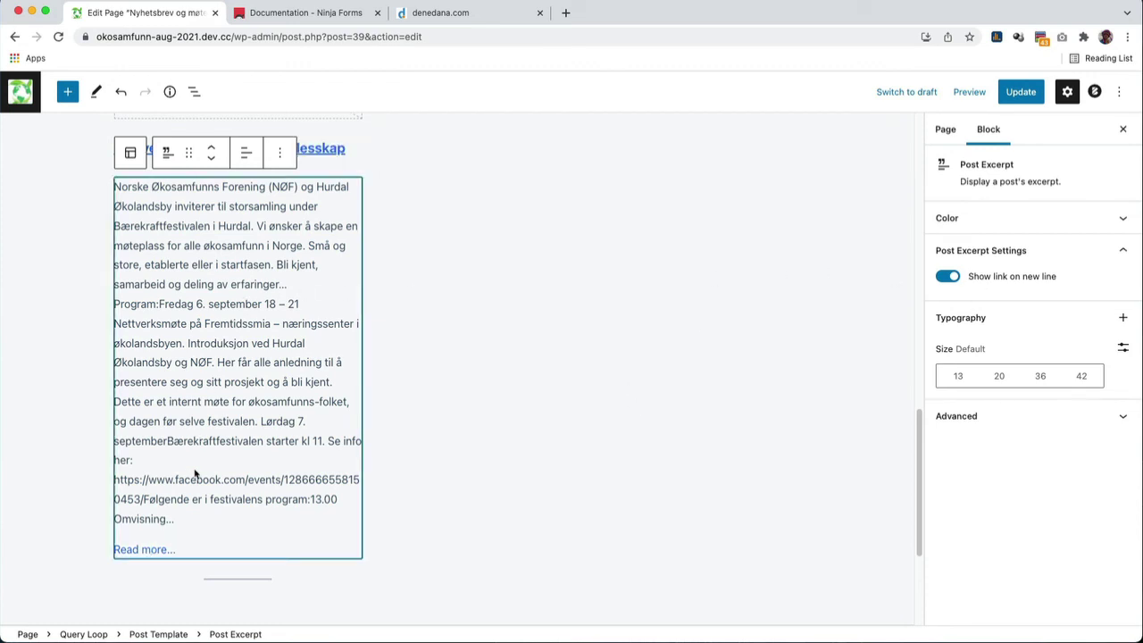
{"action": "left_click", "coordinate": [155, 548]}
{"action": "left_click", "coordinate": [197, 375]}
Save the changes to the "Nyhetsbrev og møter" page.
{"action": "scroll", "coordinate": [225, 422], "scroll_direction": "up", "scroll_amount": 3}
{"action": "scroll", "coordinate": [226, 423], "scroll_direction": "up", "scroll_amount": 6}
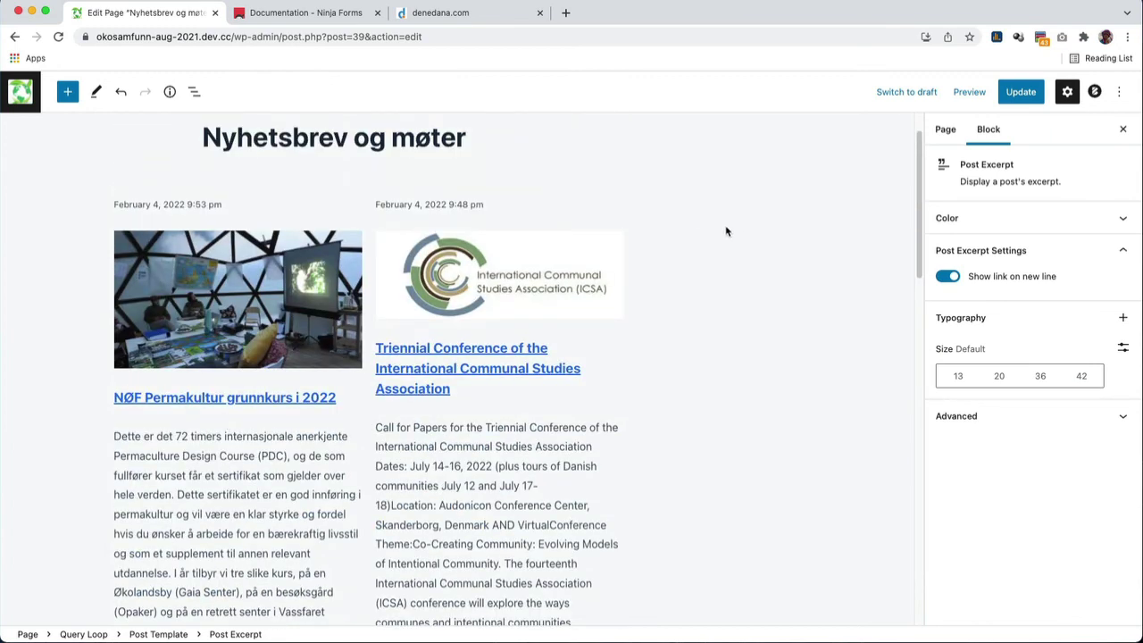
{"action": "key", "text": "super+s"}
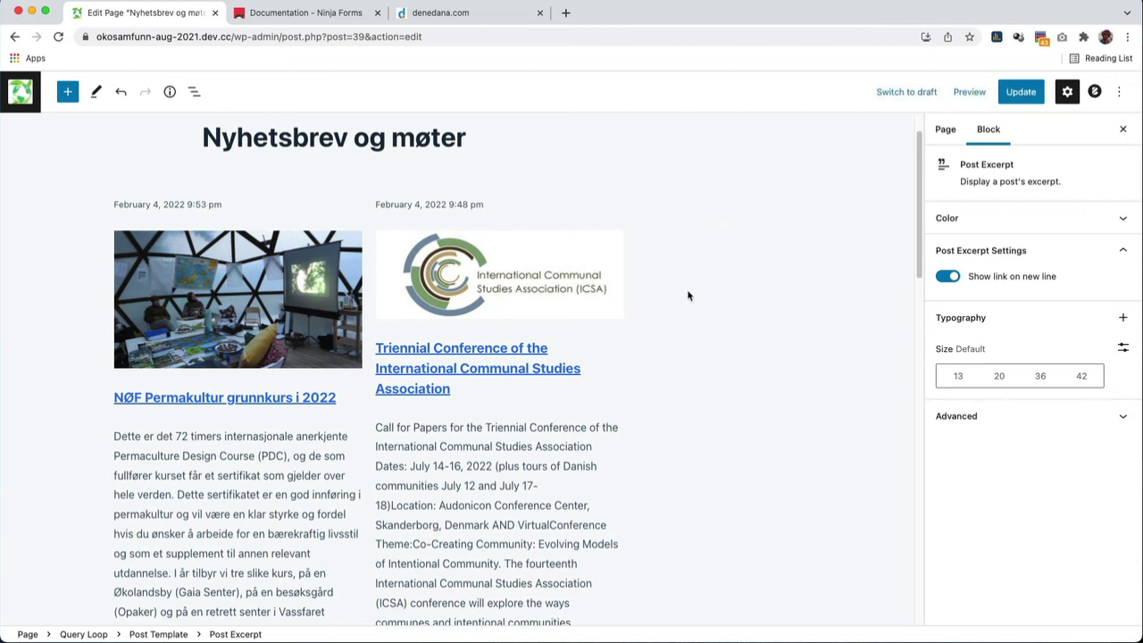